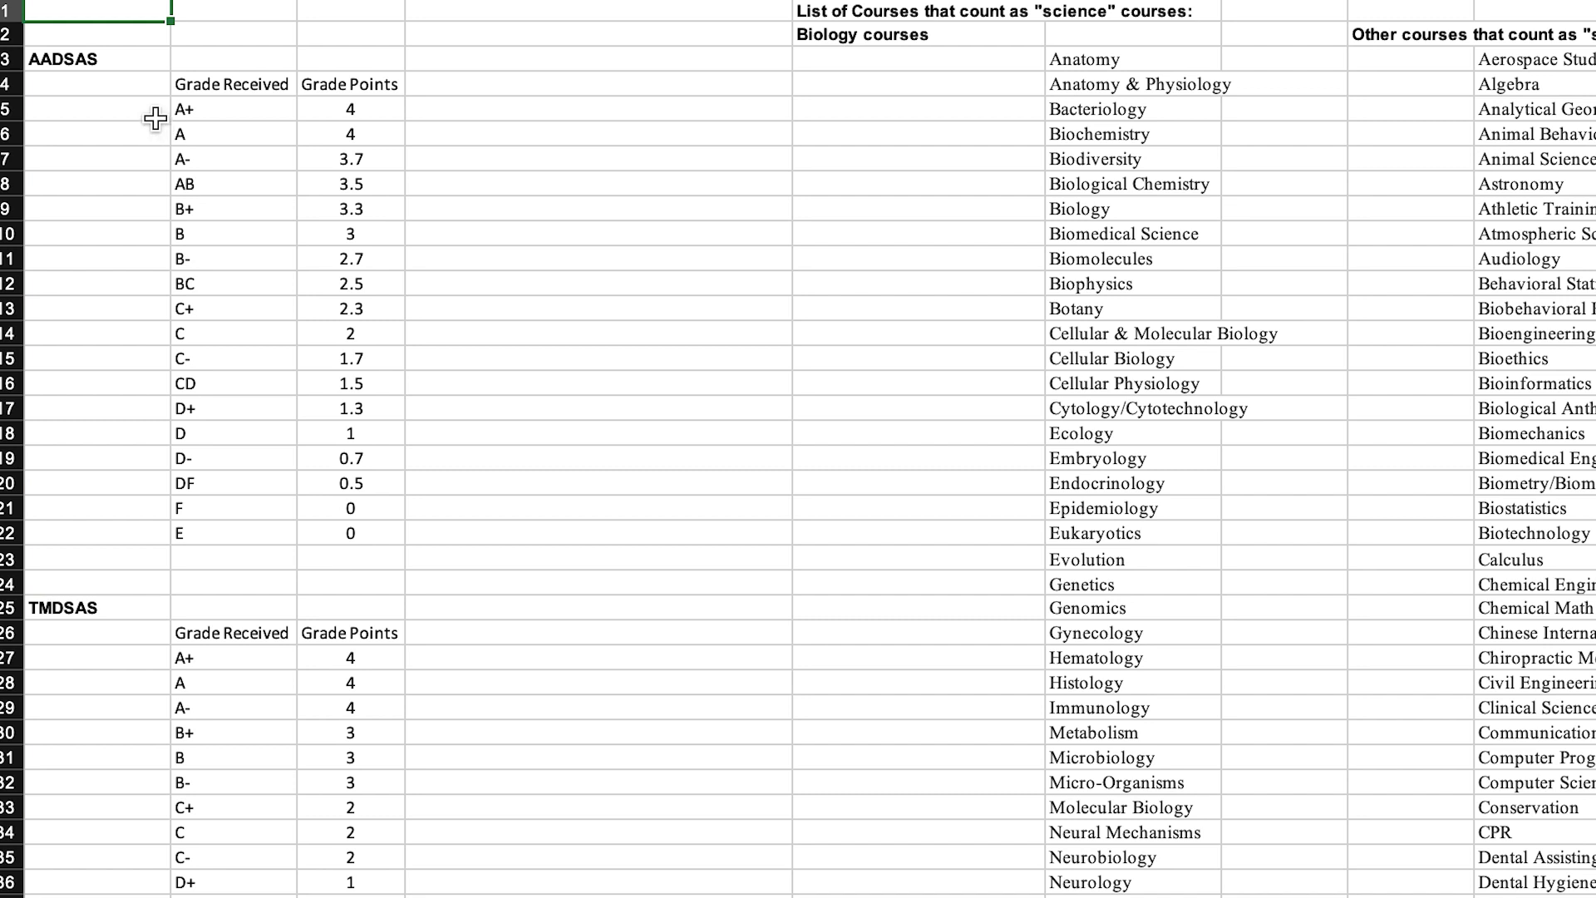
# Step: Highlight the AADSAS grades from A+ (4 points) down with their point values
pyautogui.click(189, 116)
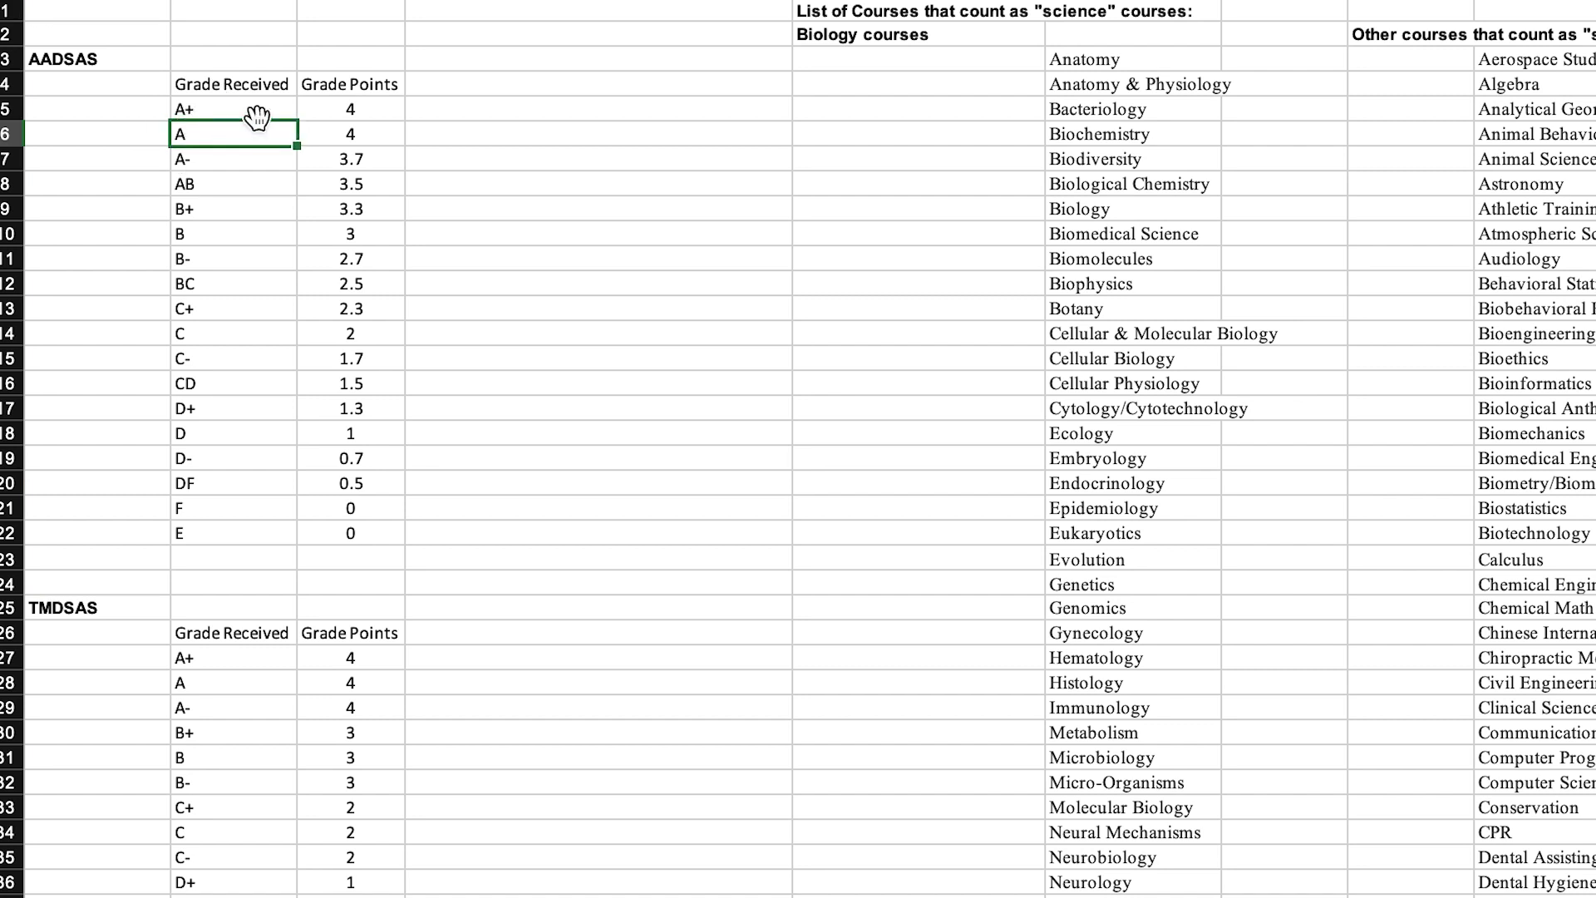
pyautogui.click(374, 109)
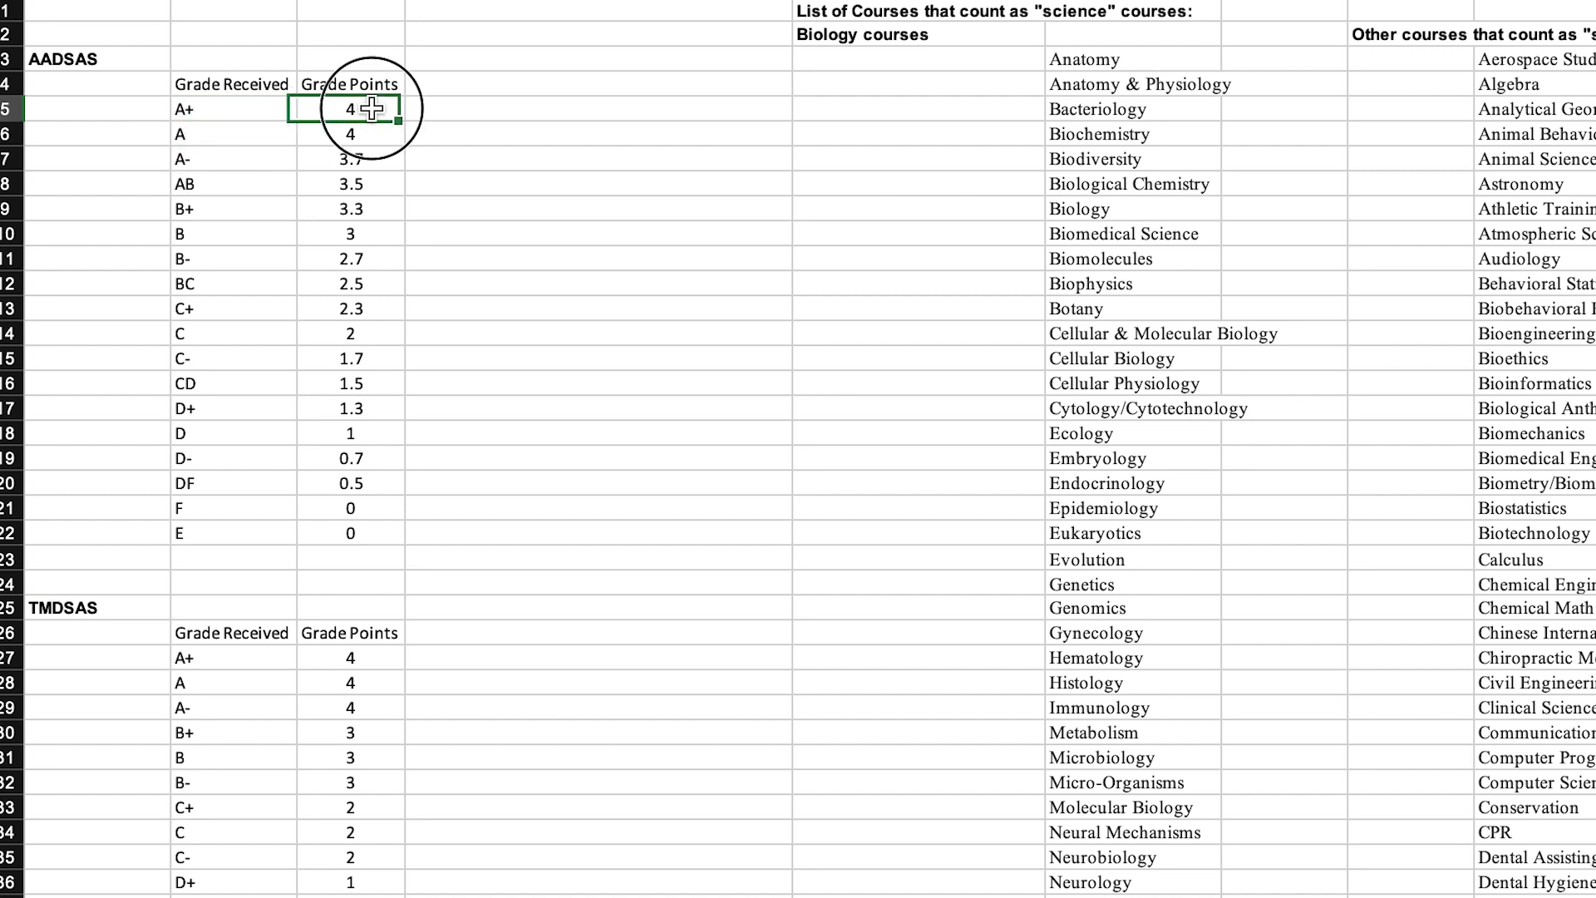
pyautogui.click(210, 111)
pyautogui.moveTo(210, 111); pyautogui.dragTo(350, 536)
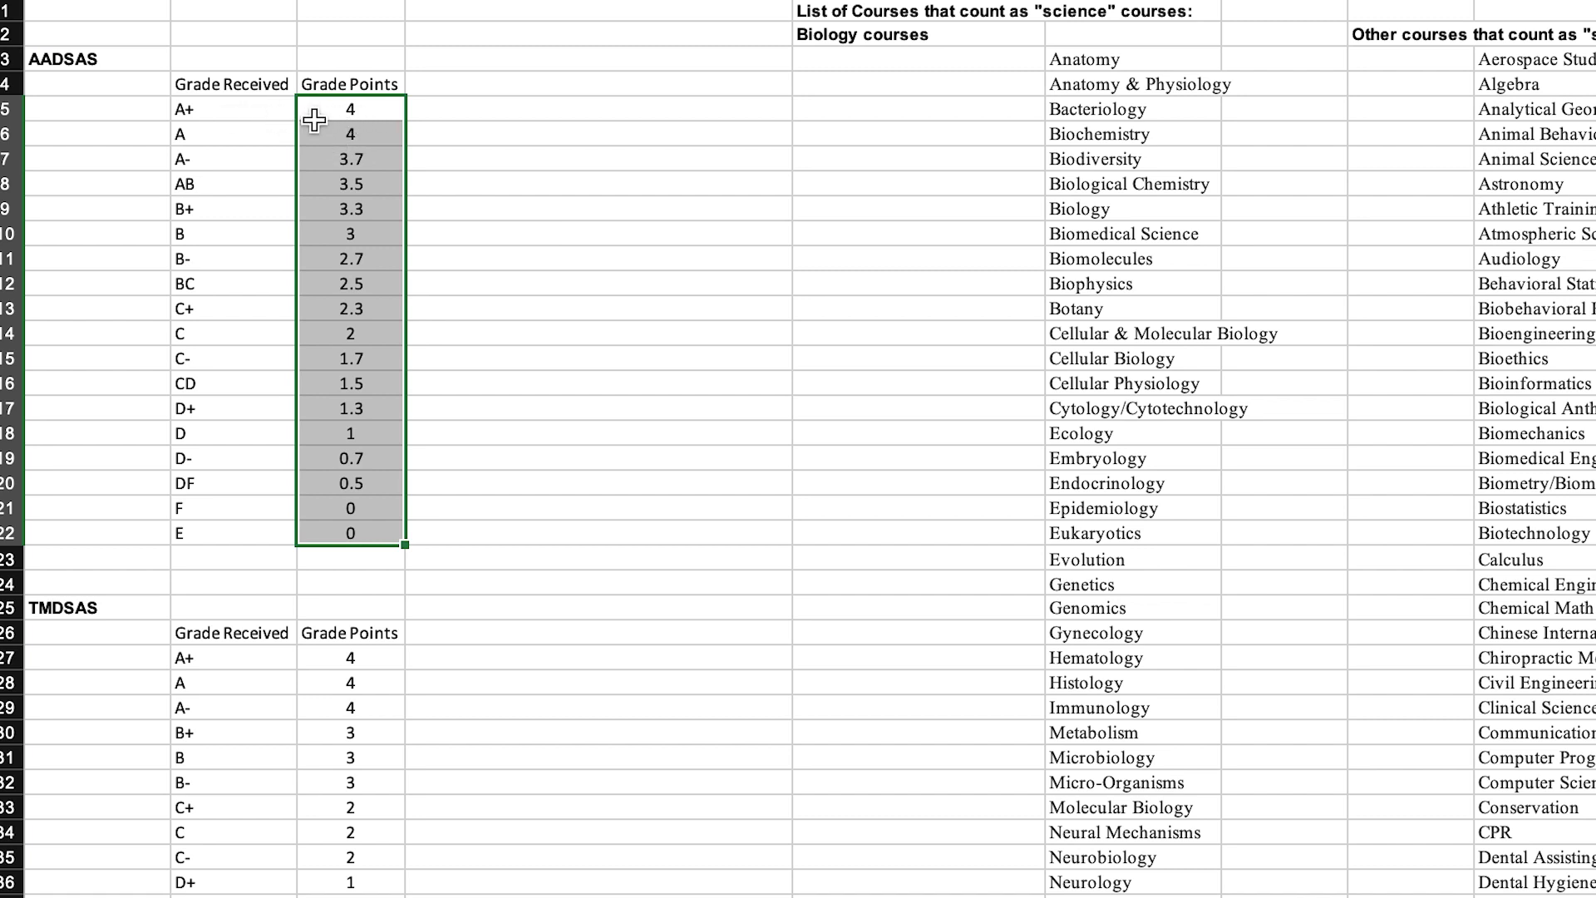
# Step: Highlight the AADSAS B+ to C+ grades with their points, then clear the selection
pyautogui.click(276, 117)
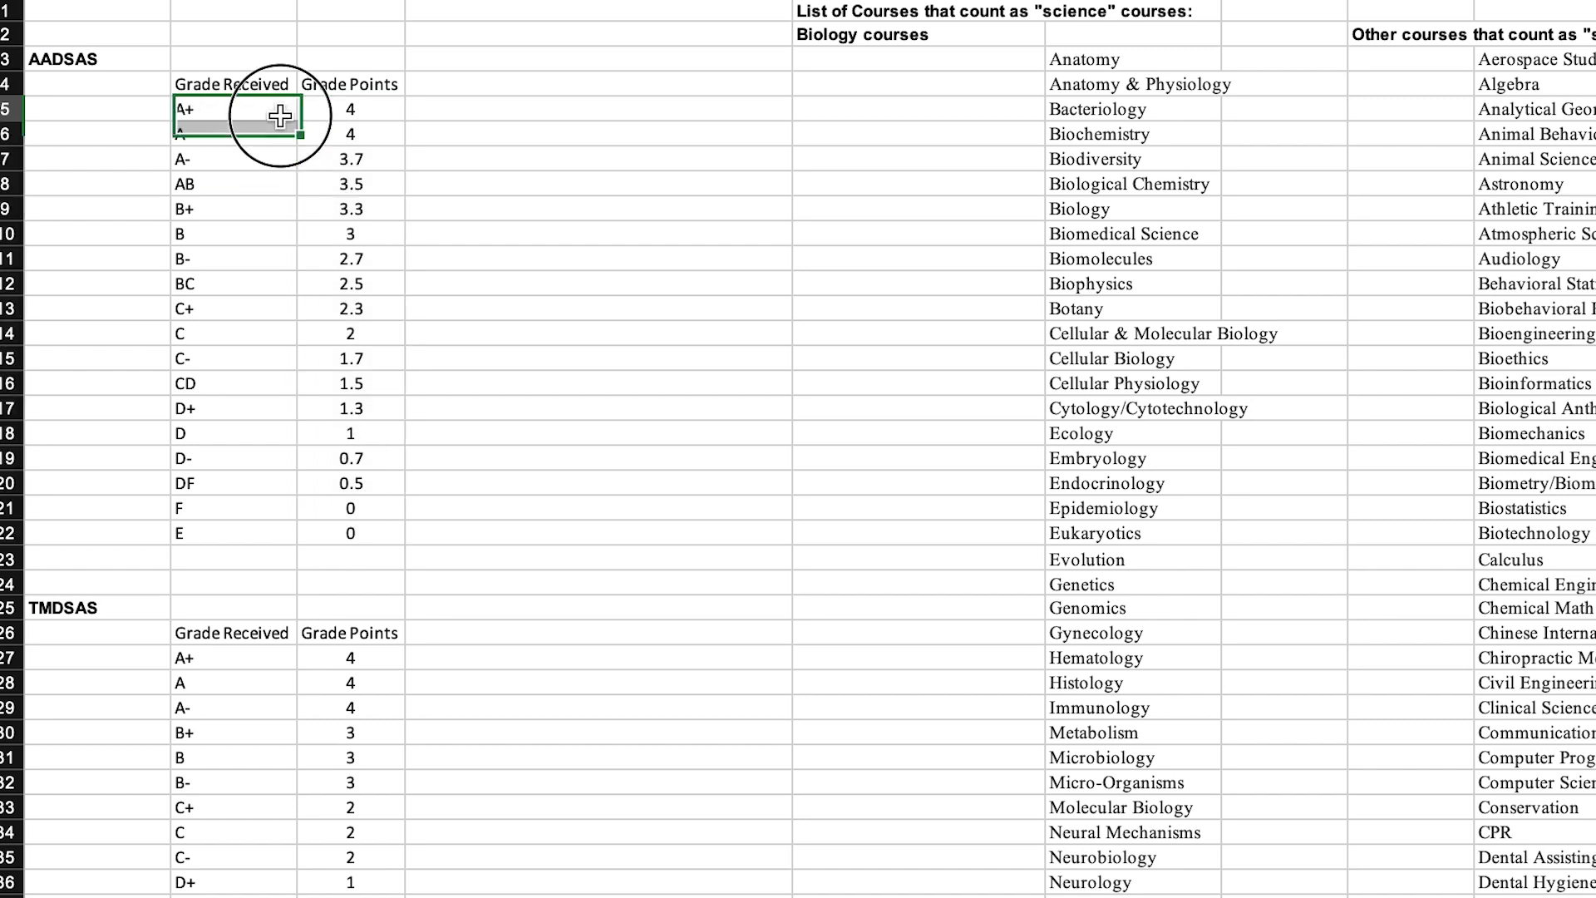
pyautogui.click(295, 218)
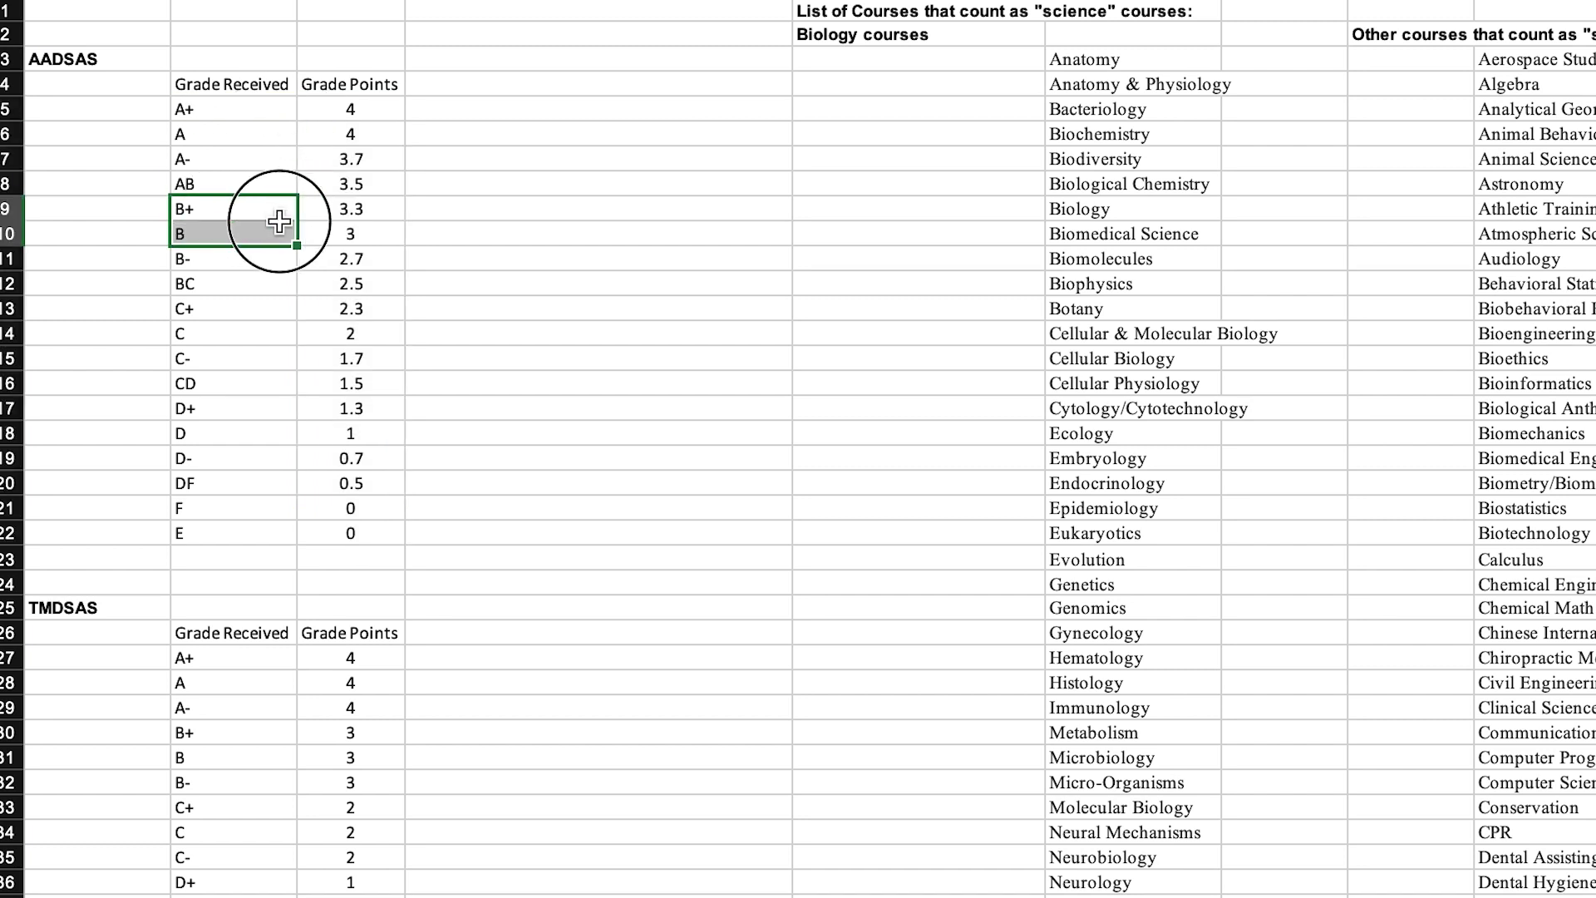
pyautogui.moveTo(296, 218); pyautogui.dragTo(398, 302)
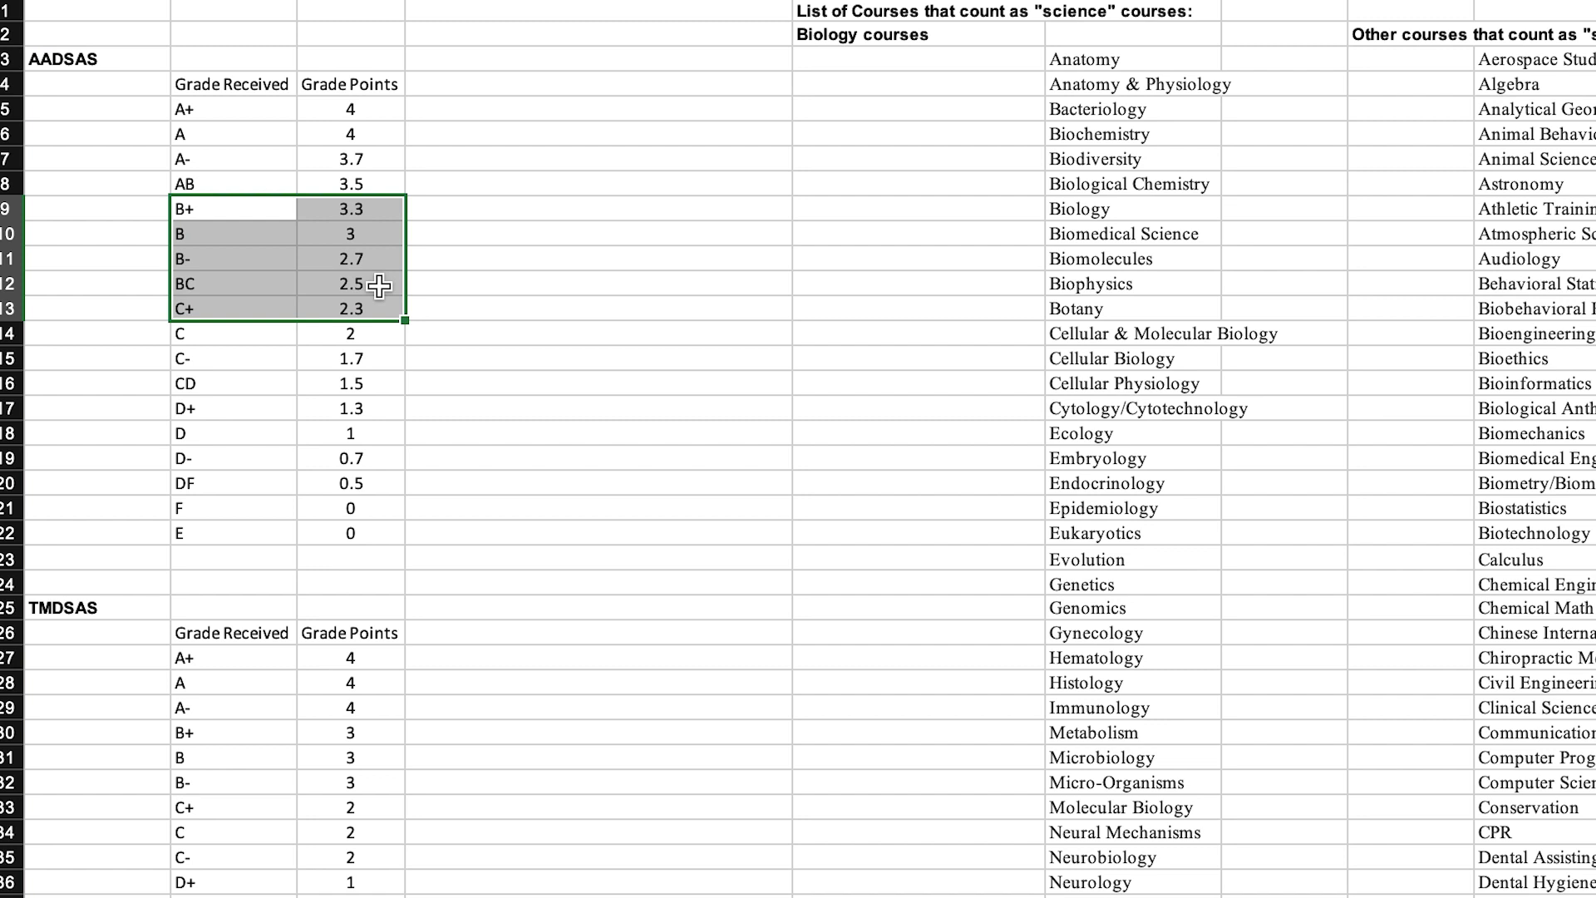
pyautogui.click(471, 279)
pyautogui.click(196, 210)
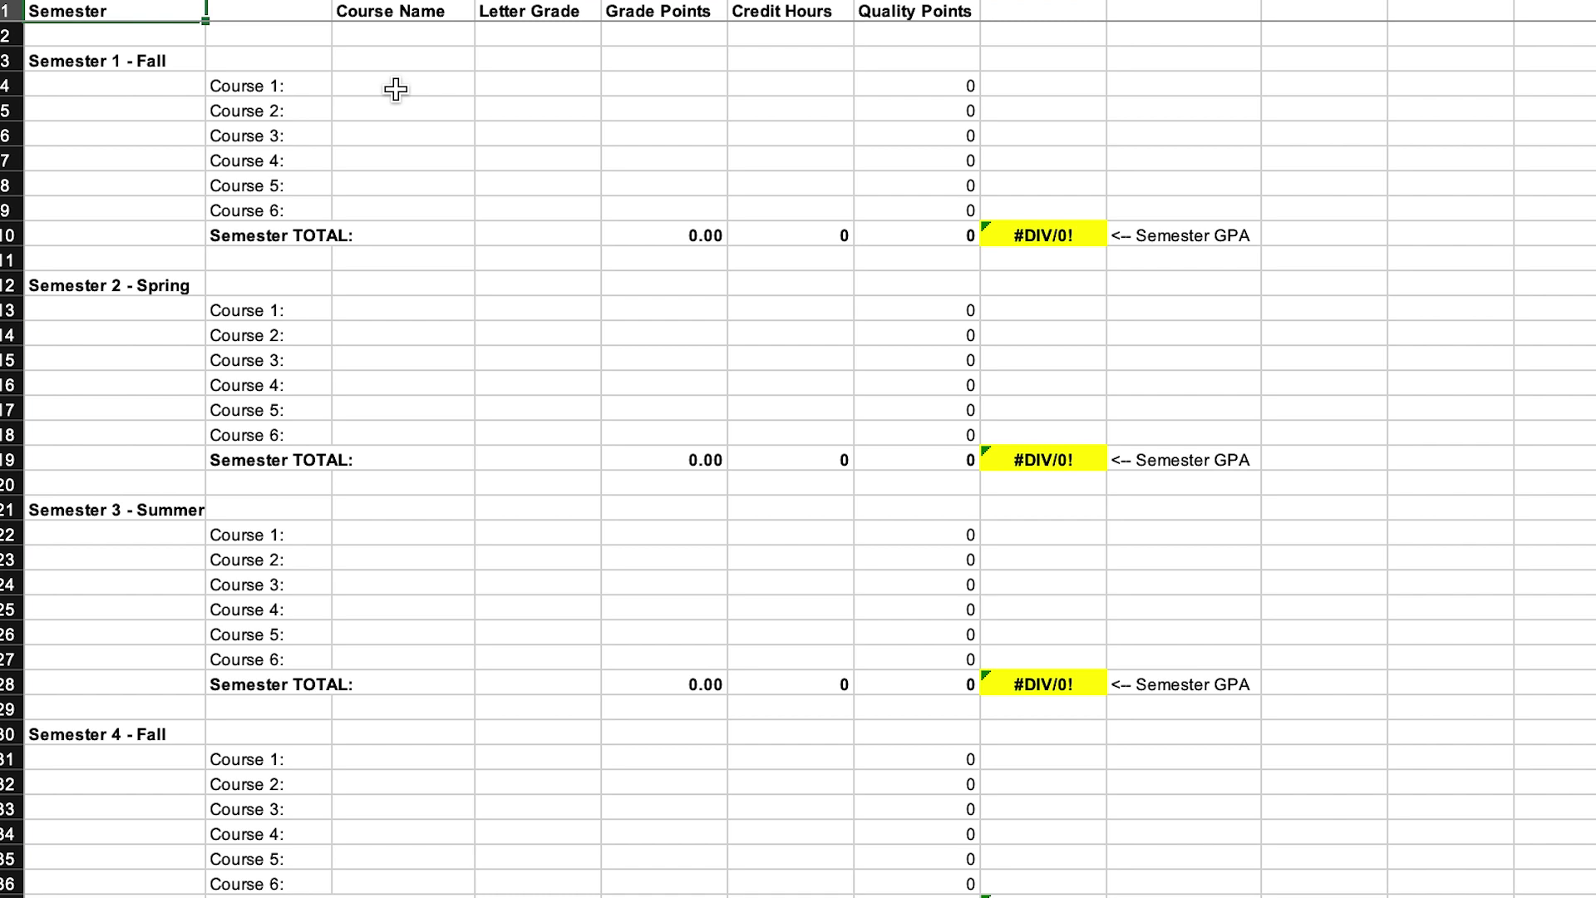
# Step: Enter courses Chemistry 1, Chemistry 1 Lab, Calculus 1, Nutrition and English from C4 down
pyautogui.click(396, 89)
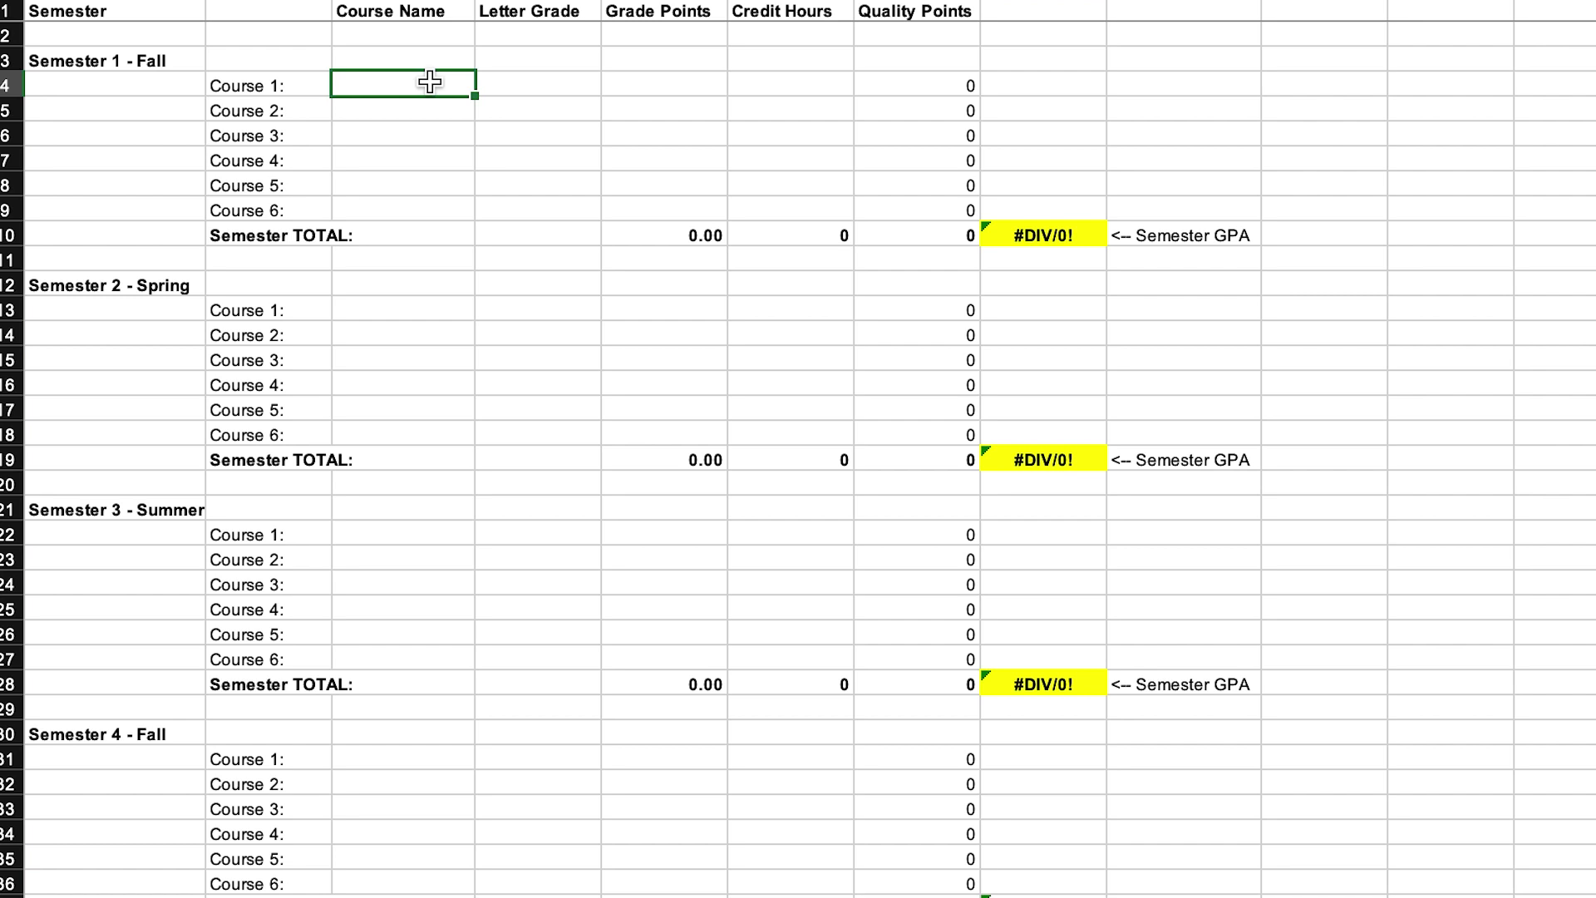
pyautogui.write('Chemistry 1')
pyautogui.press('Return')
pyautogui.write('Chemistry ')
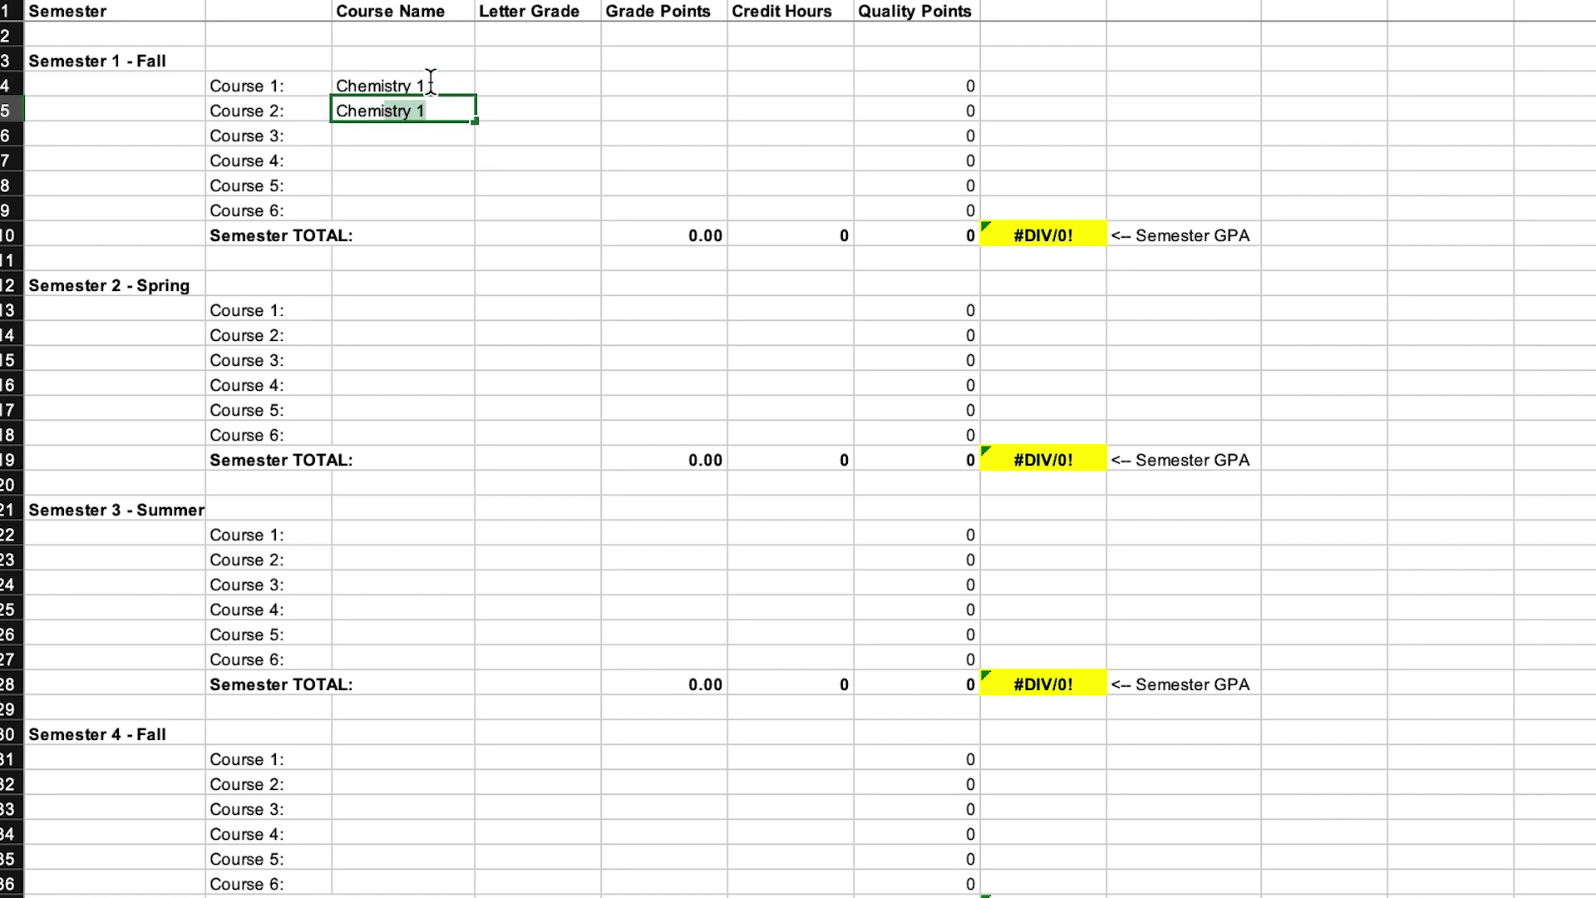
pyautogui.write('1 Lab')
pyautogui.press('Return')
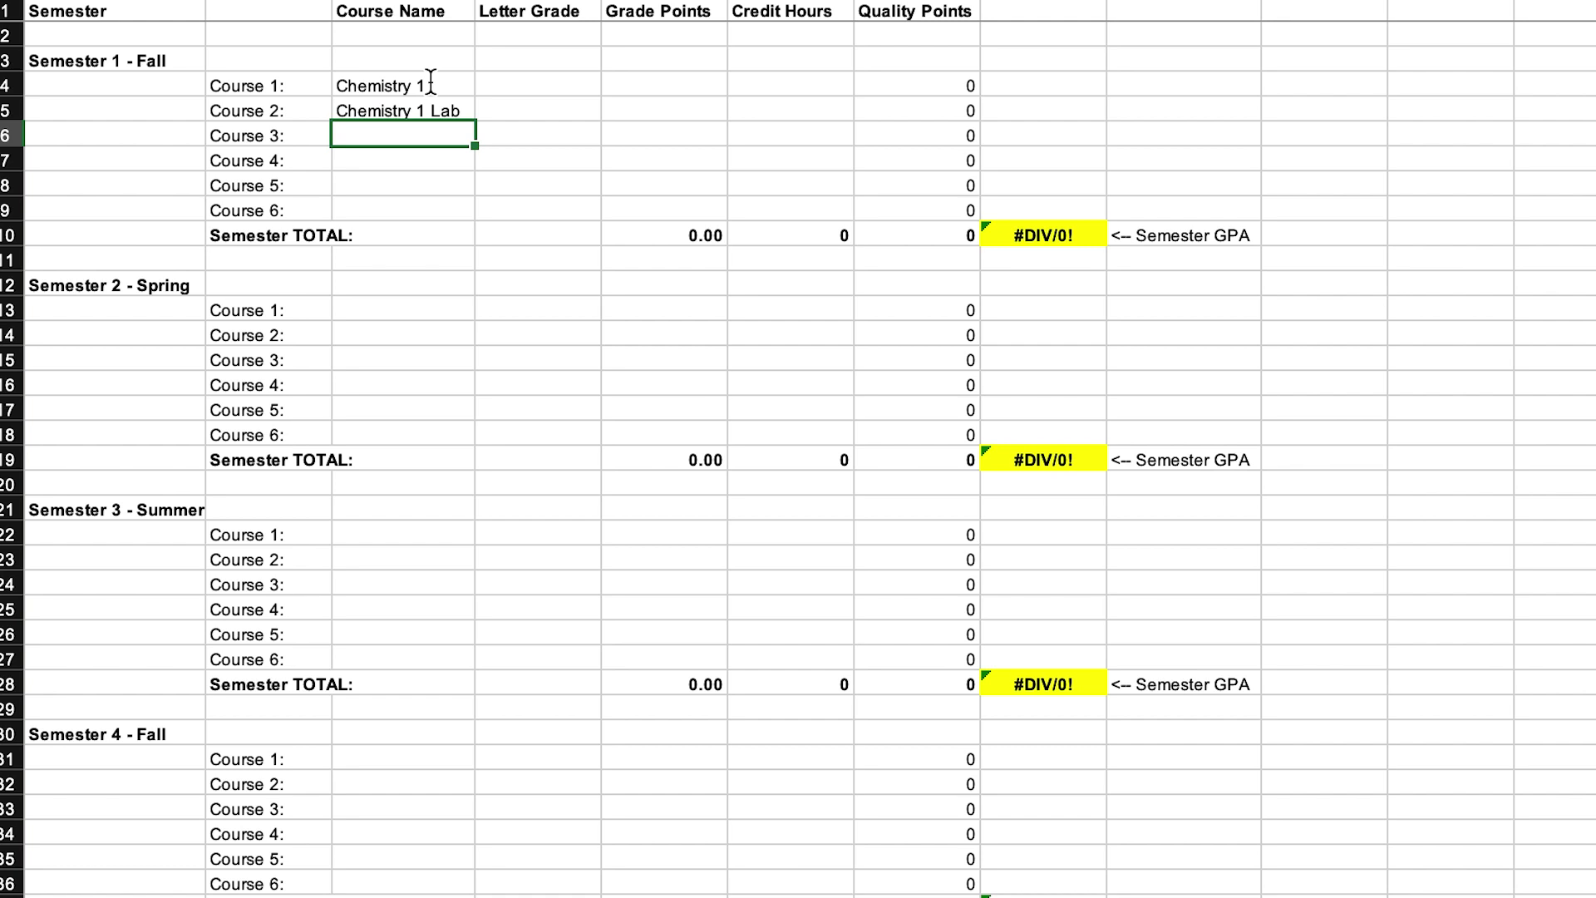
pyautogui.write('Calculus 1')
pyautogui.press('Return')
pyautogui.write('Nutrition')
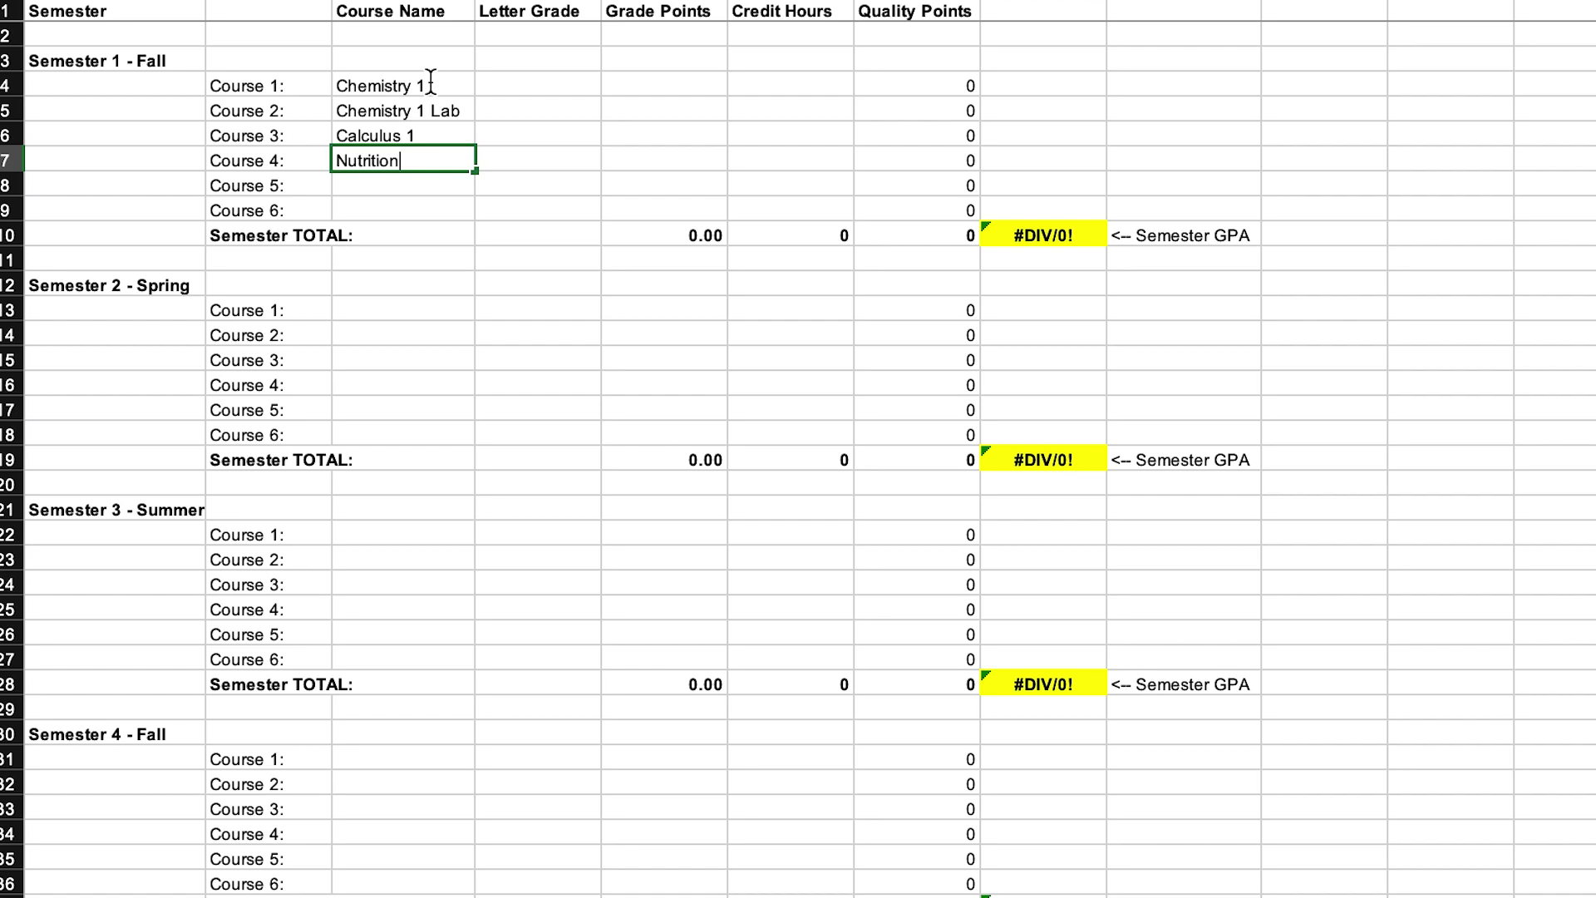
pyautogui.press('Return')
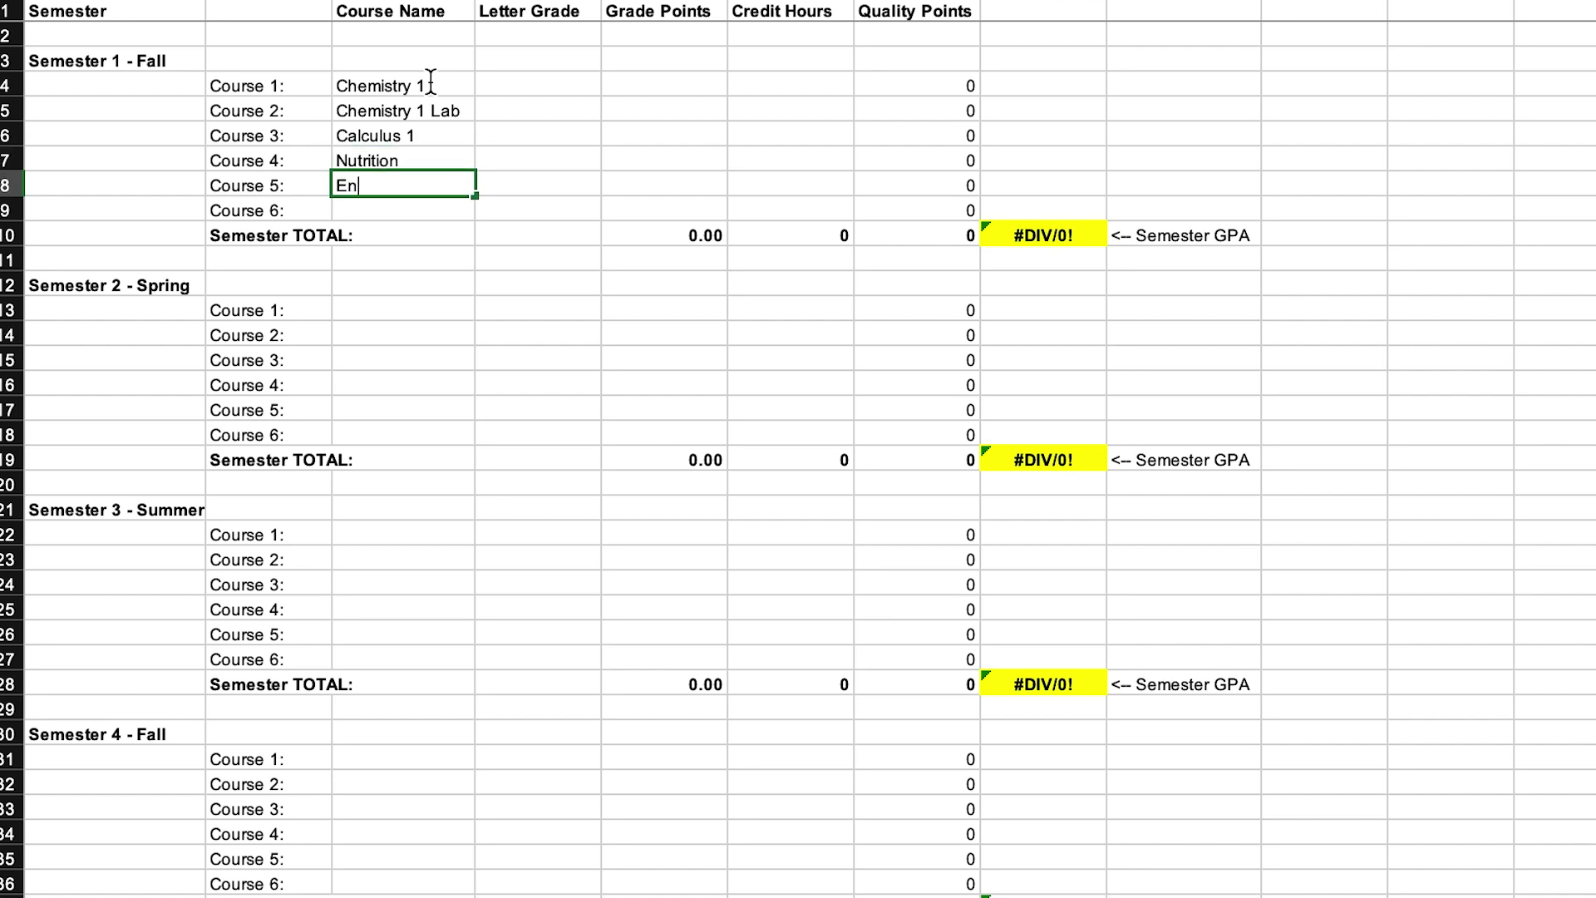
pyautogui.write('glish')
pyautogui.press('Return')
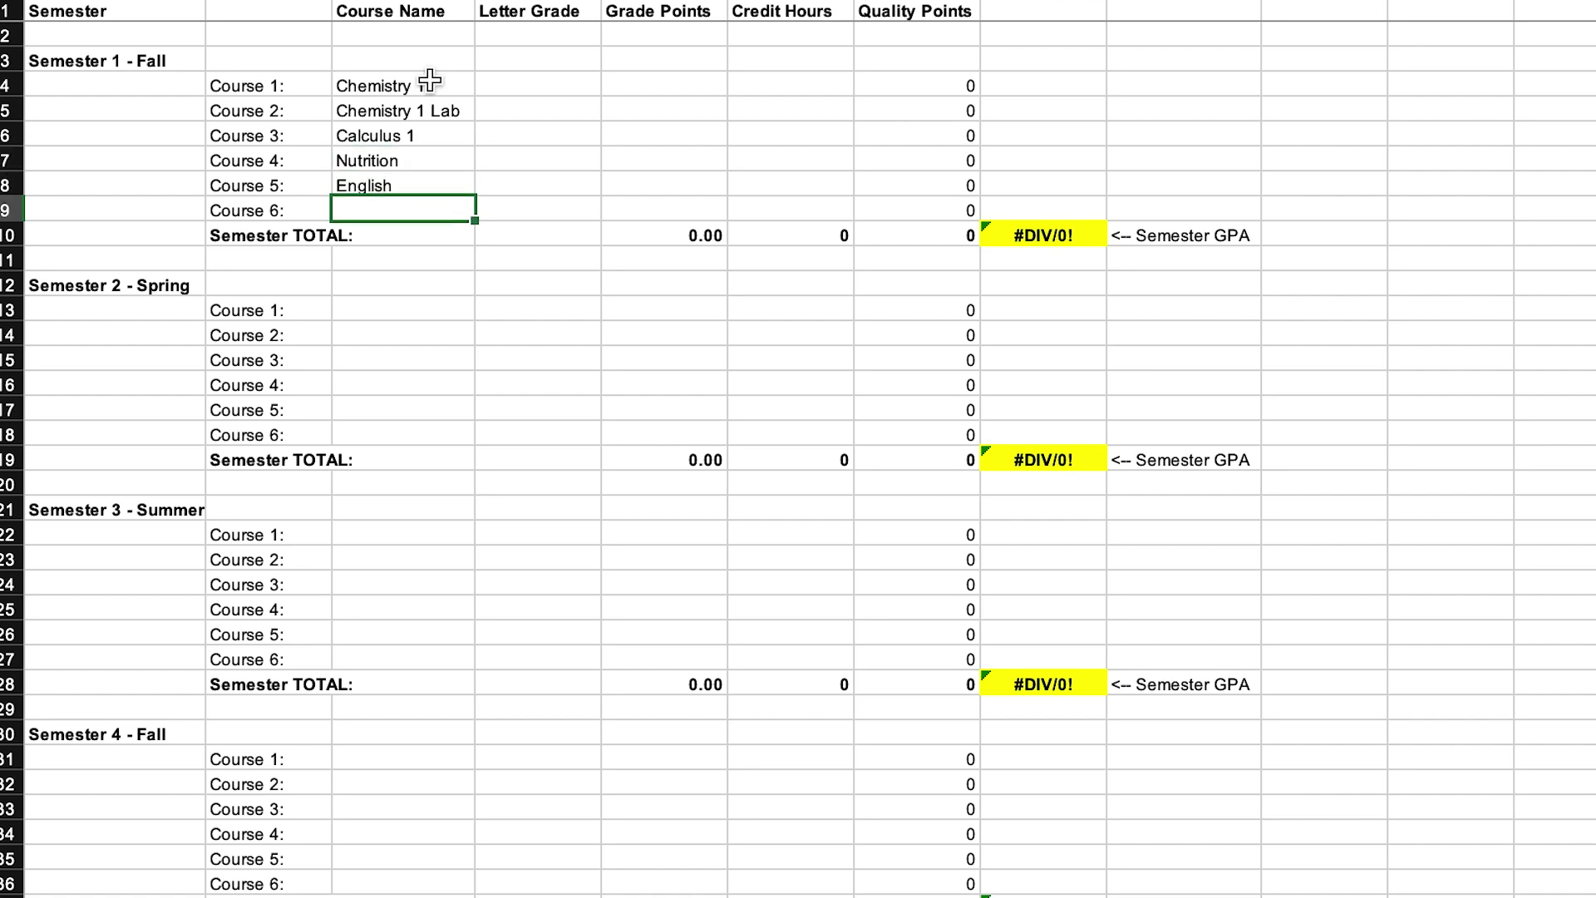
# Step: Enter letter grades A, A-, D, B- and B+ for the five courses
pyautogui.click(513, 83)
pyautogui.write('A')
pyautogui.press('Return')
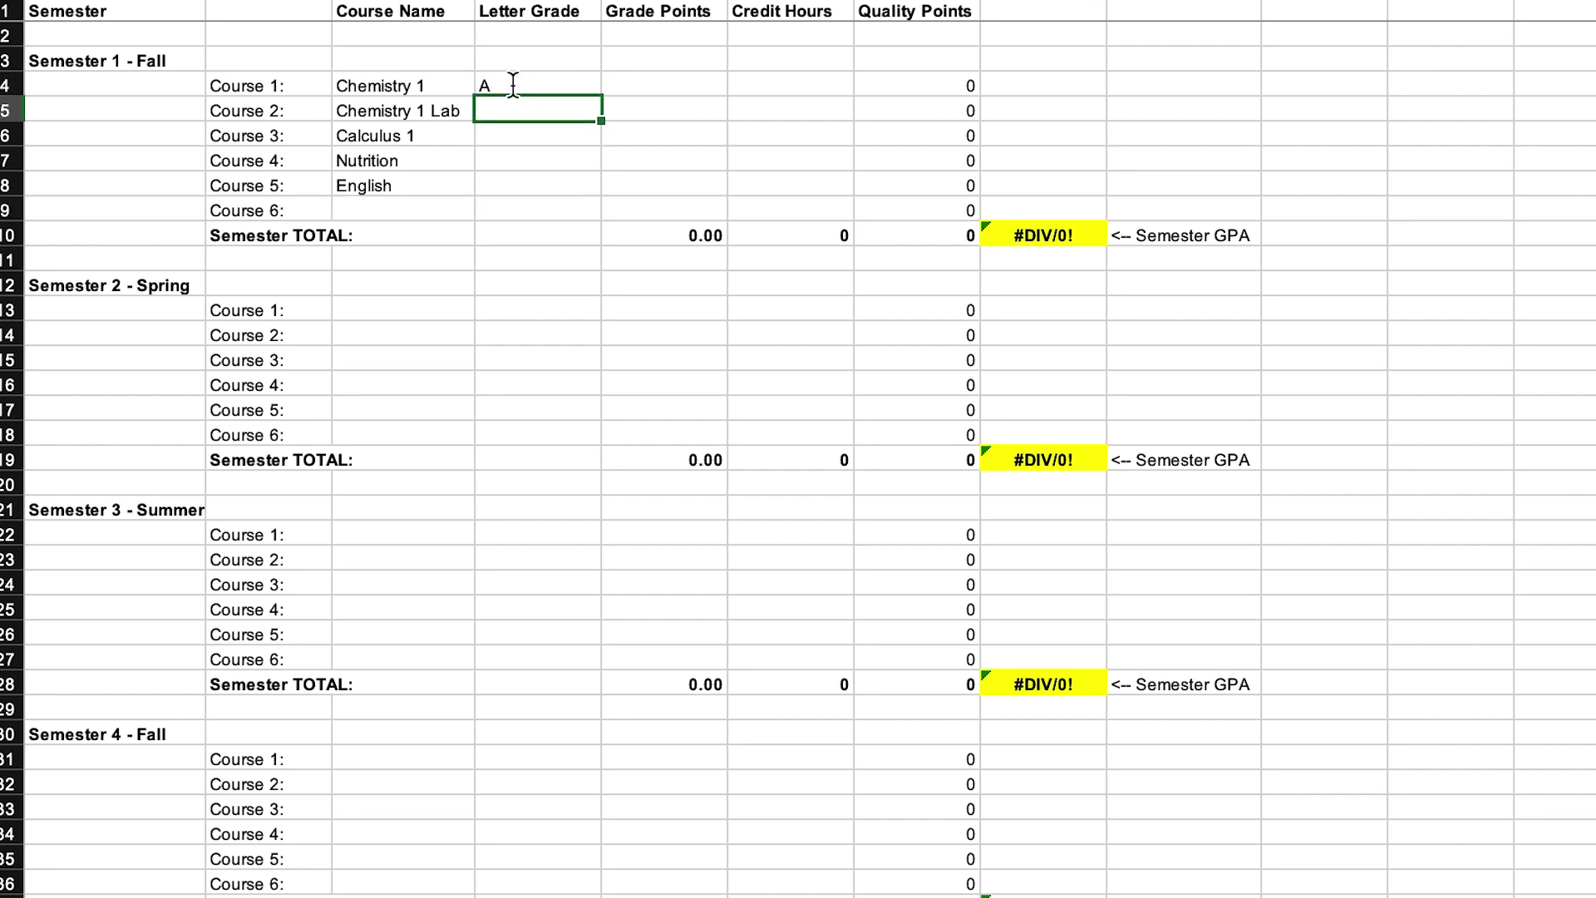
pyautogui.write('A-')
pyautogui.press('Return')
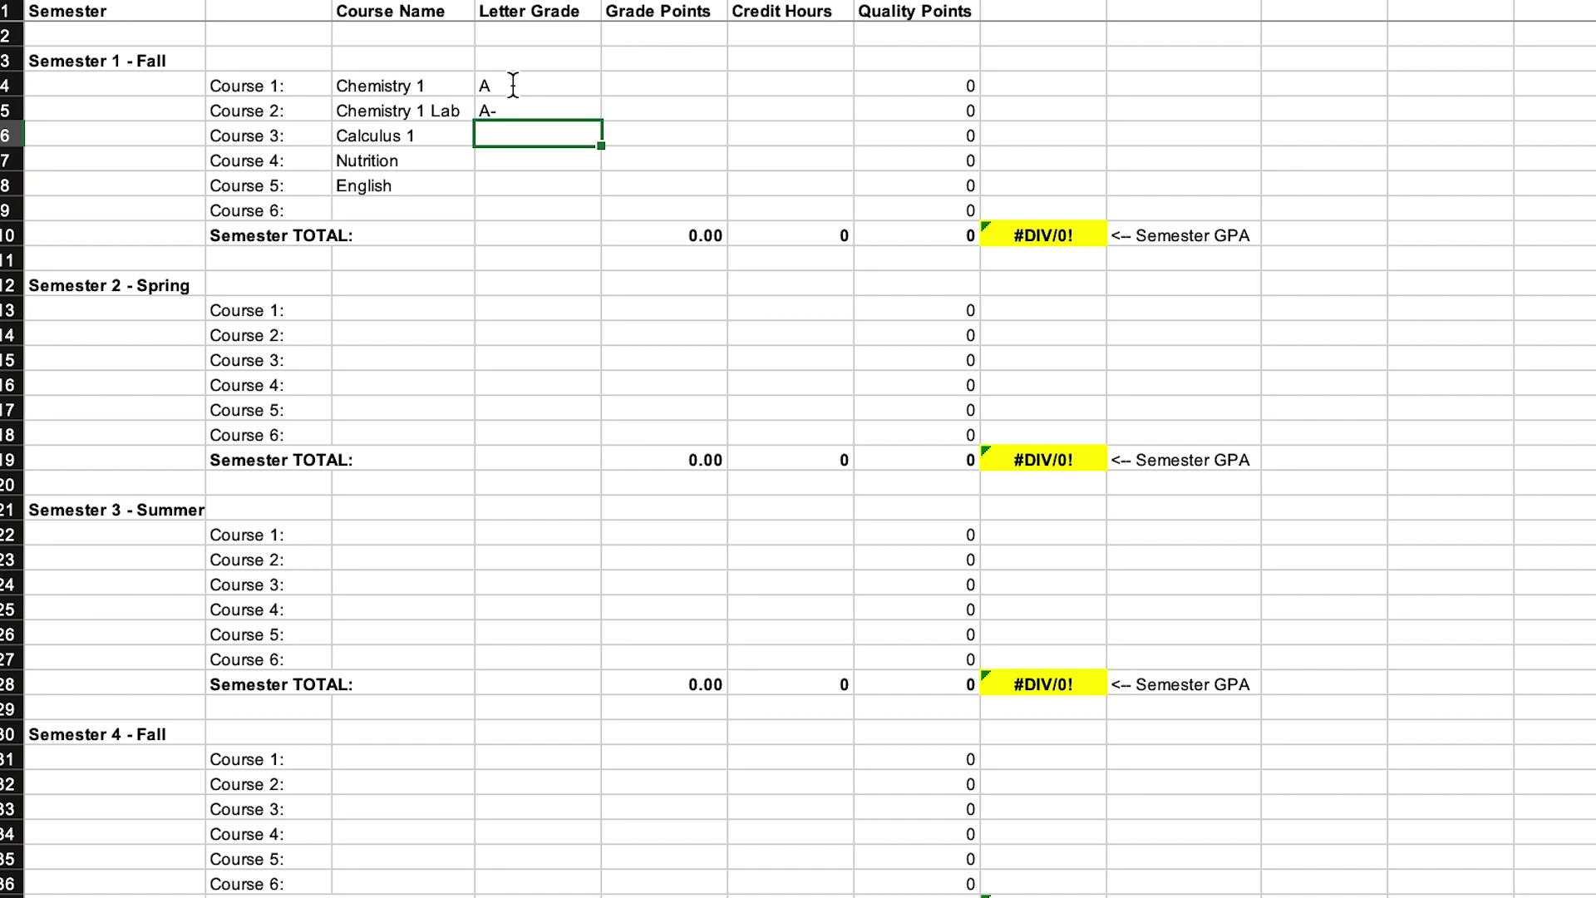
pyautogui.write('D')
pyautogui.press('Return')
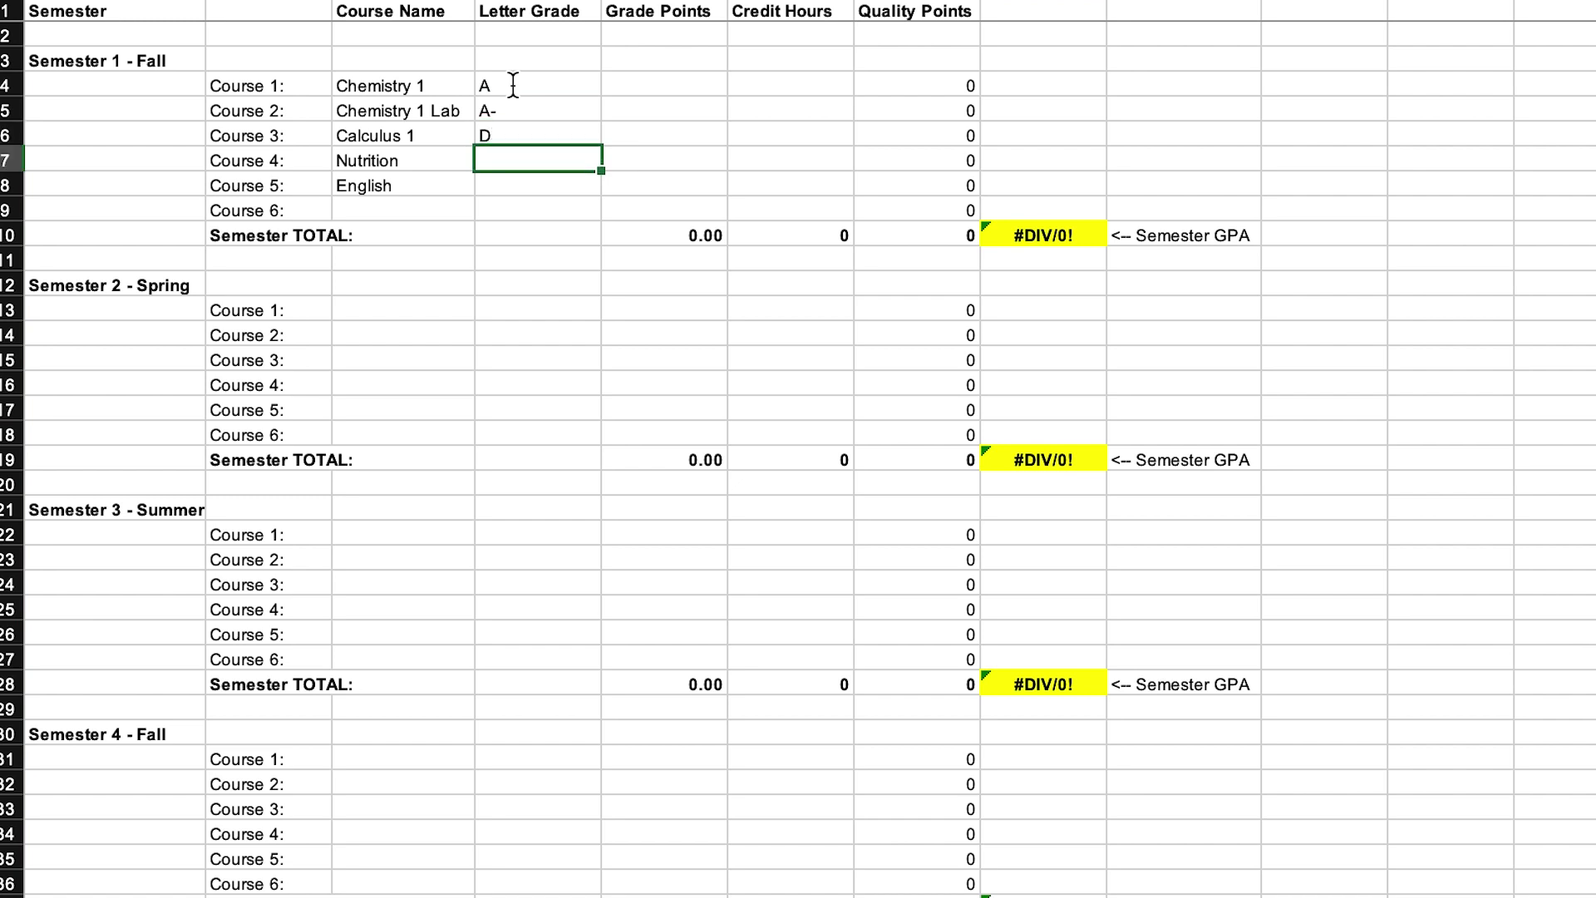
pyautogui.write('B-')
pyautogui.press('Return')
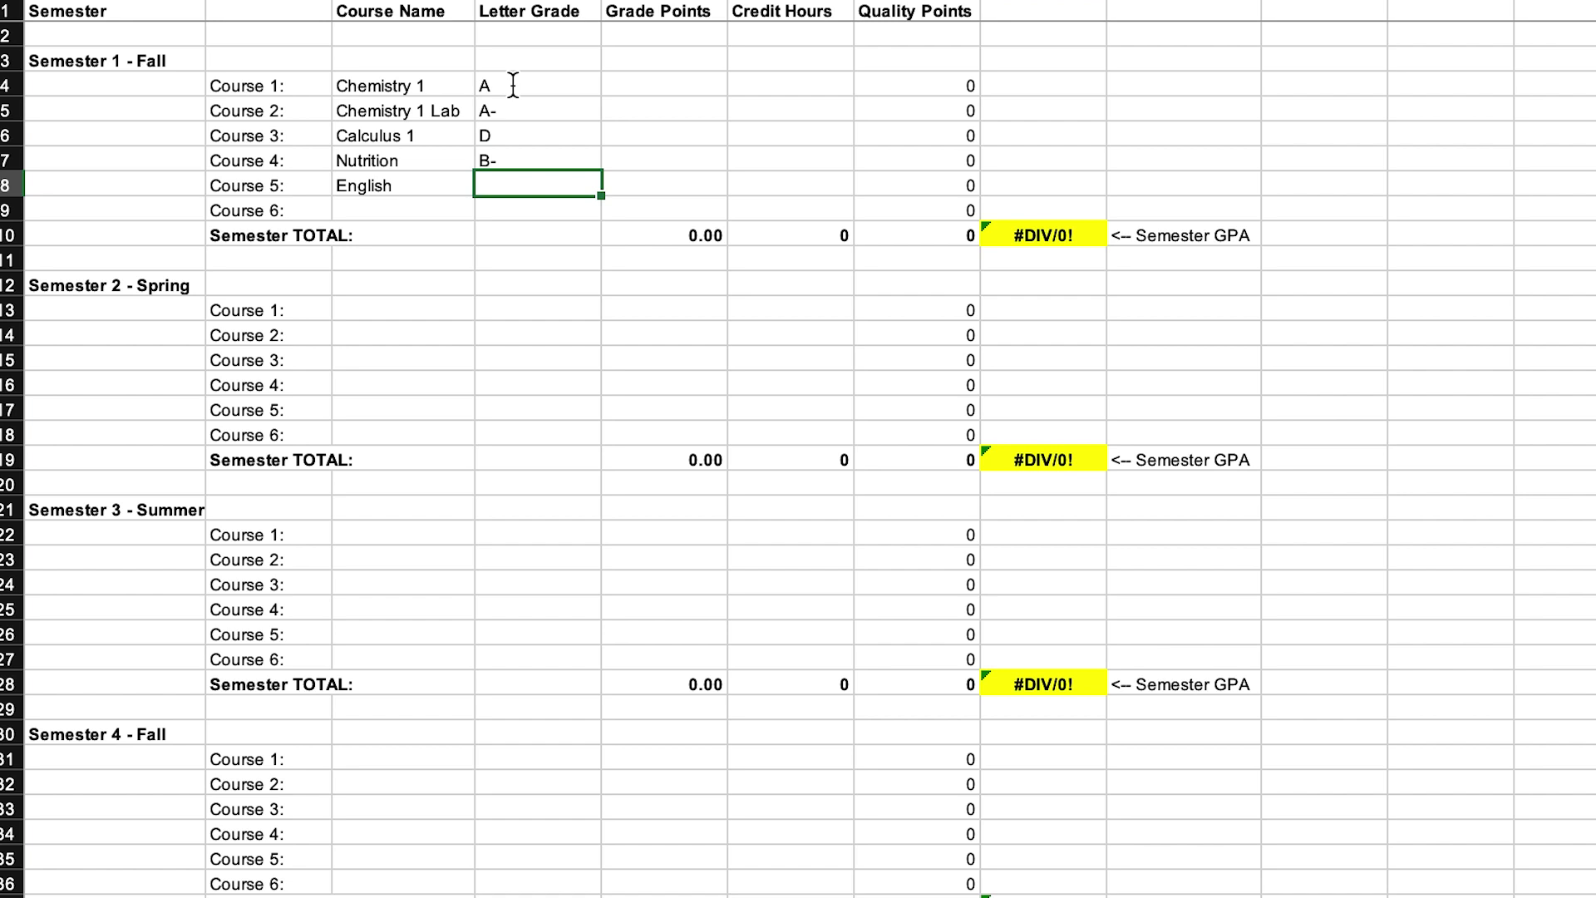
pyautogui.write('B+')
# Step: Enter Semester 1 credit hours 3, 1, 3, 3 and 4
pyautogui.click(753, 81)
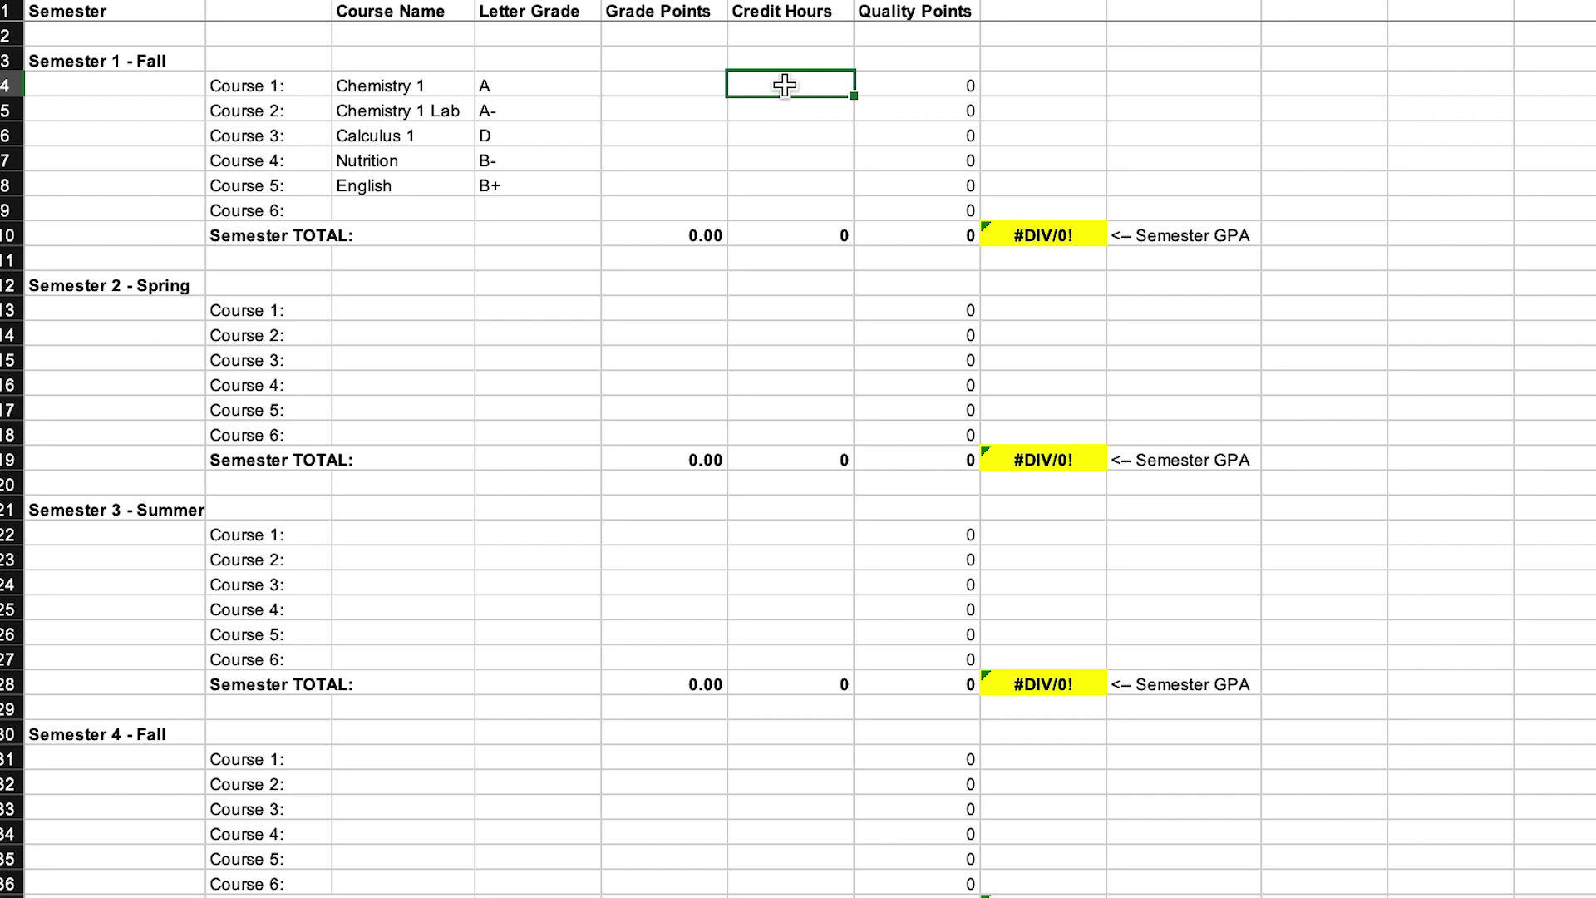
pyautogui.write('3')
pyautogui.press('Return')
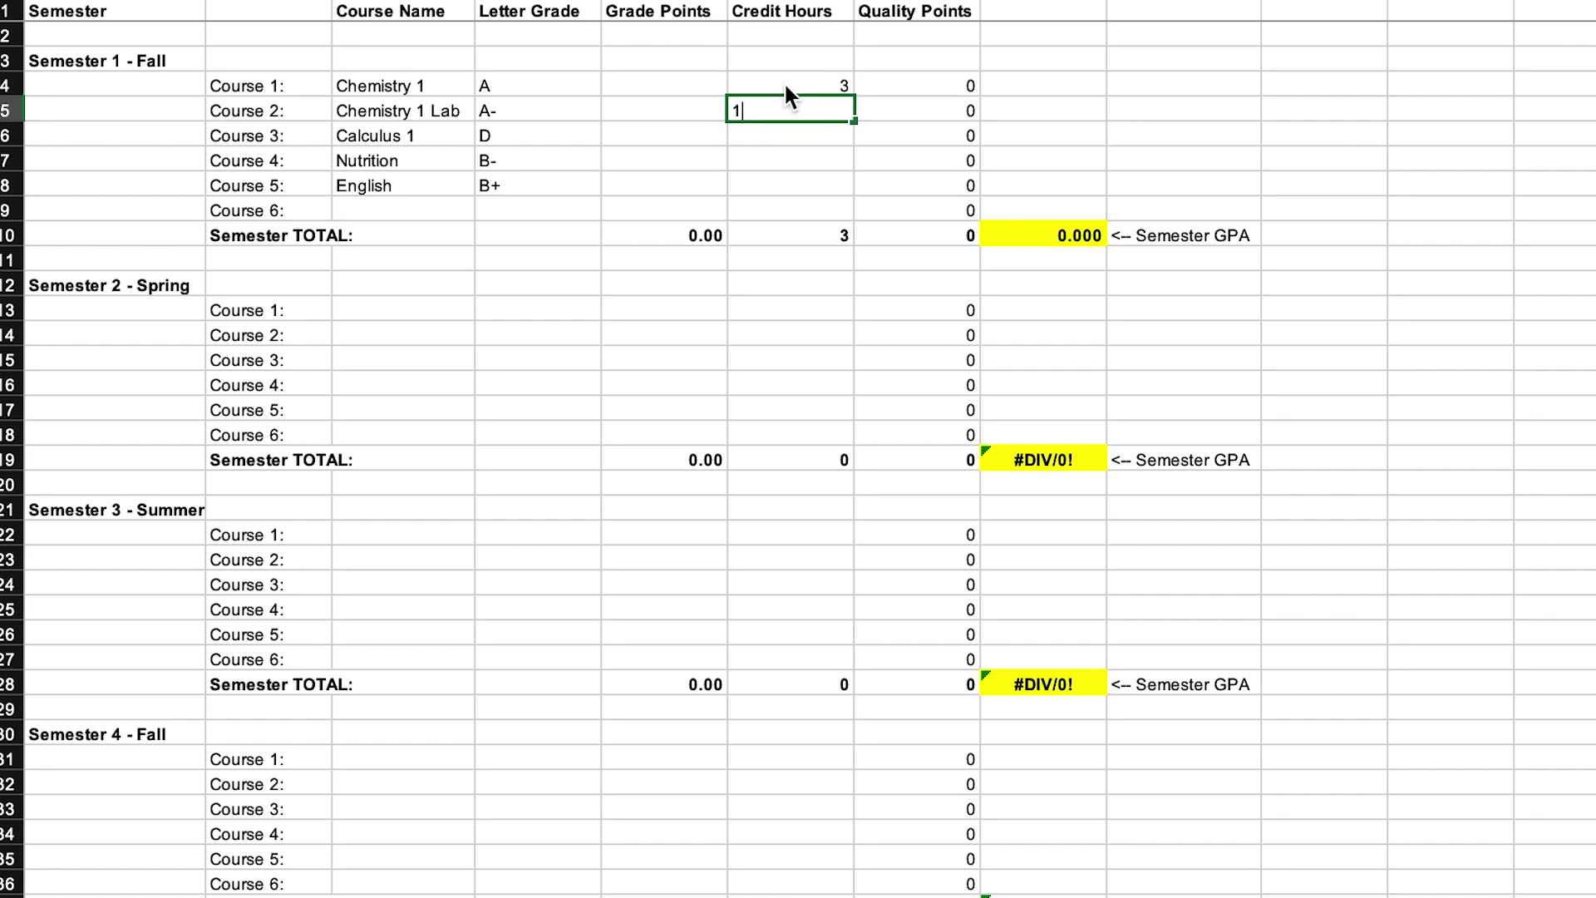
pyautogui.press('Return')
pyautogui.write('3')
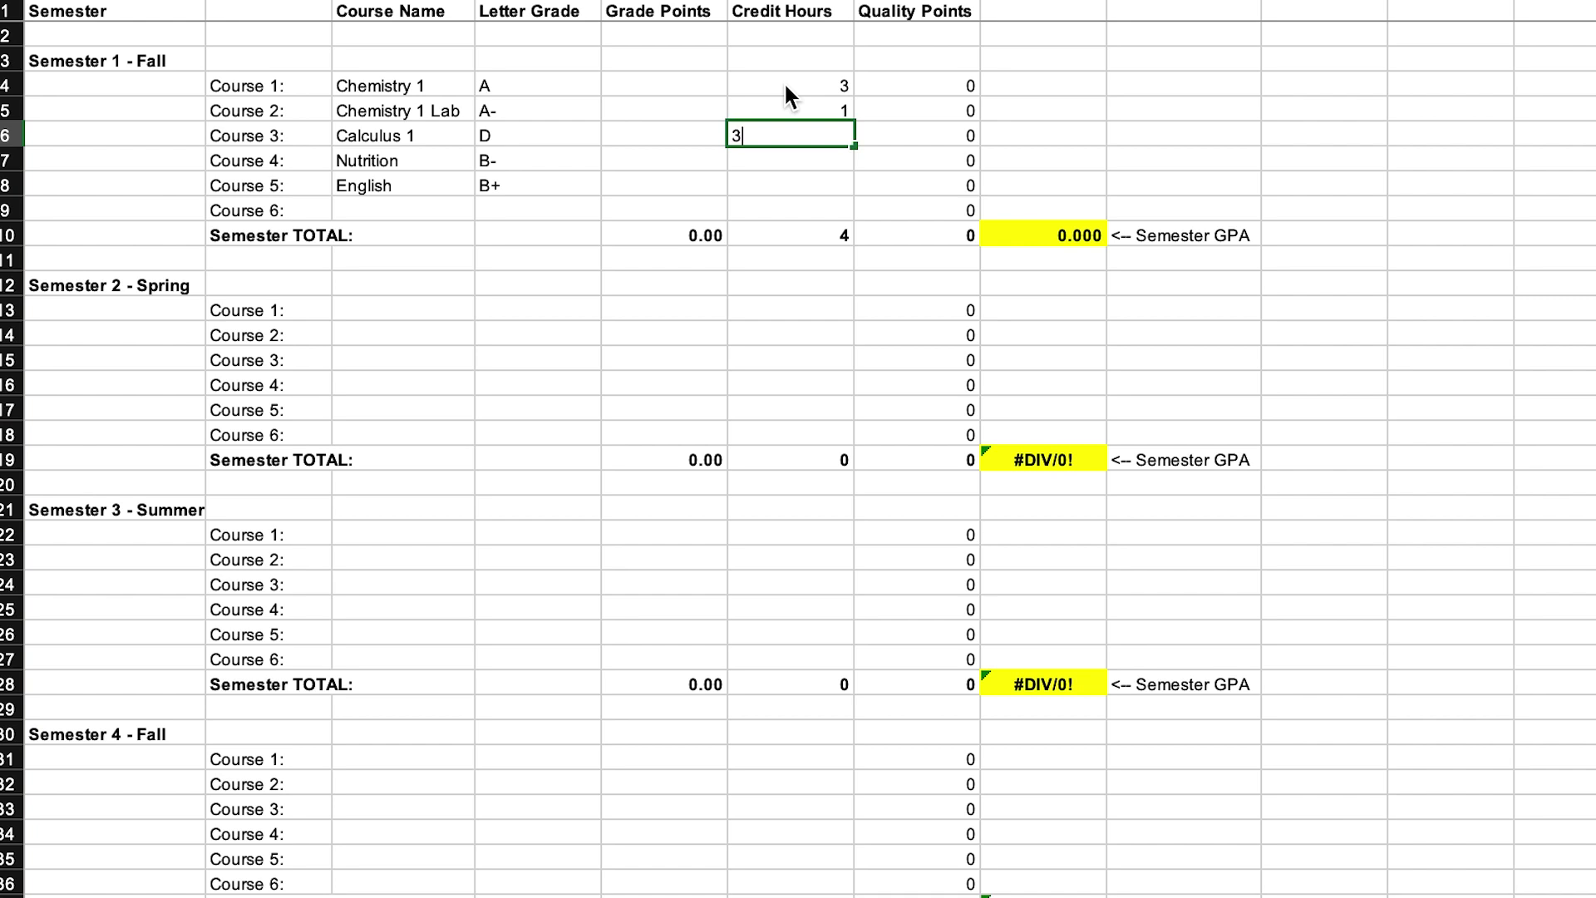
pyautogui.press('Return')
pyautogui.write('3')
pyautogui.press('Return')
pyautogui.write('4')
pyautogui.press('Return')
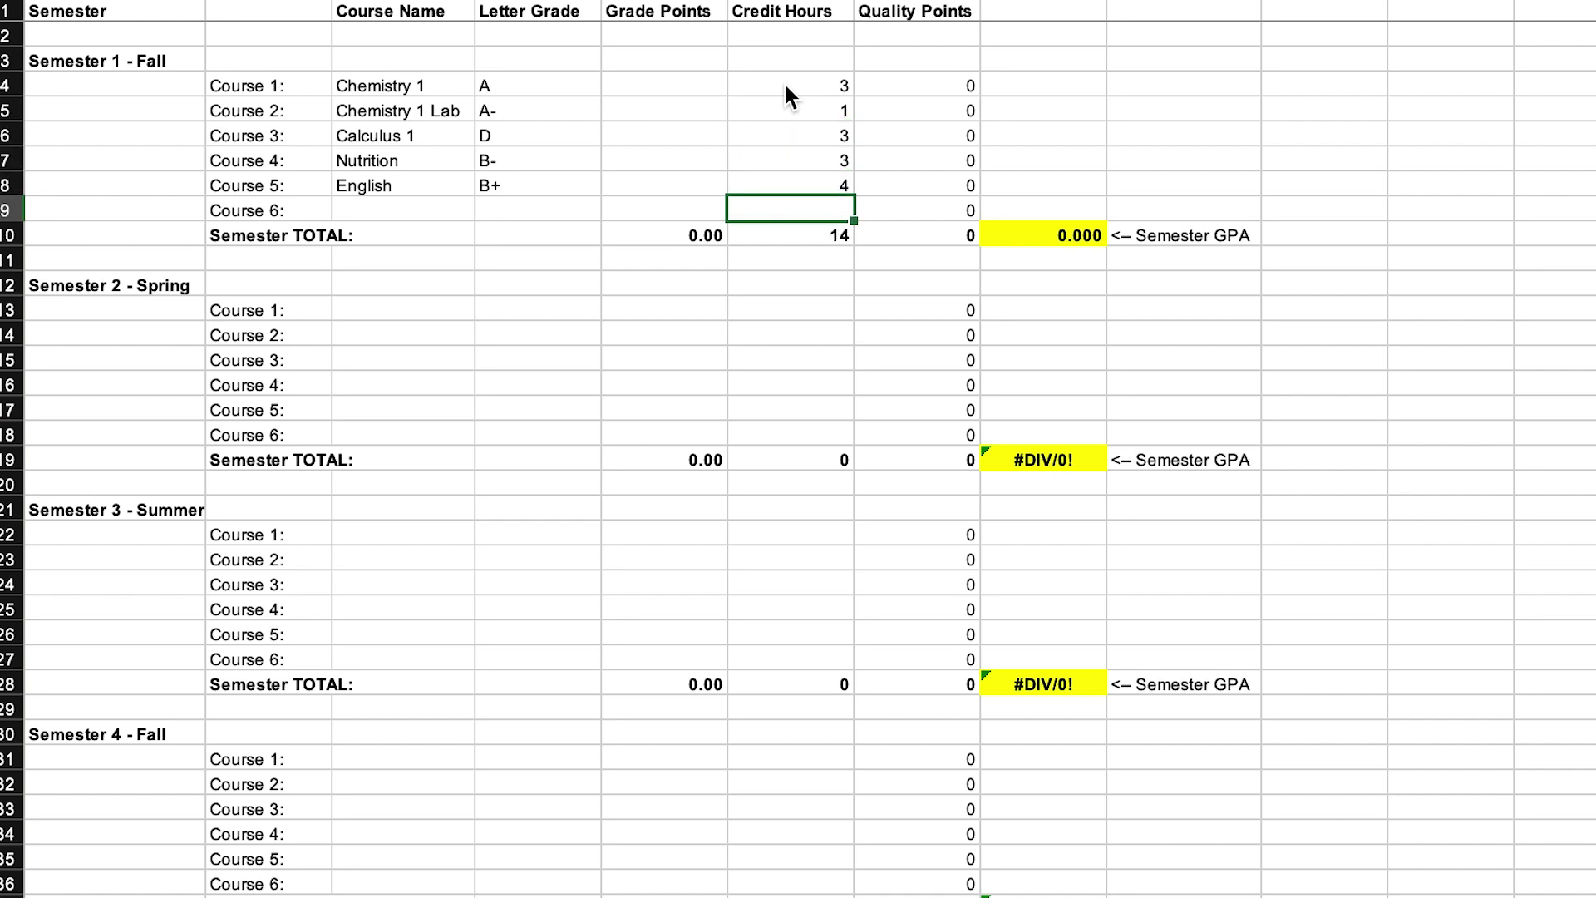
# Step: Enter grade points 4, 3.70, 1, 2.70 and 3.30, then switch to the grade-scale sheet
pyautogui.click(681, 20)
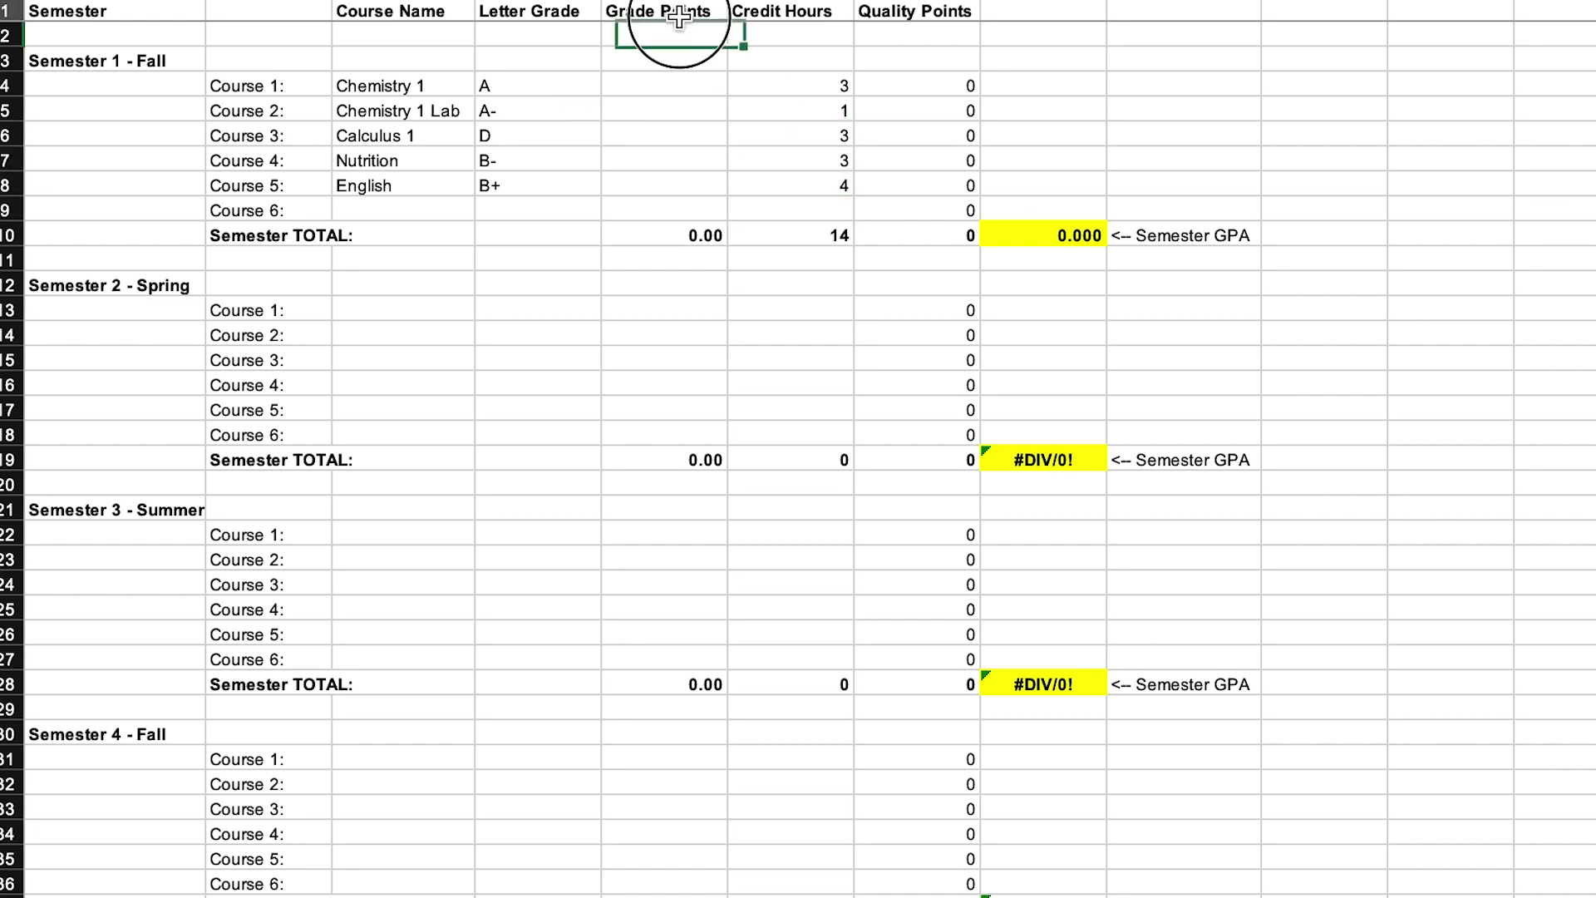
pyautogui.click(542, 96)
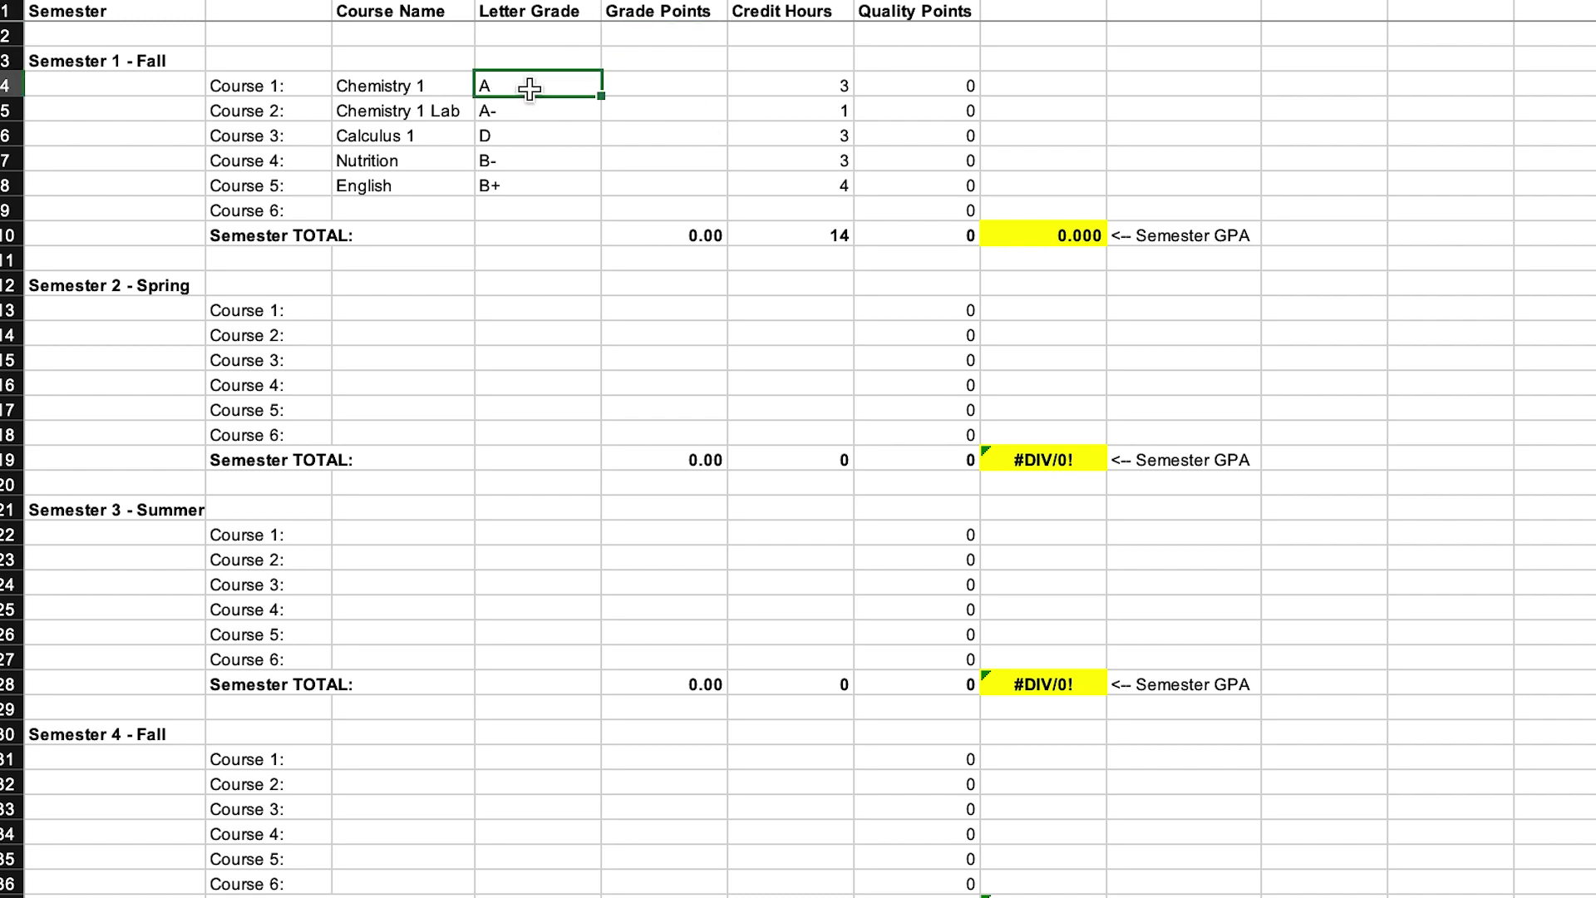
pyautogui.click(691, 84)
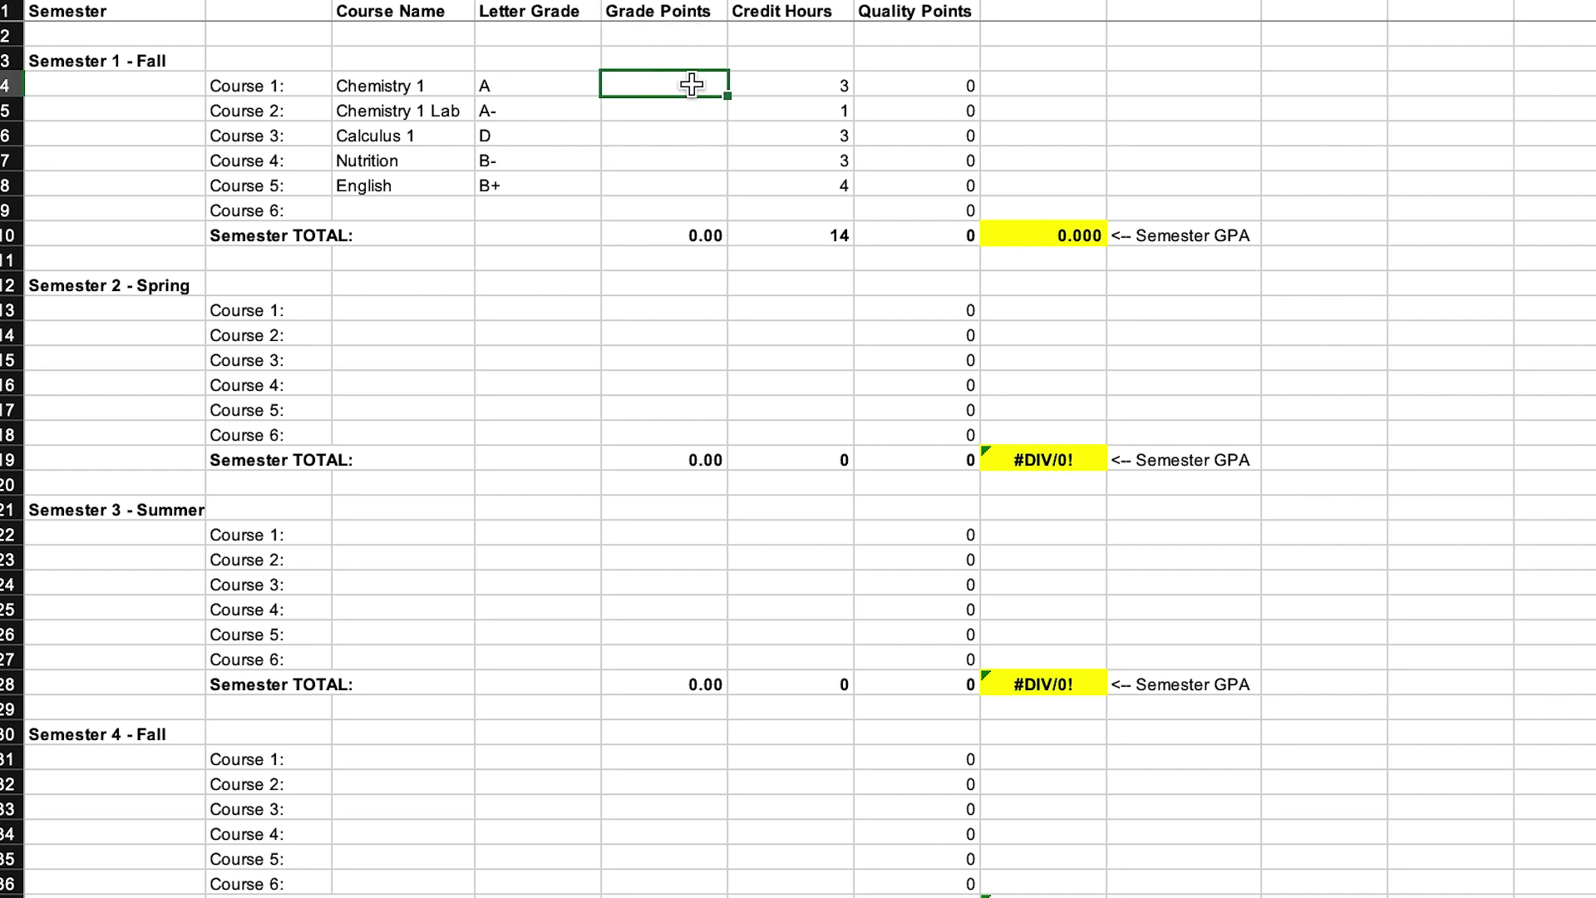
pyautogui.write('4')
pyautogui.press('Return')
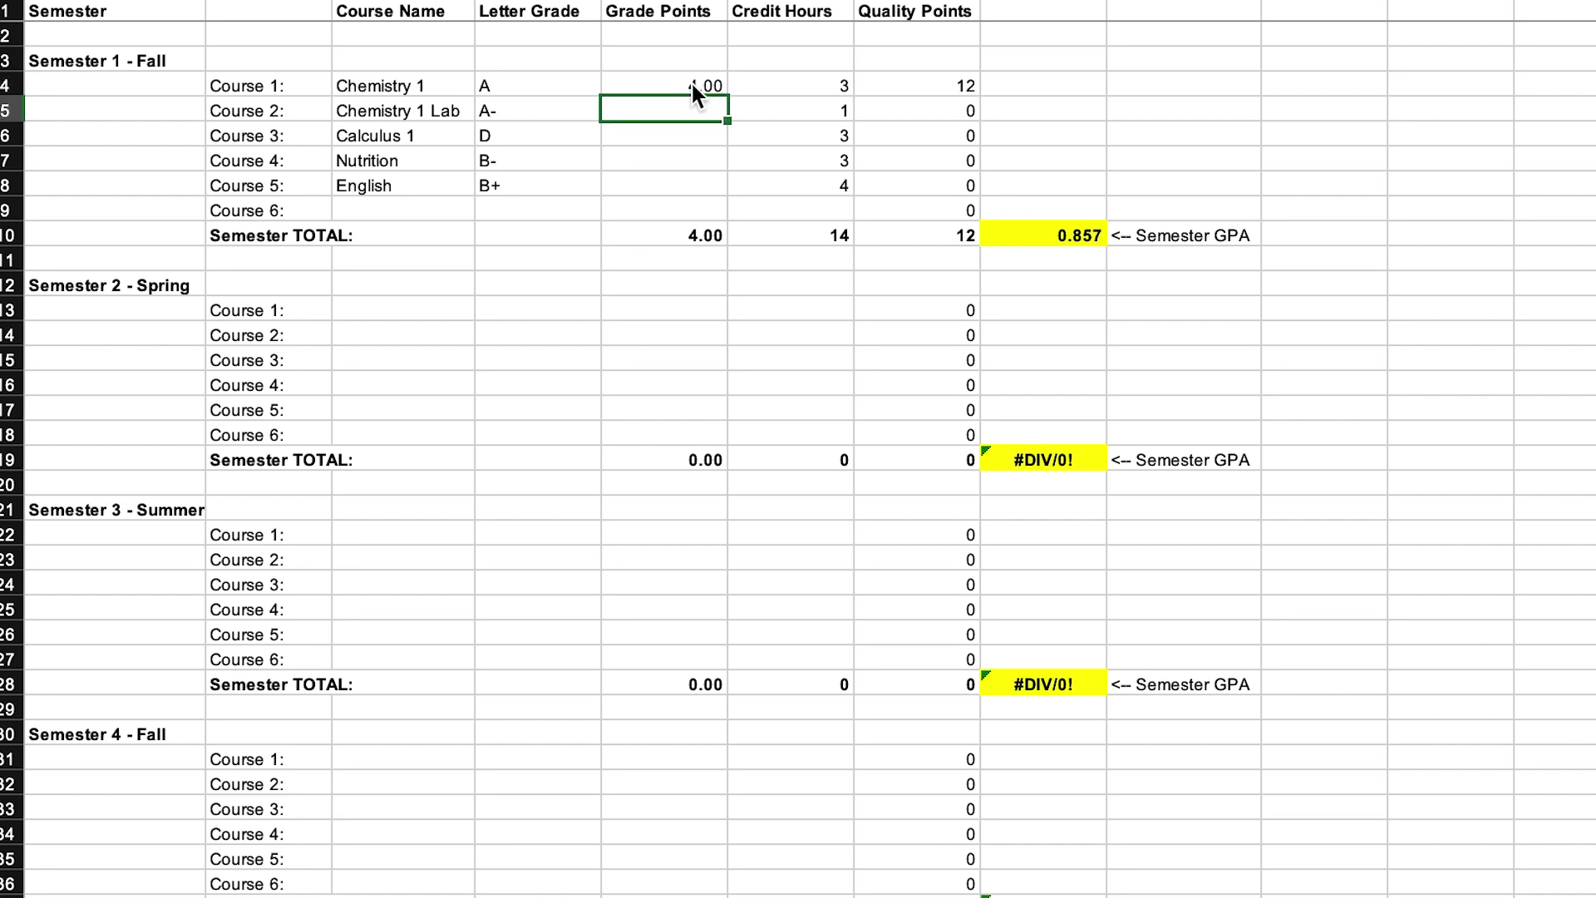
pyautogui.write('3.70')
pyautogui.press('Return')
pyautogui.write('1')
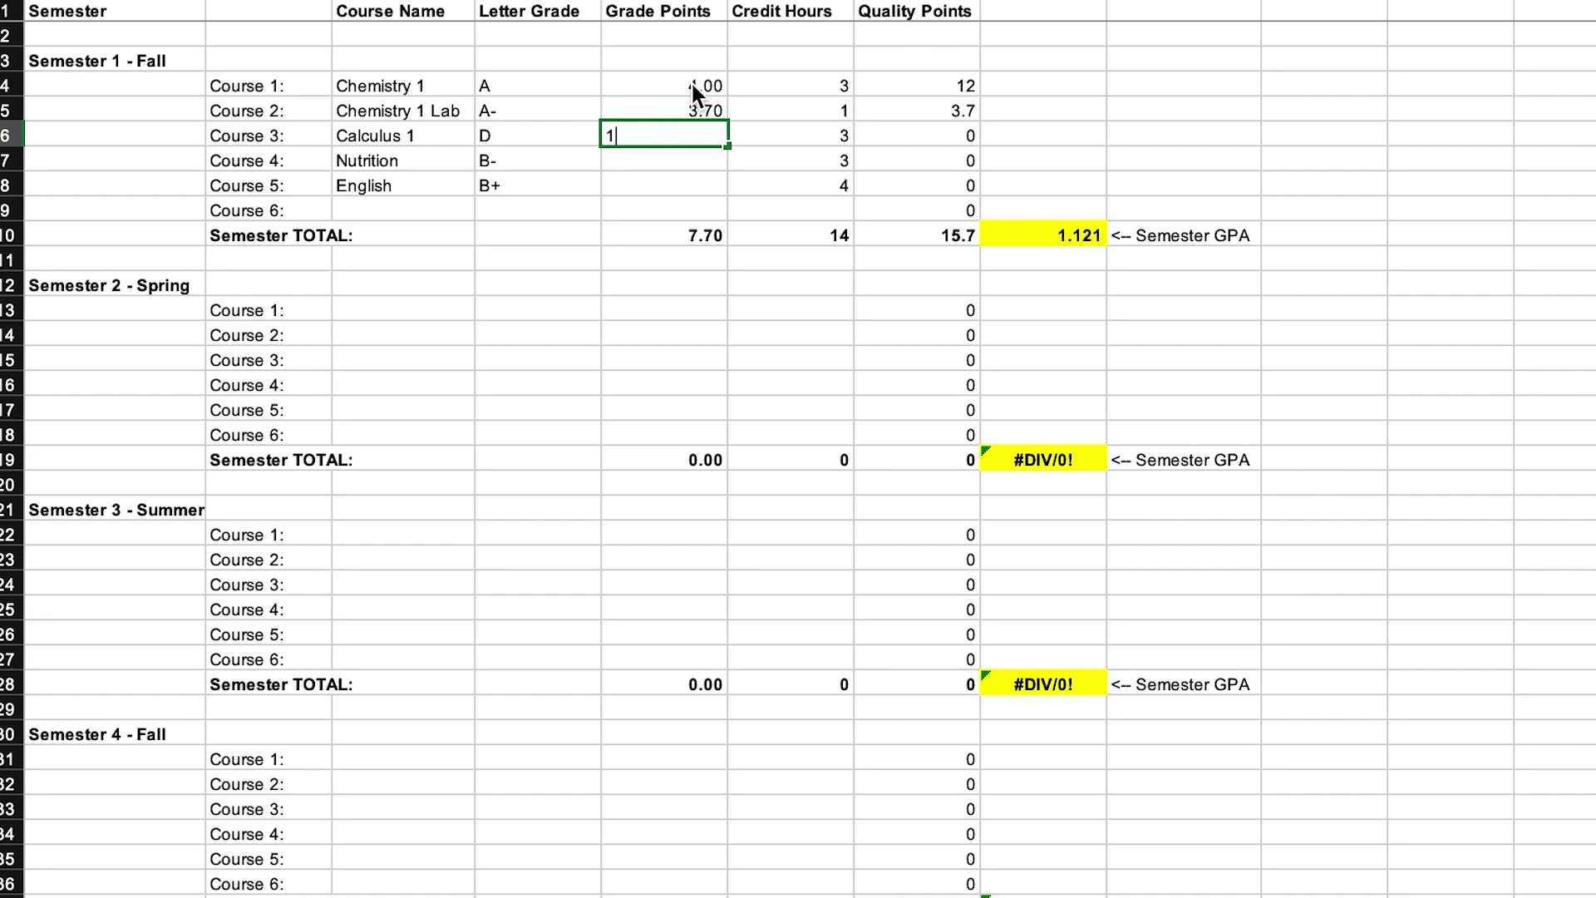
pyautogui.press('Return')
pyautogui.write('2.7')
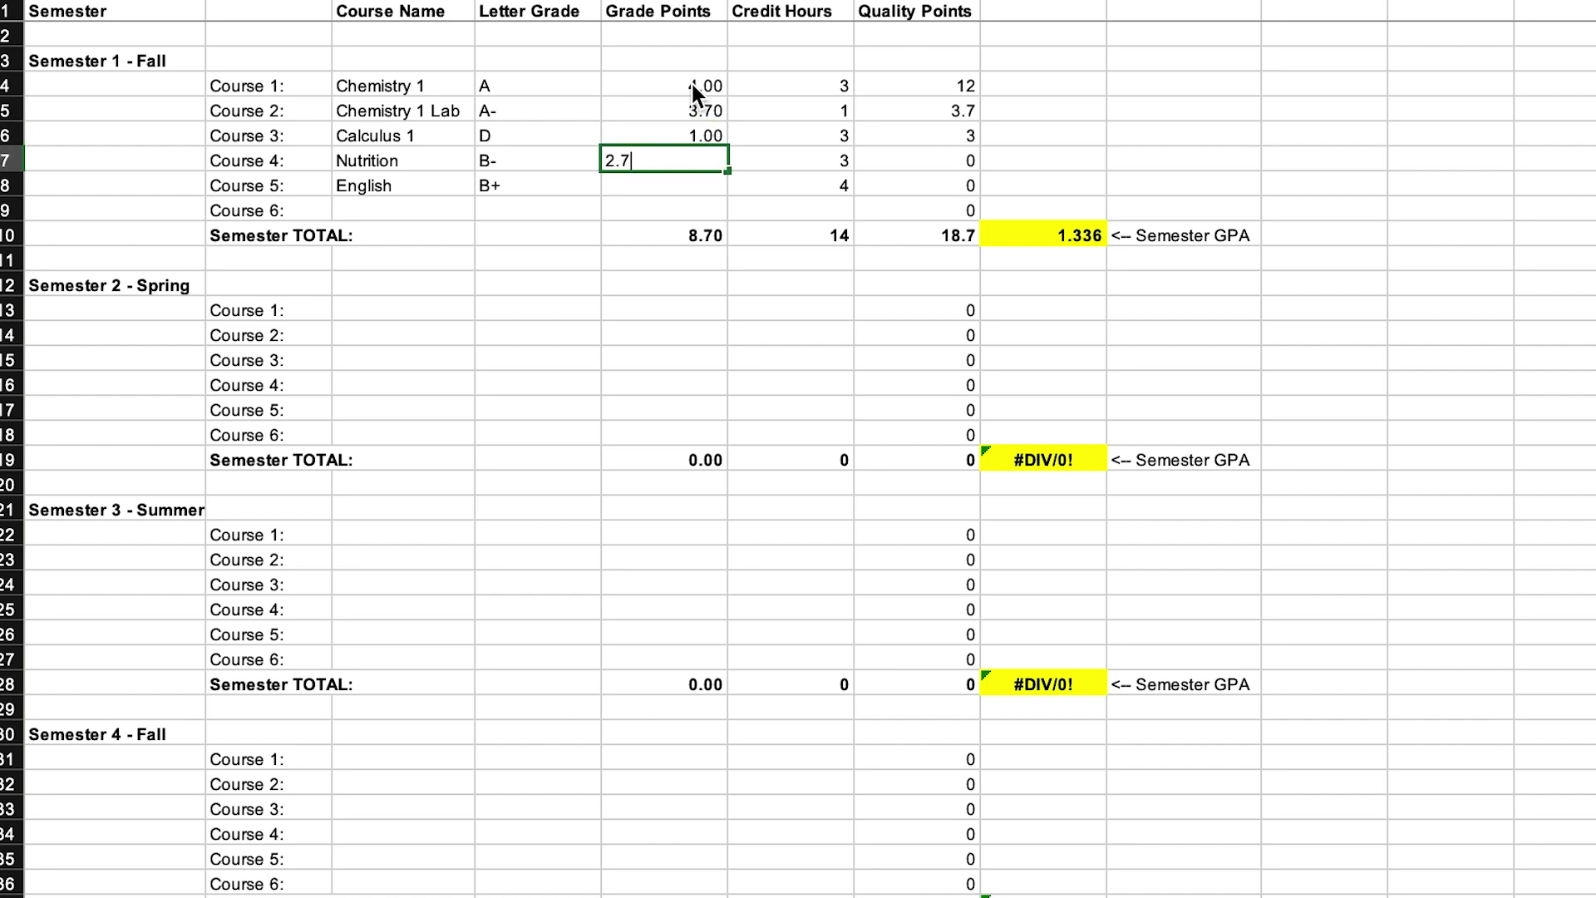
pyautogui.press('Return')
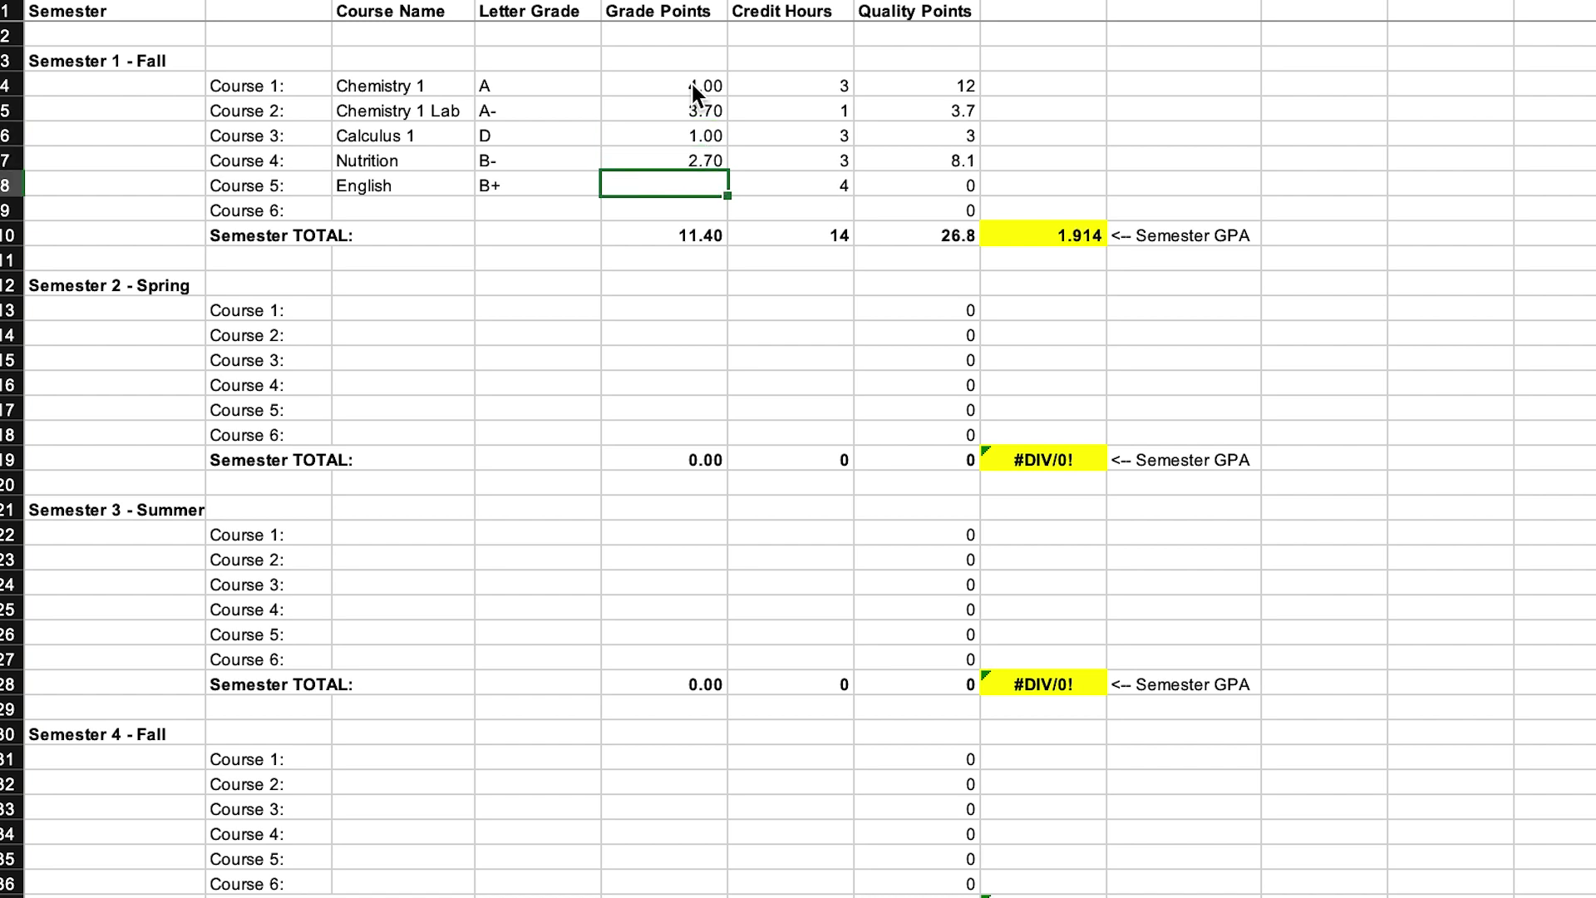
pyautogui.write('3.3')
pyautogui.press('Return')
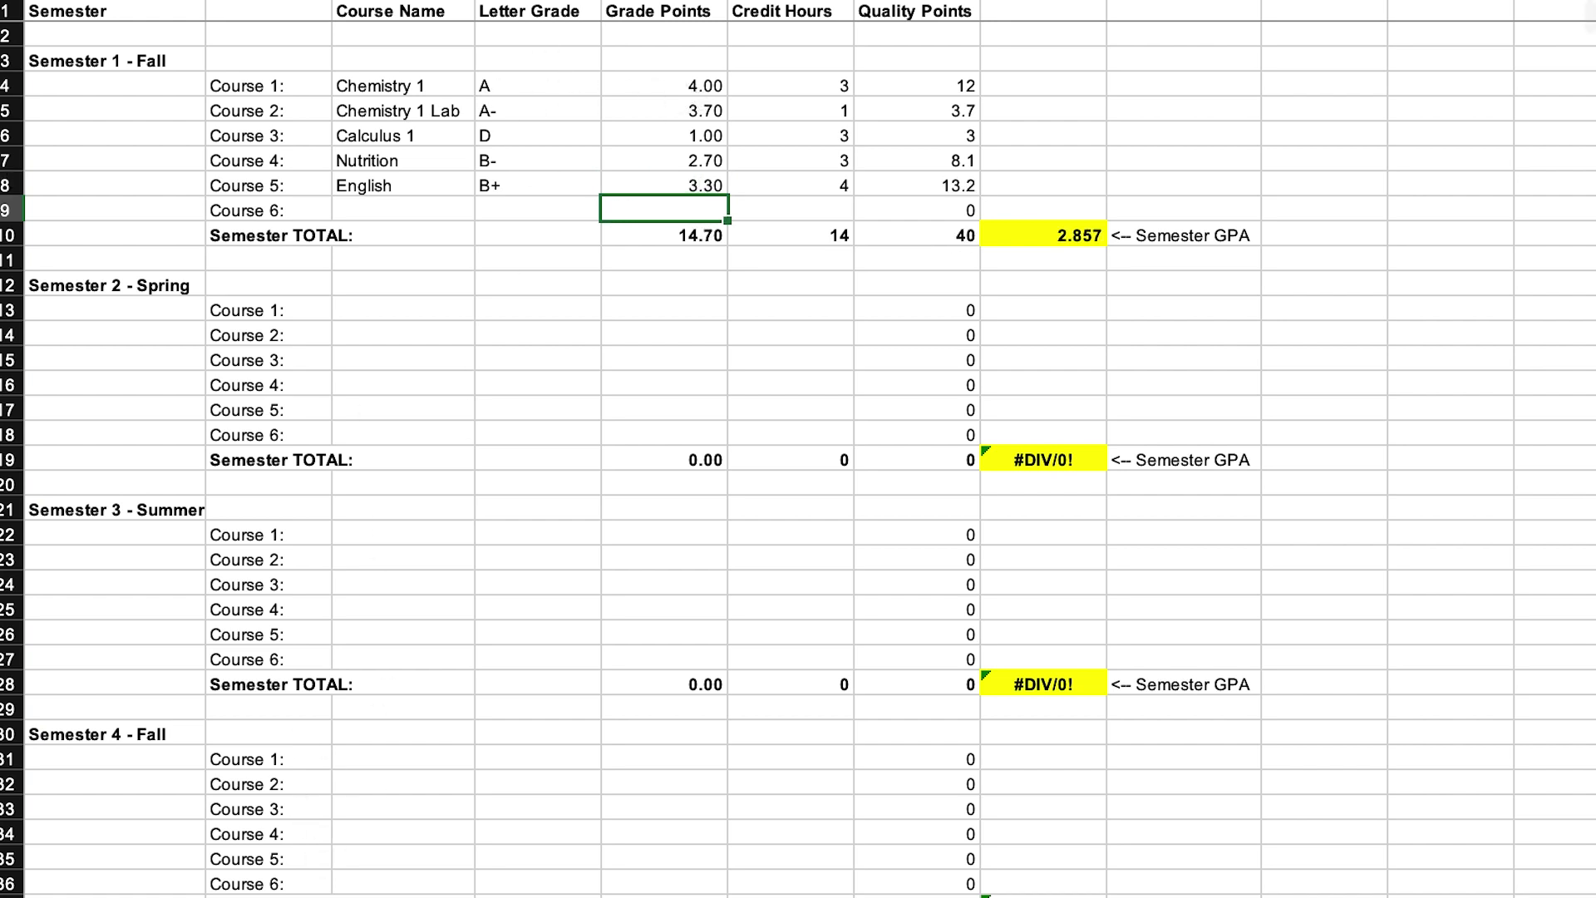
pyautogui.hotkey('ctrl', 'pagedown')
# Step: Highlight the AADSAS grades and TMDSAS A+ to C- grades, then return to the GPA sheet
pyautogui.moveTo(223, 112); pyautogui.dragTo(366, 480)
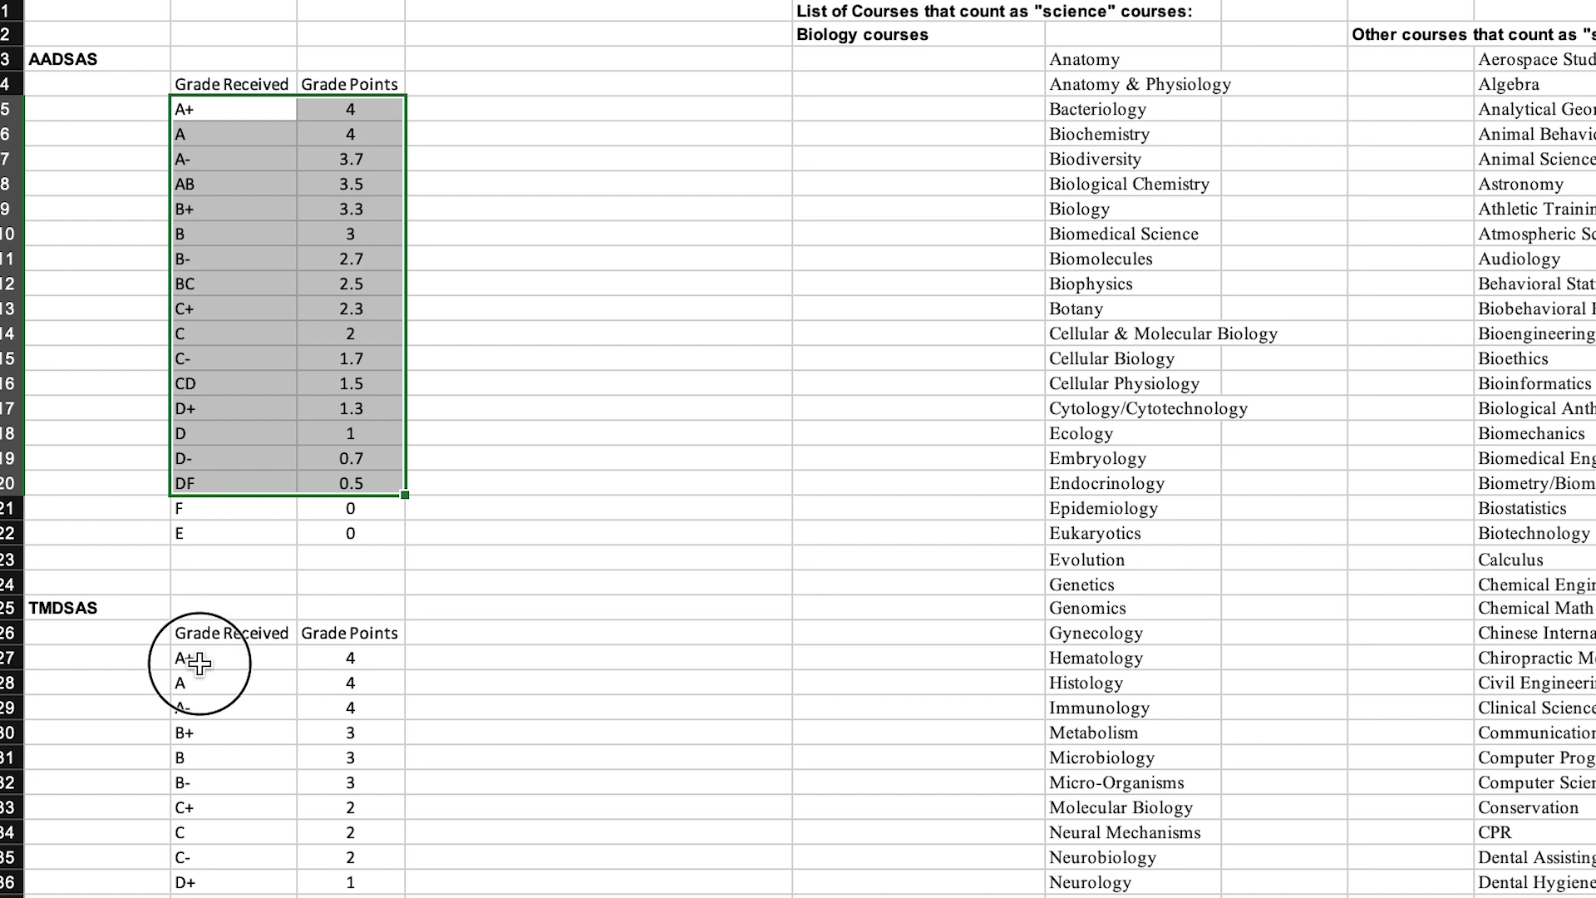
pyautogui.moveTo(186, 658); pyautogui.dragTo(339, 846)
pyautogui.click(456, 311)
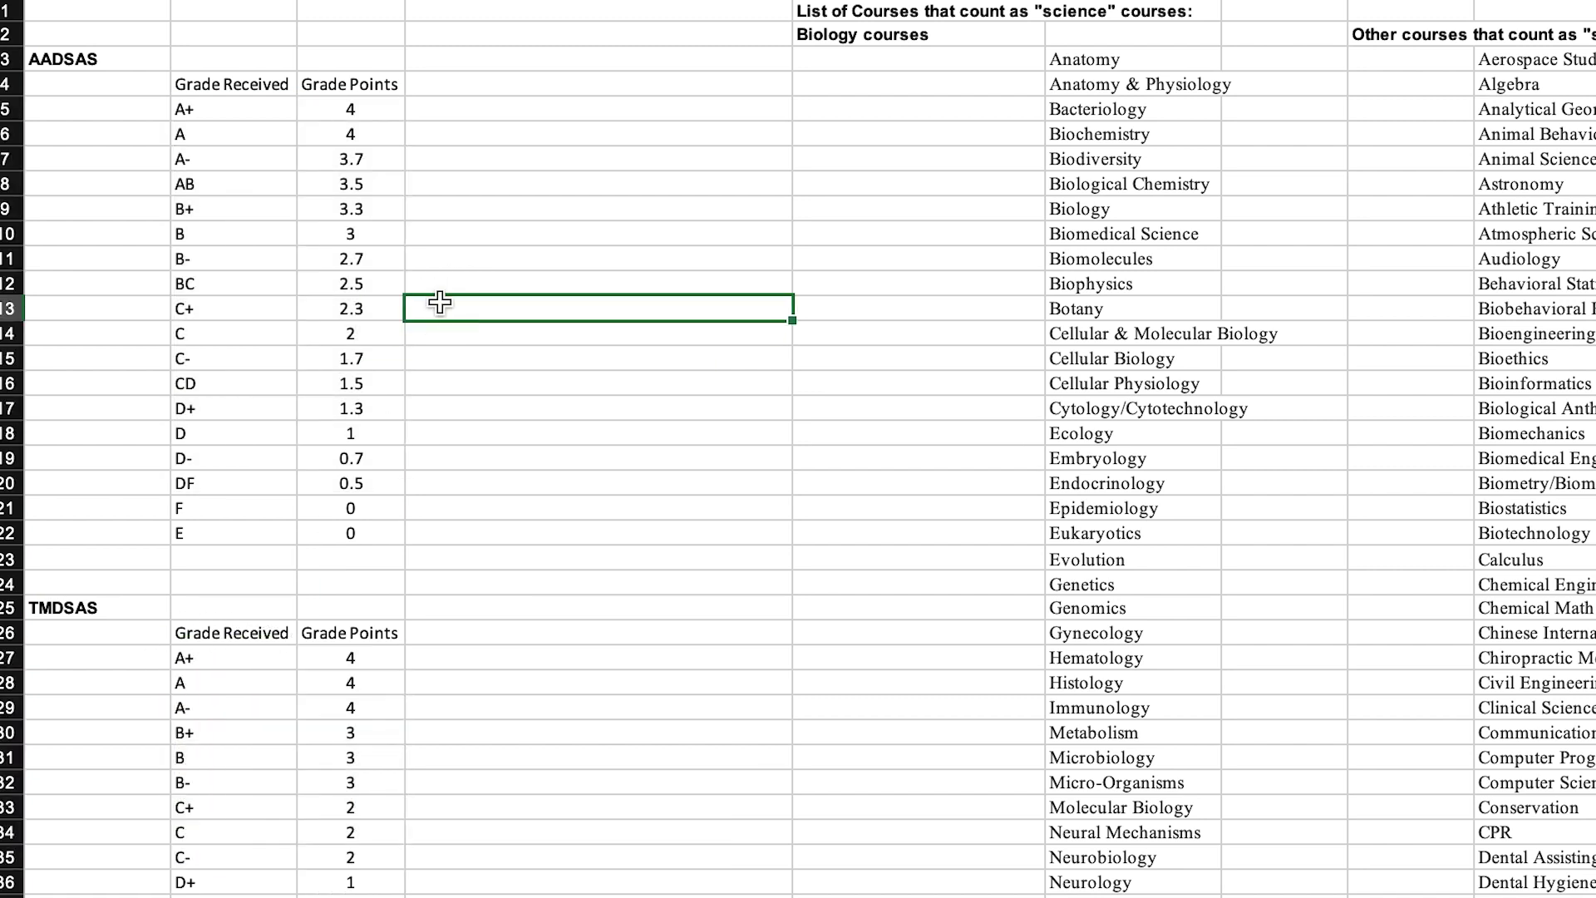
pyautogui.moveTo(208, 656); pyautogui.dragTo(339, 848)
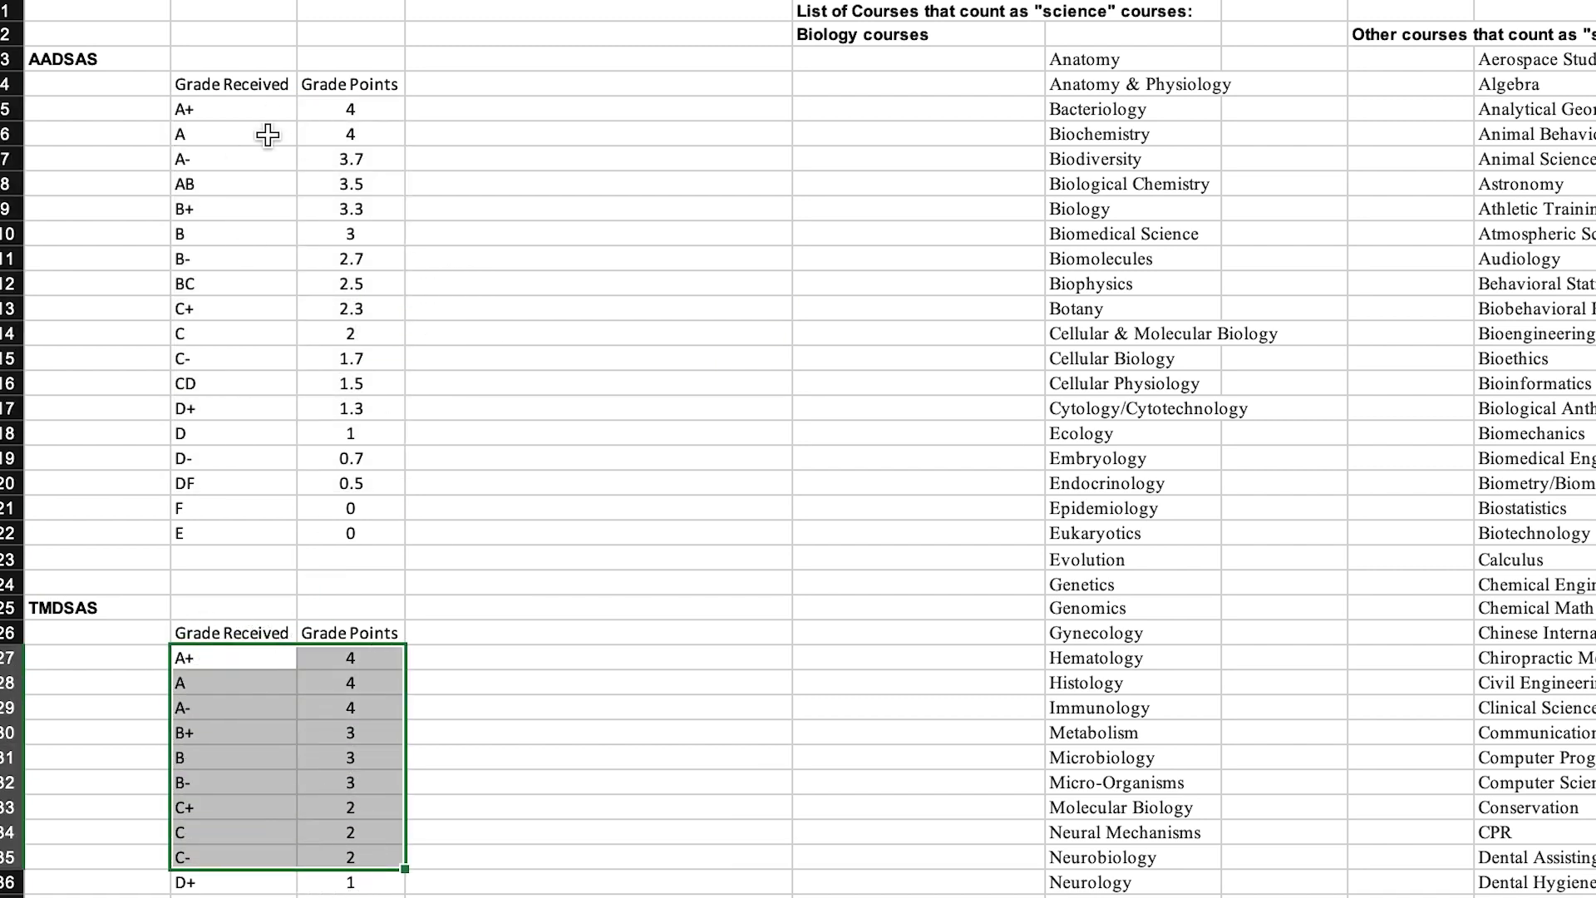
pyautogui.click(237, 125)
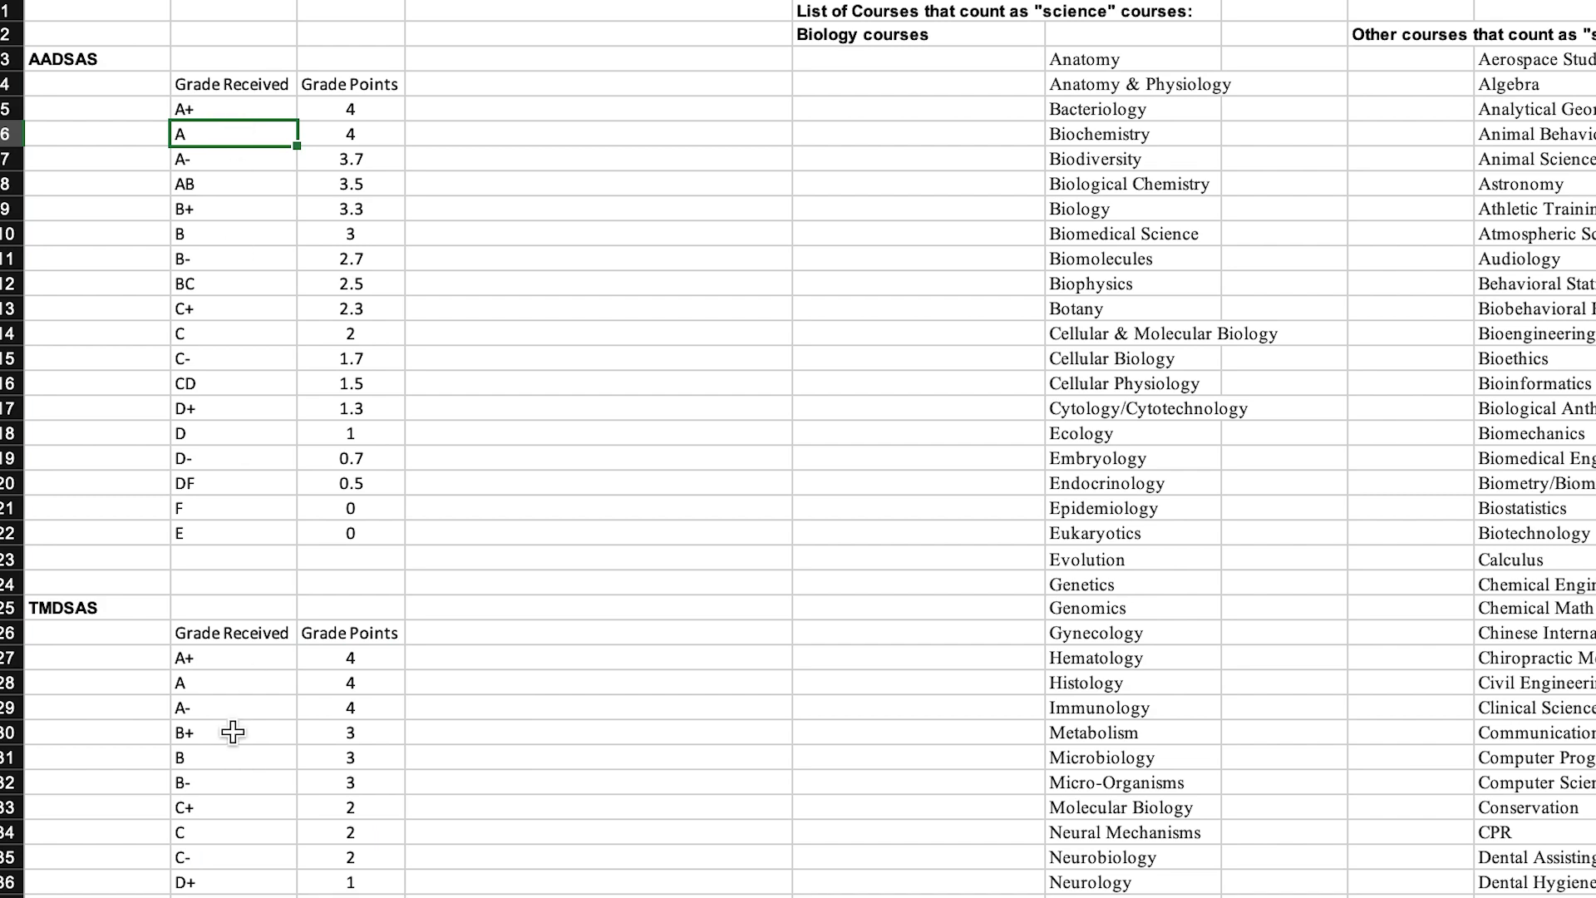
pyautogui.click(249, 896)
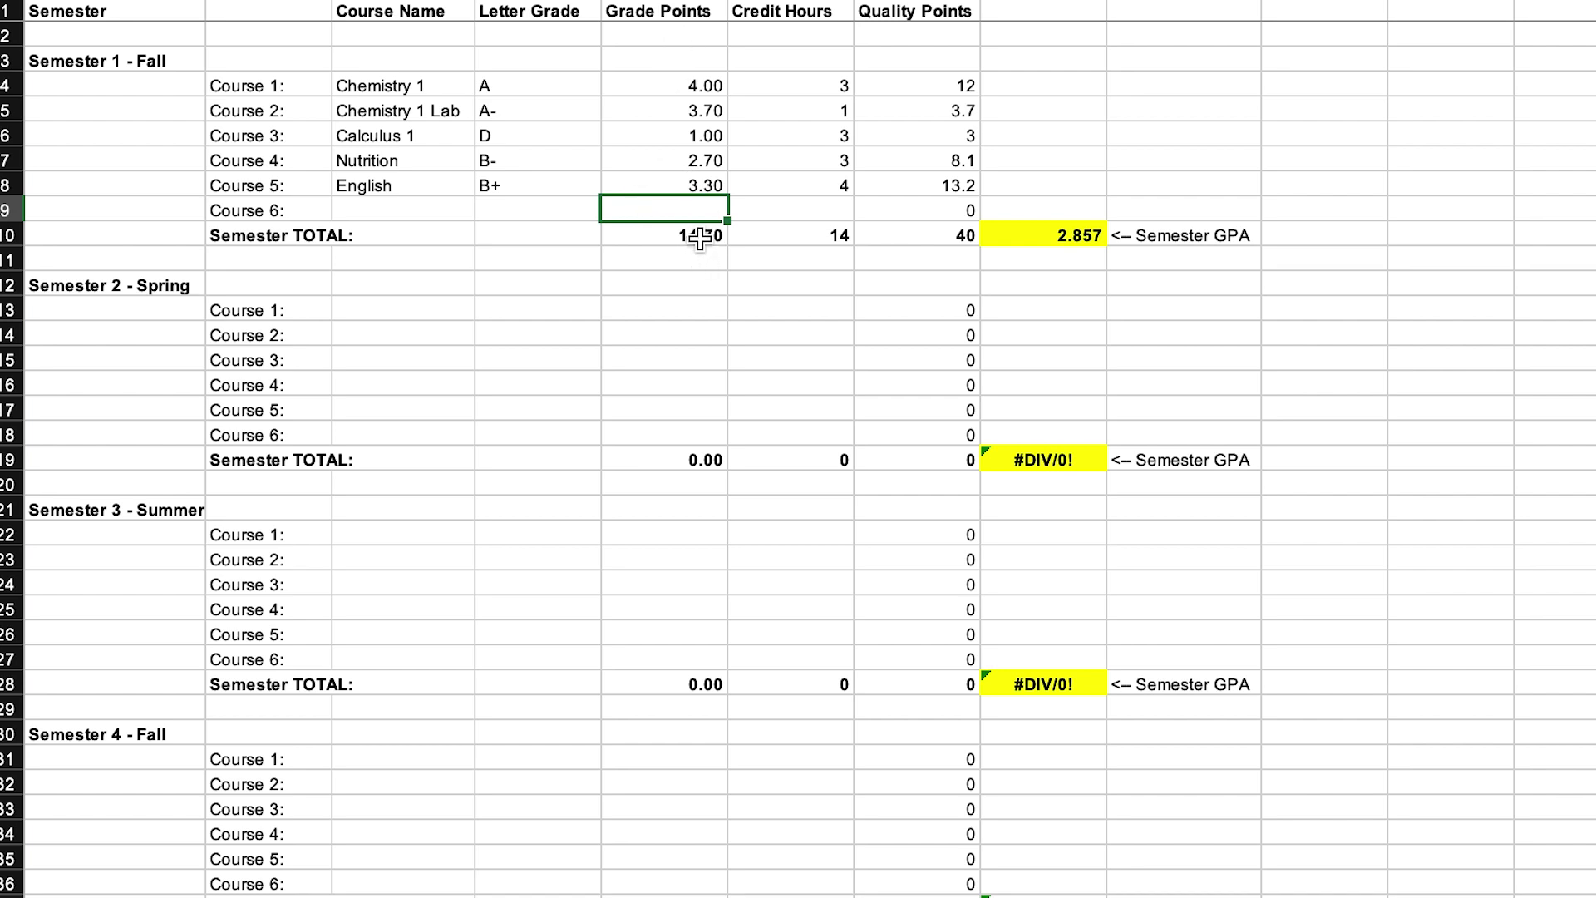
pyautogui.click(701, 242)
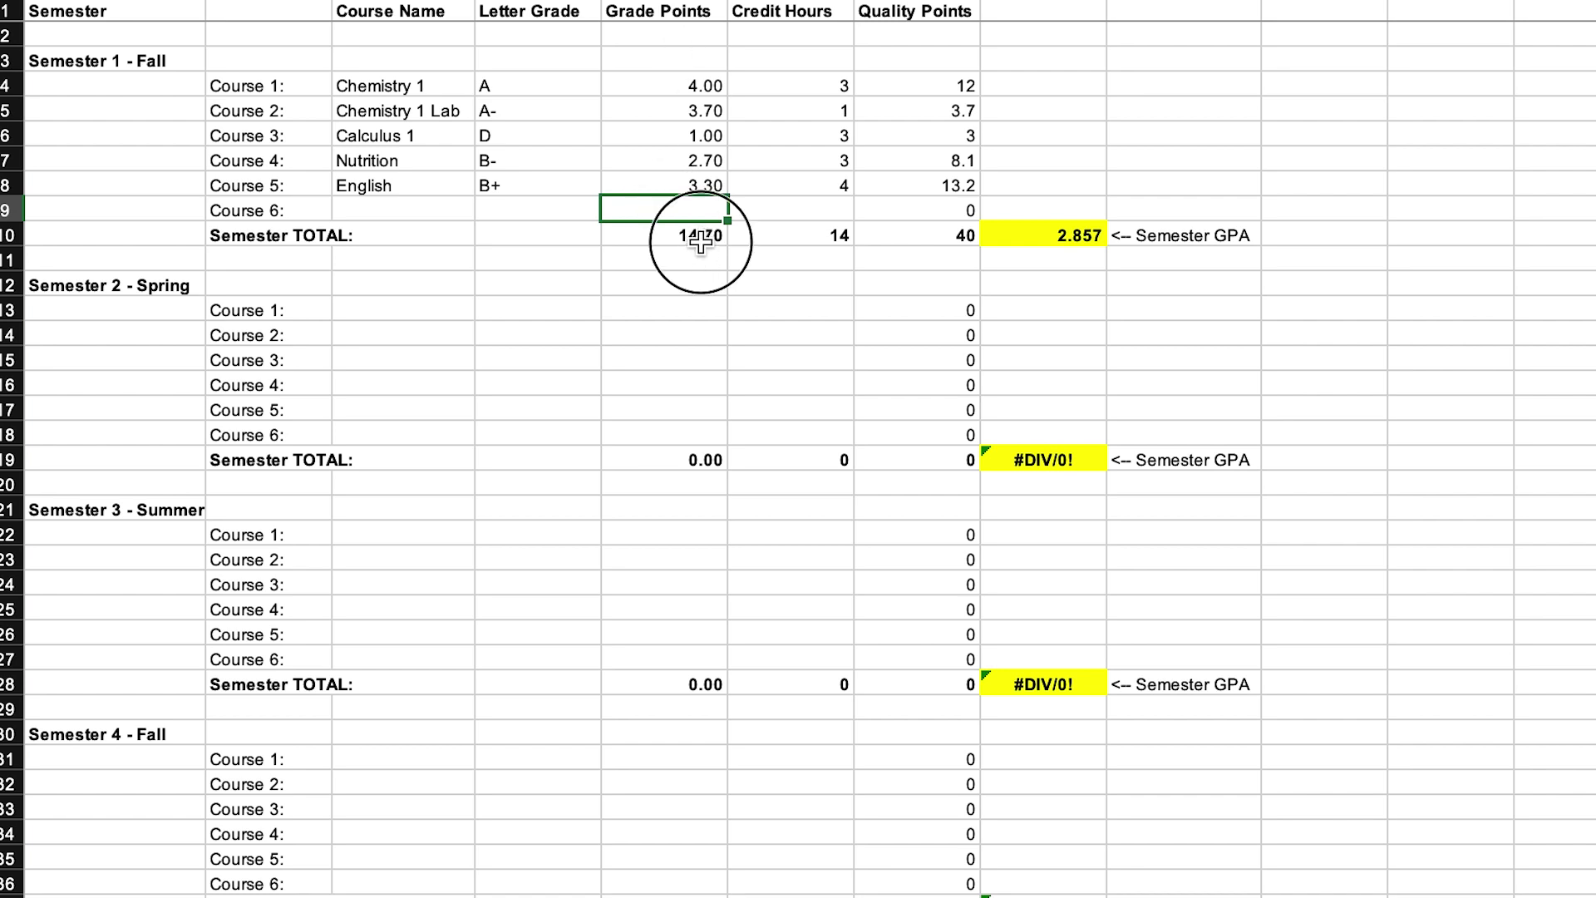
pyautogui.click(830, 247)
pyautogui.click(935, 243)
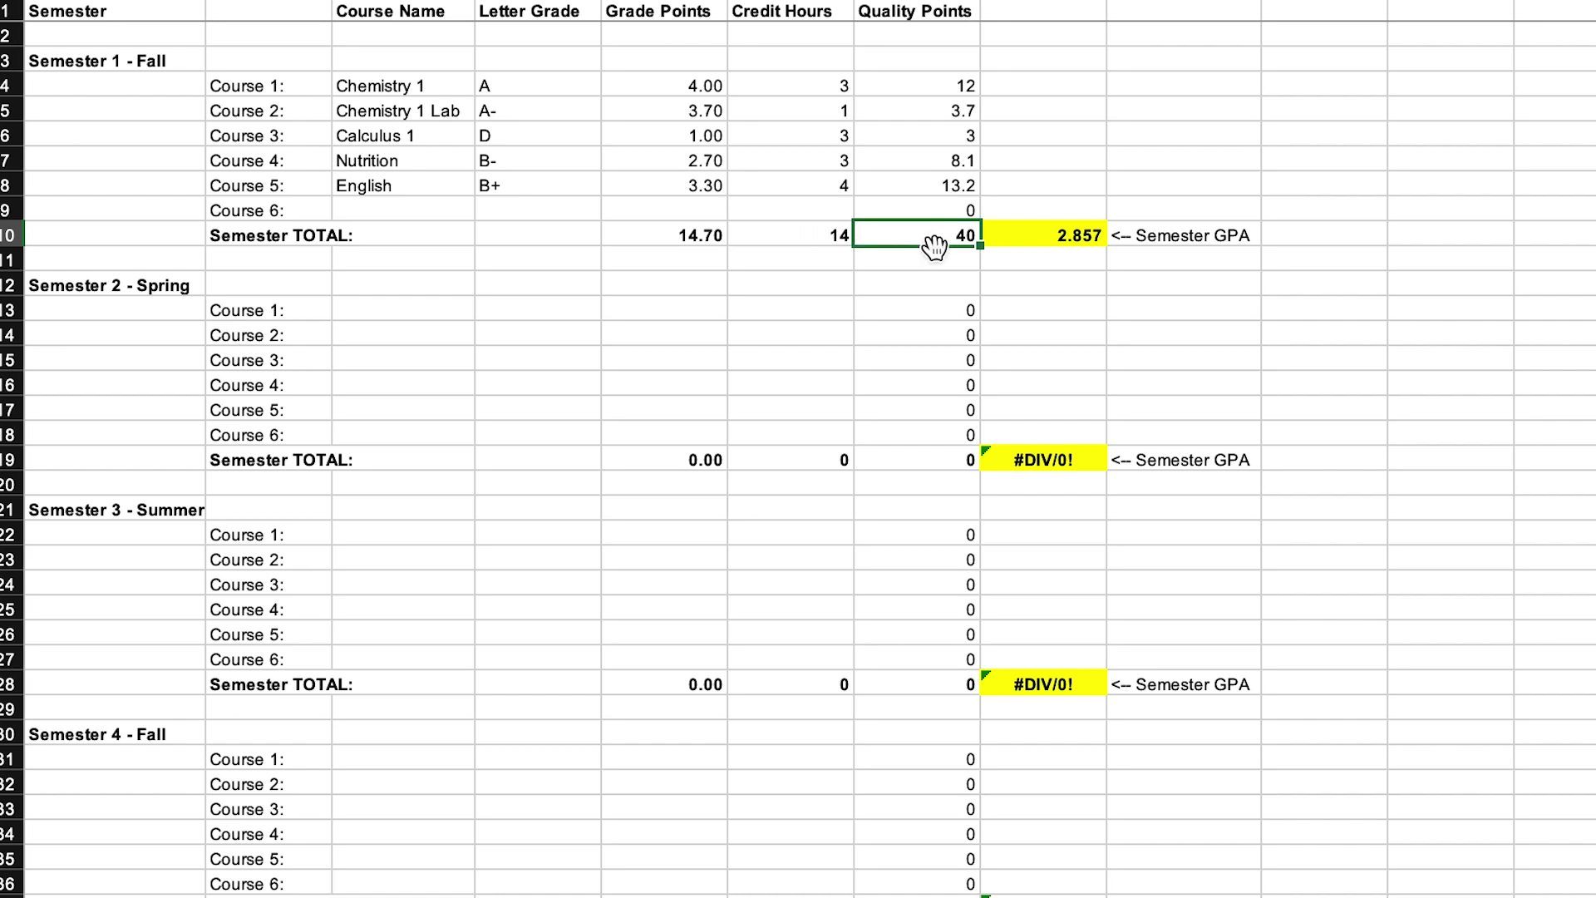
pyautogui.click(840, 84)
pyautogui.click(937, 81)
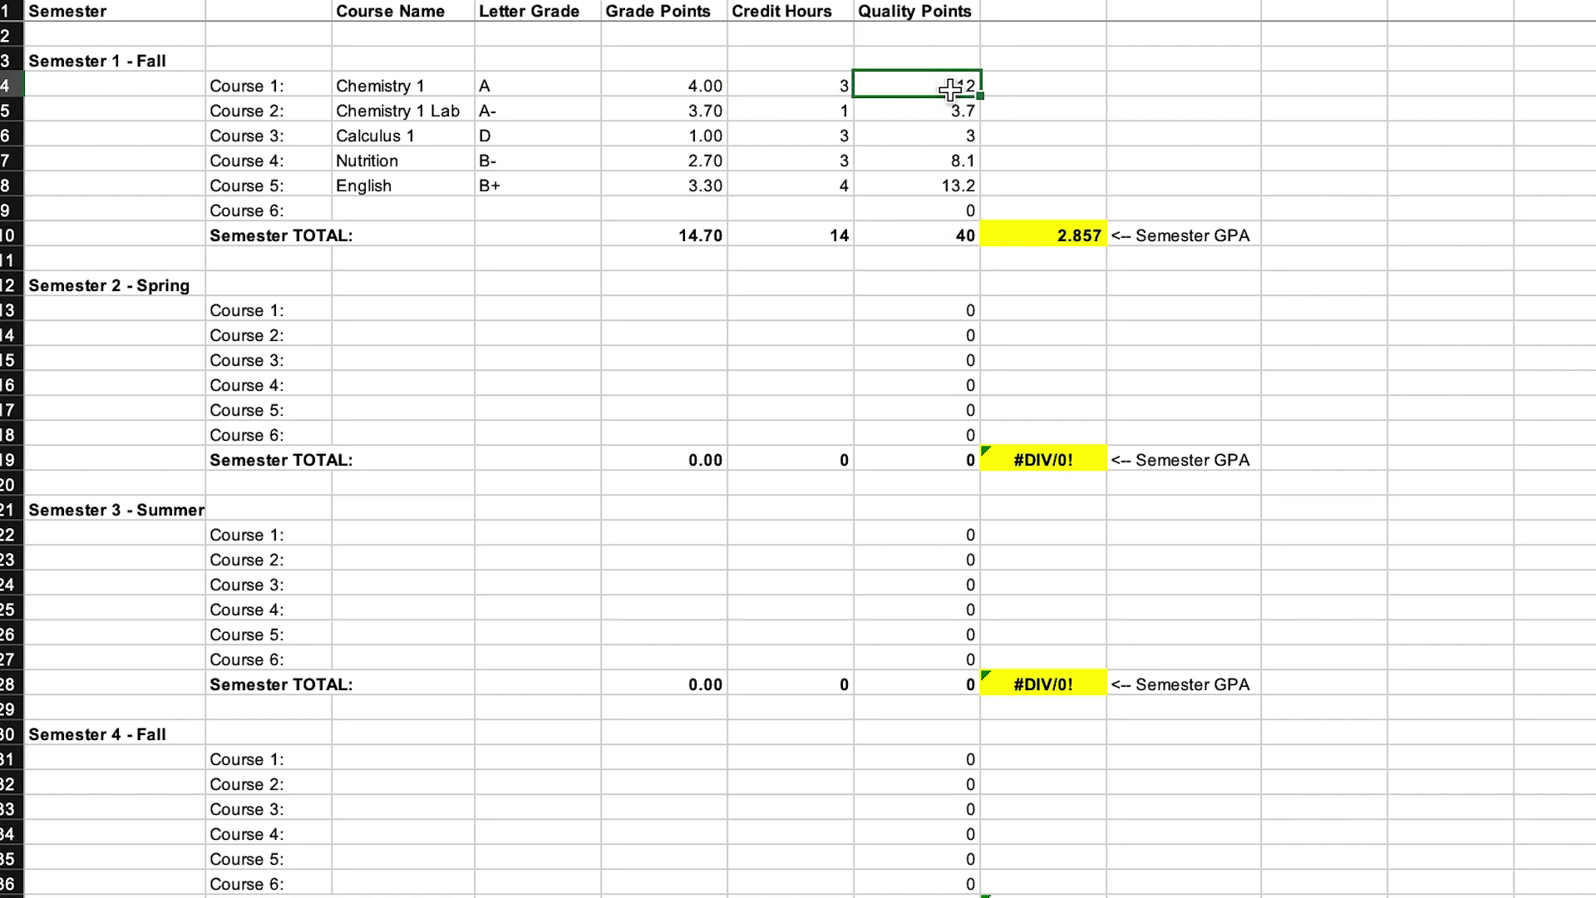
pyautogui.click(680, 88)
pyautogui.click(800, 86)
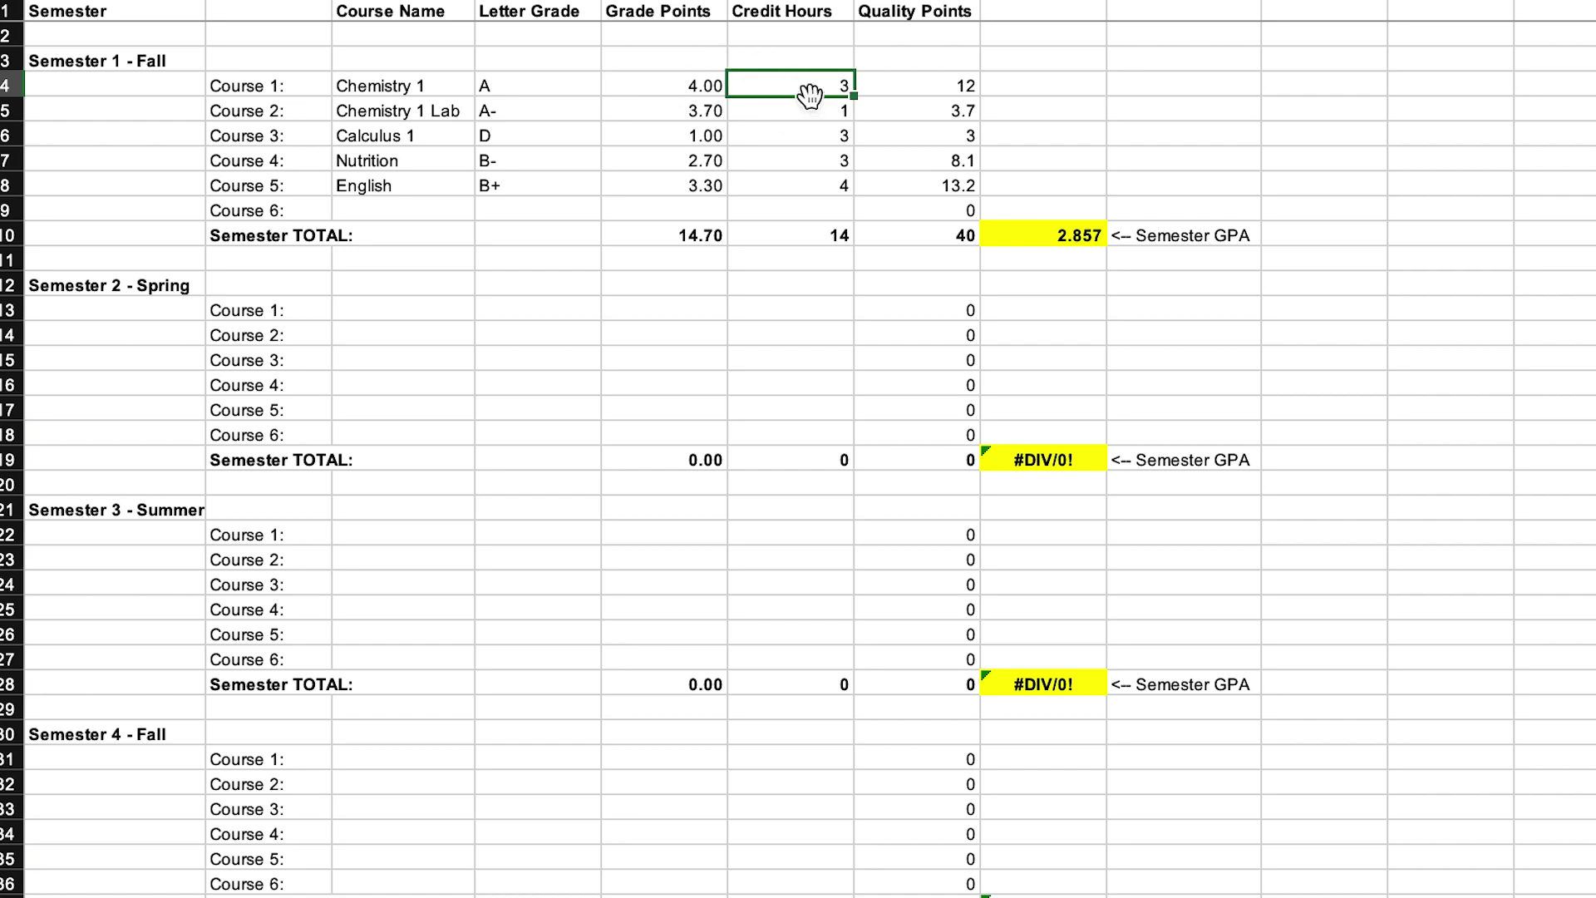
pyautogui.click(935, 107)
pyautogui.moveTo(956, 248); pyautogui.dragTo(755, 223)
pyautogui.click(1079, 243)
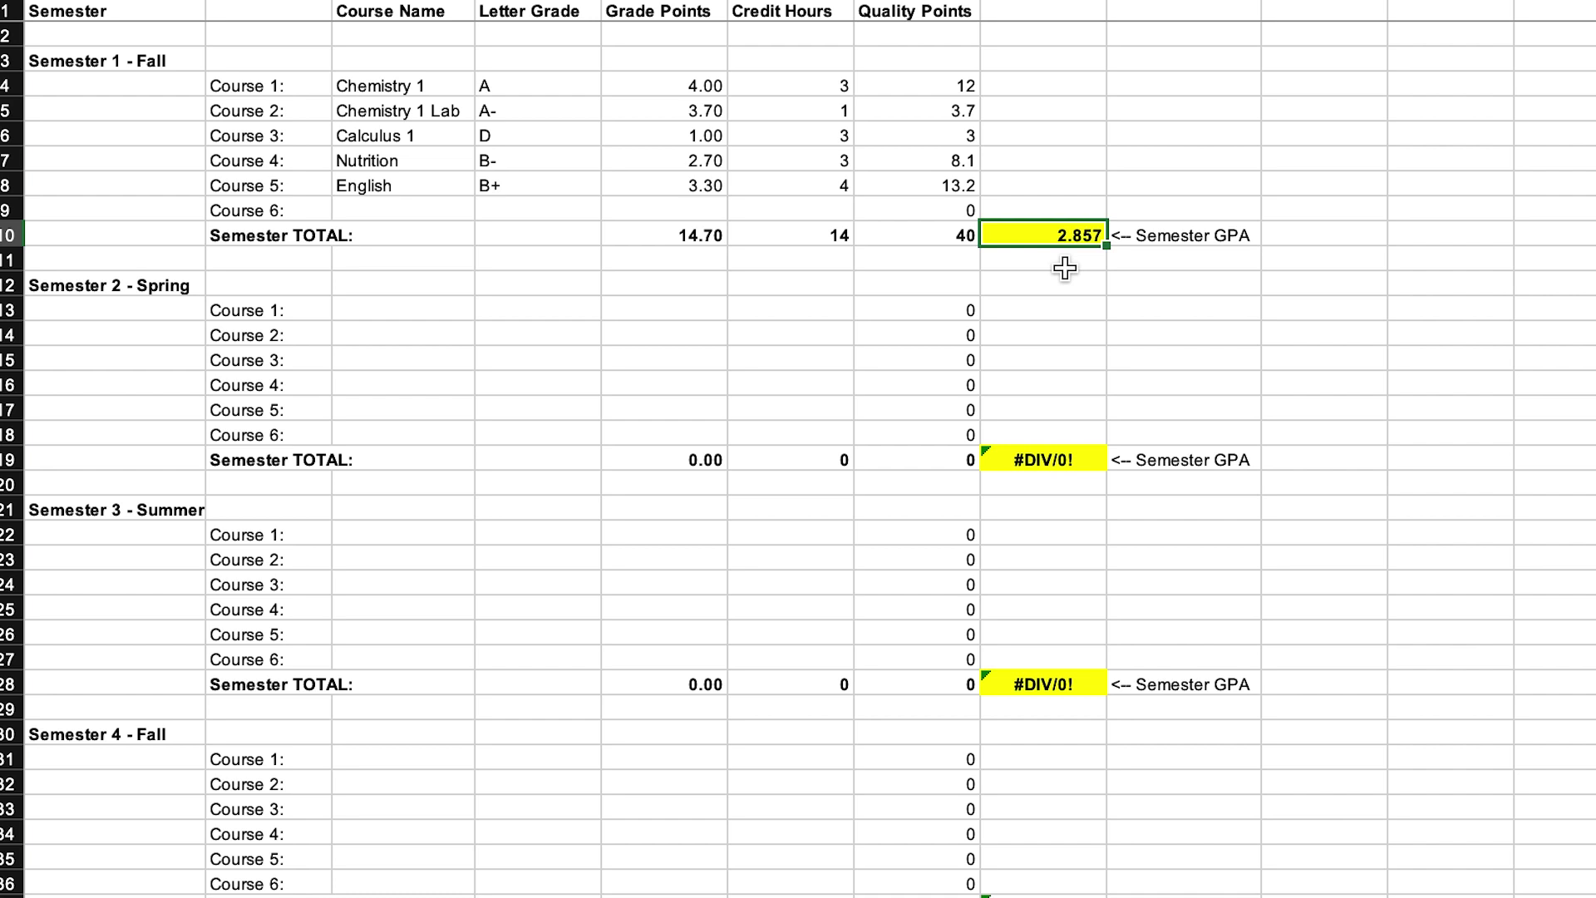
pyautogui.click(950, 236)
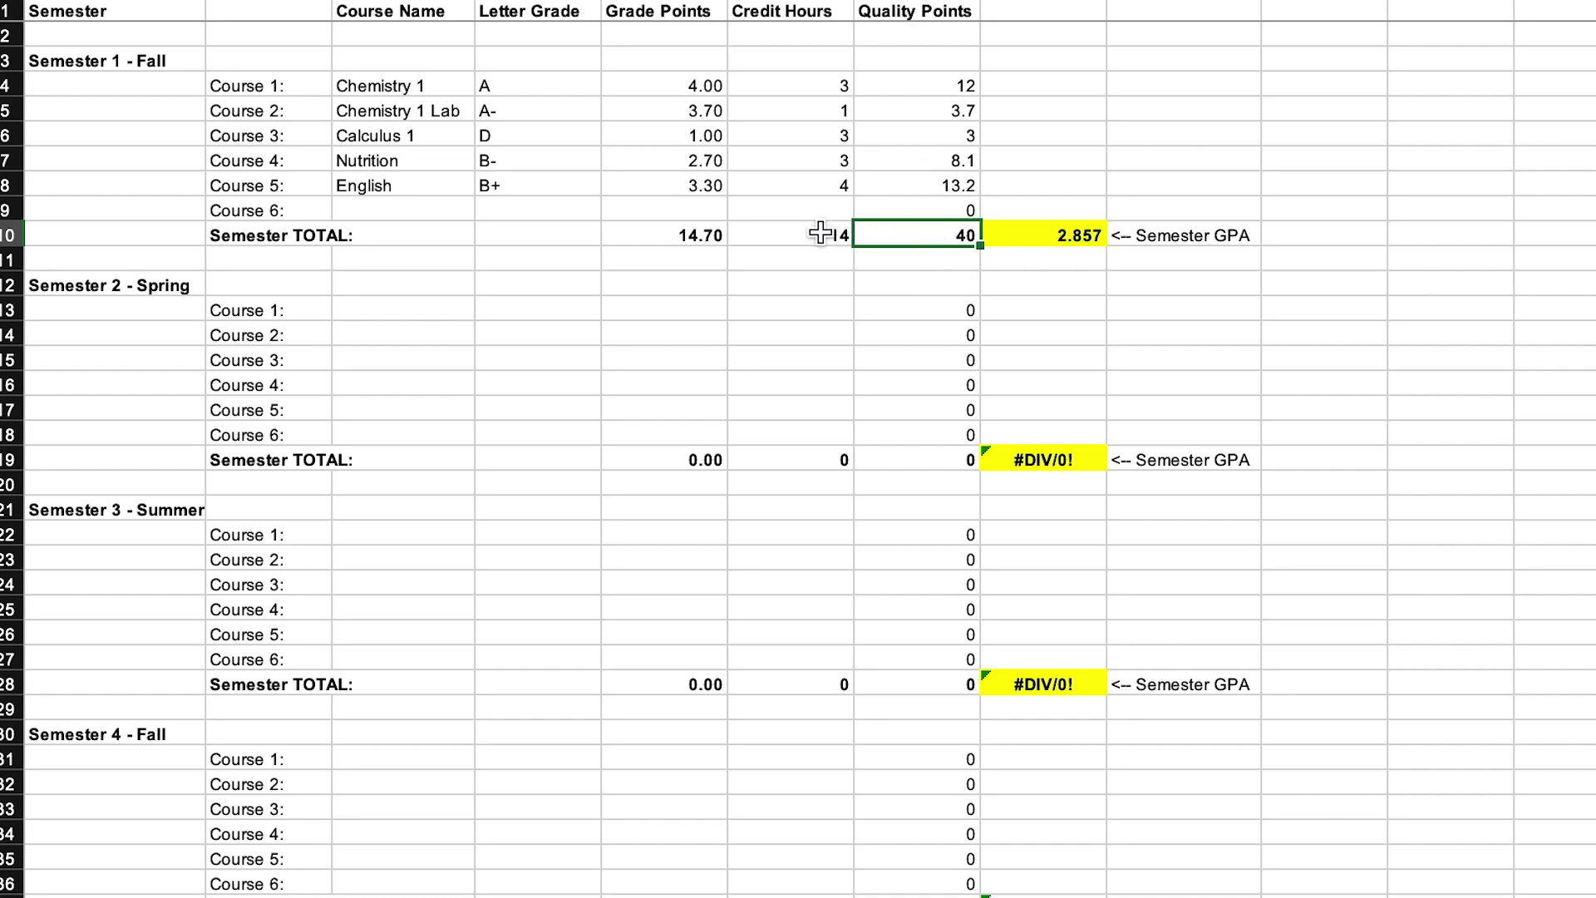
pyautogui.click(821, 237)
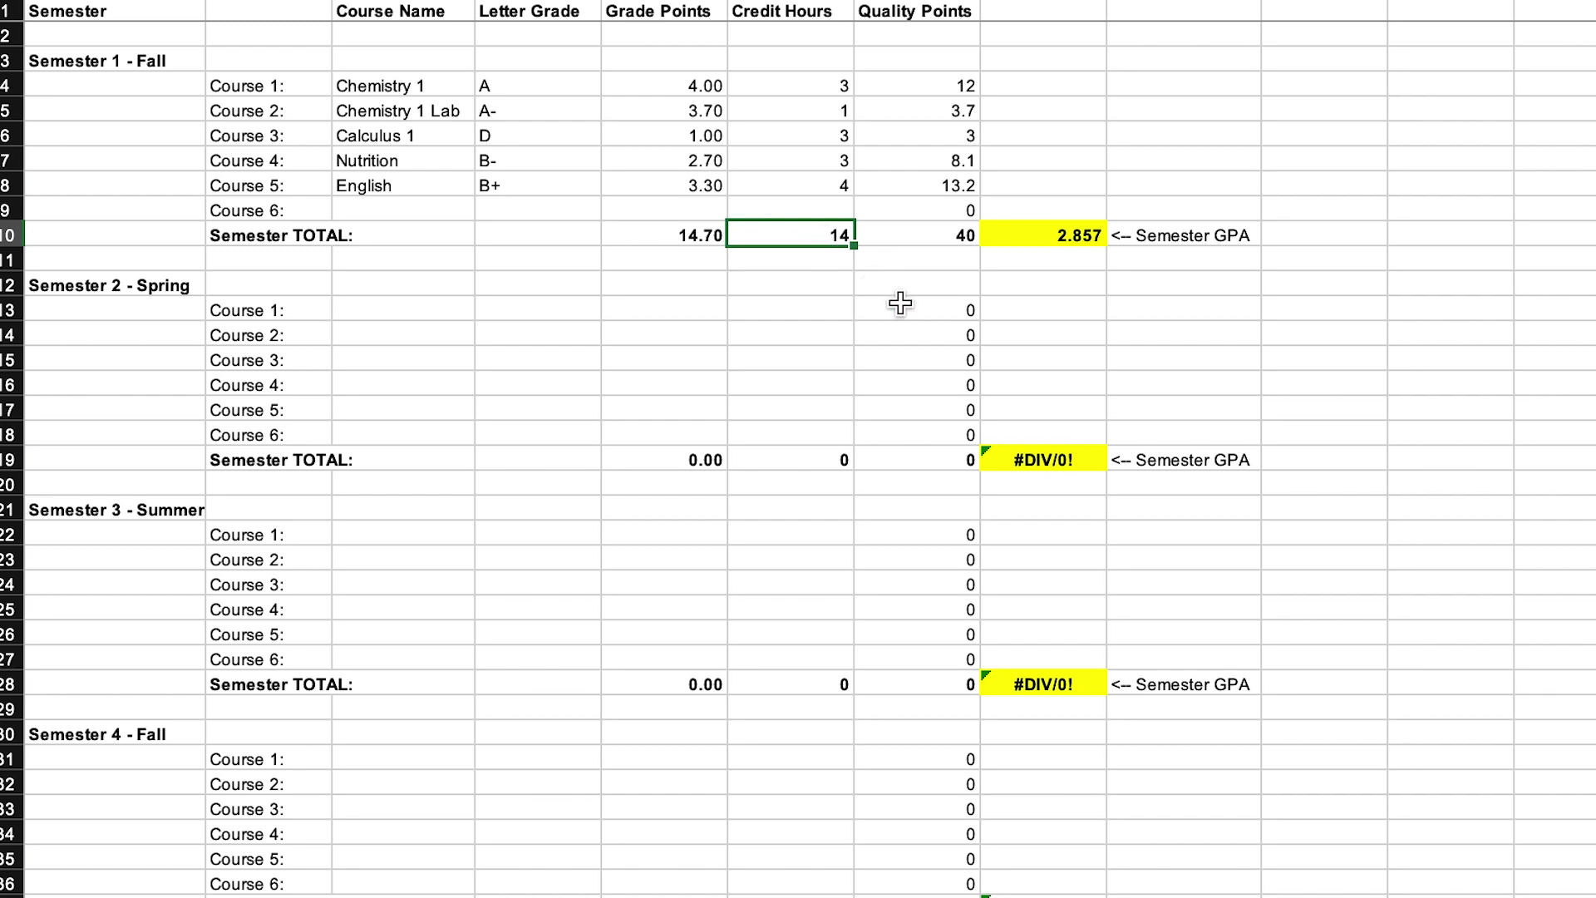
pyautogui.click(920, 237)
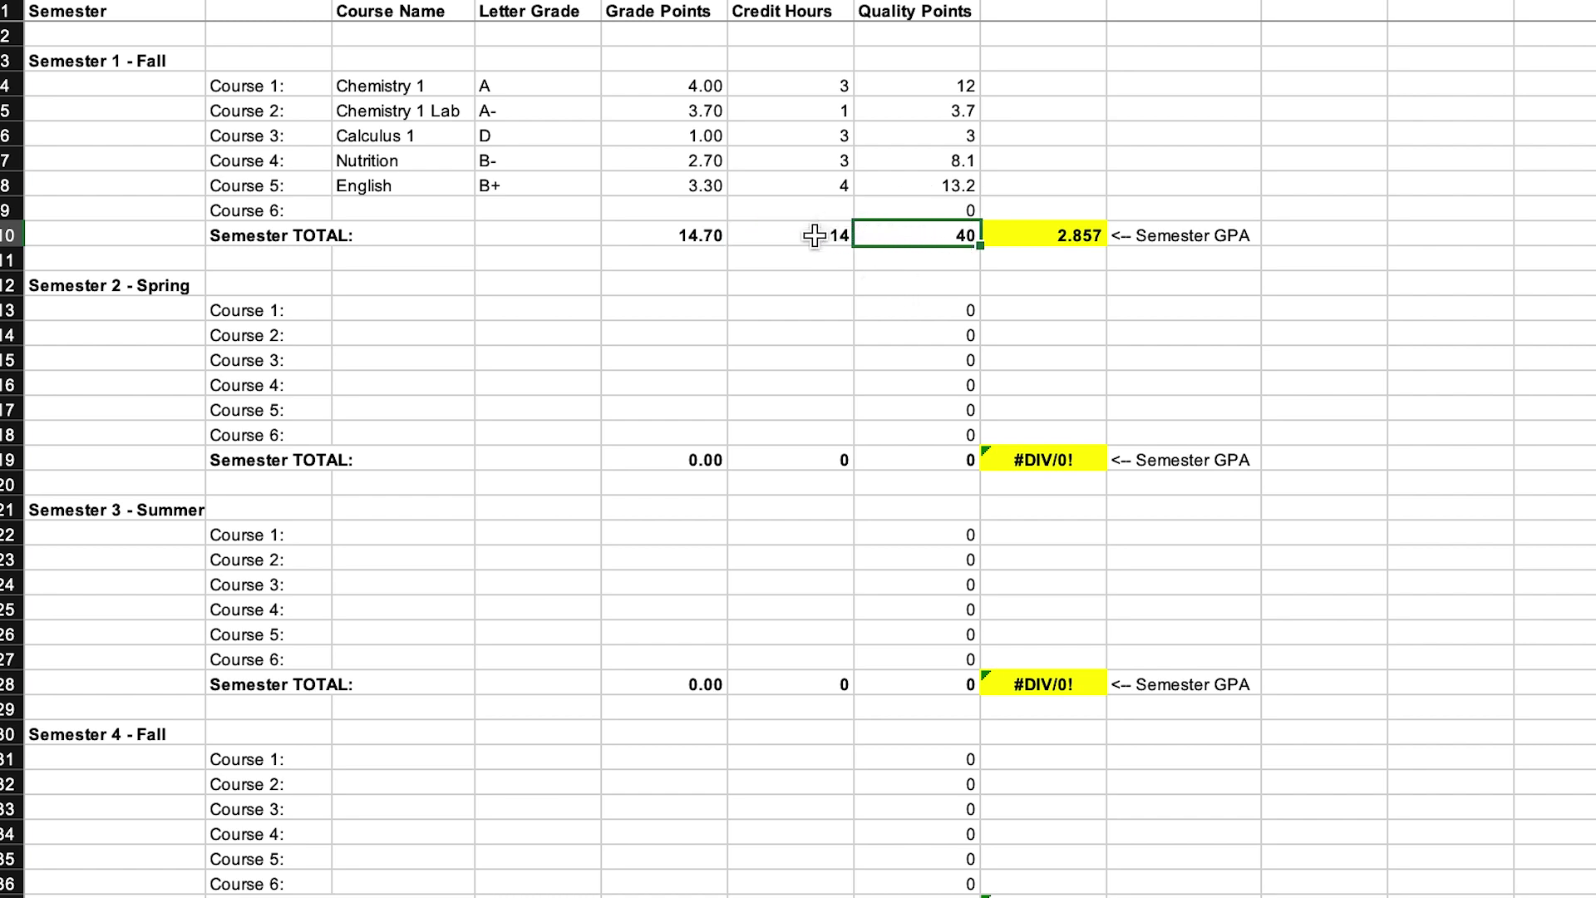
pyautogui.click(815, 237)
pyautogui.click(1089, 235)
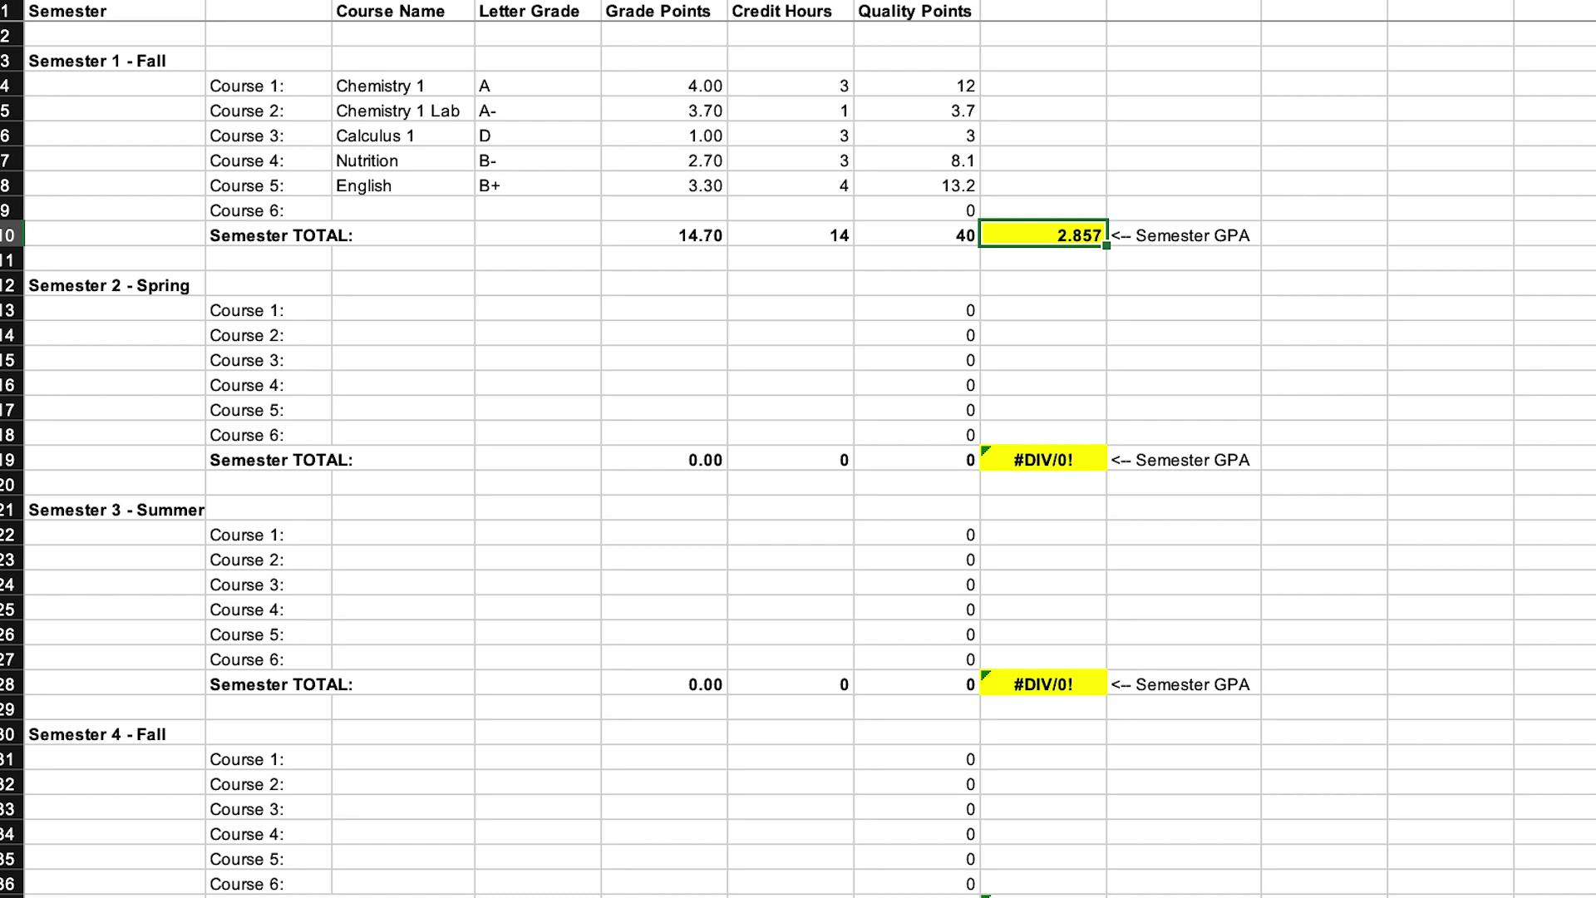
# Step: Enter Chemistry 2, Chemistry 2 lab, Calculus 2, Greek philosophy and Writing course from C13 down
pyautogui.click(402, 319)
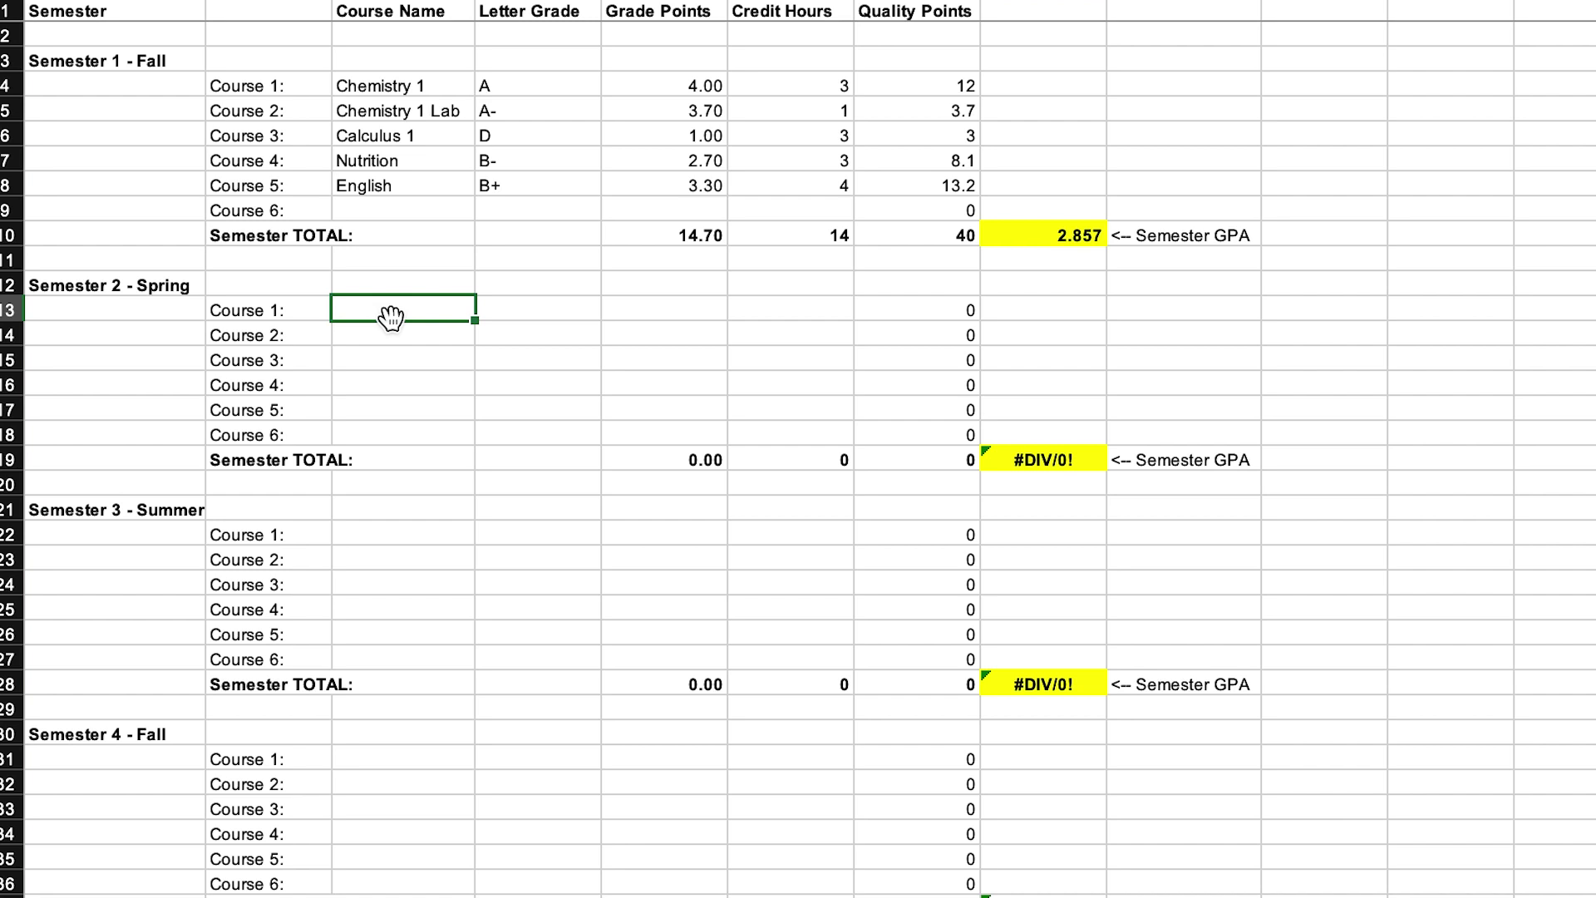
pyautogui.write('Chemistry 2')
pyautogui.press('Return')
pyautogui.write('Chemistry 2 lab')
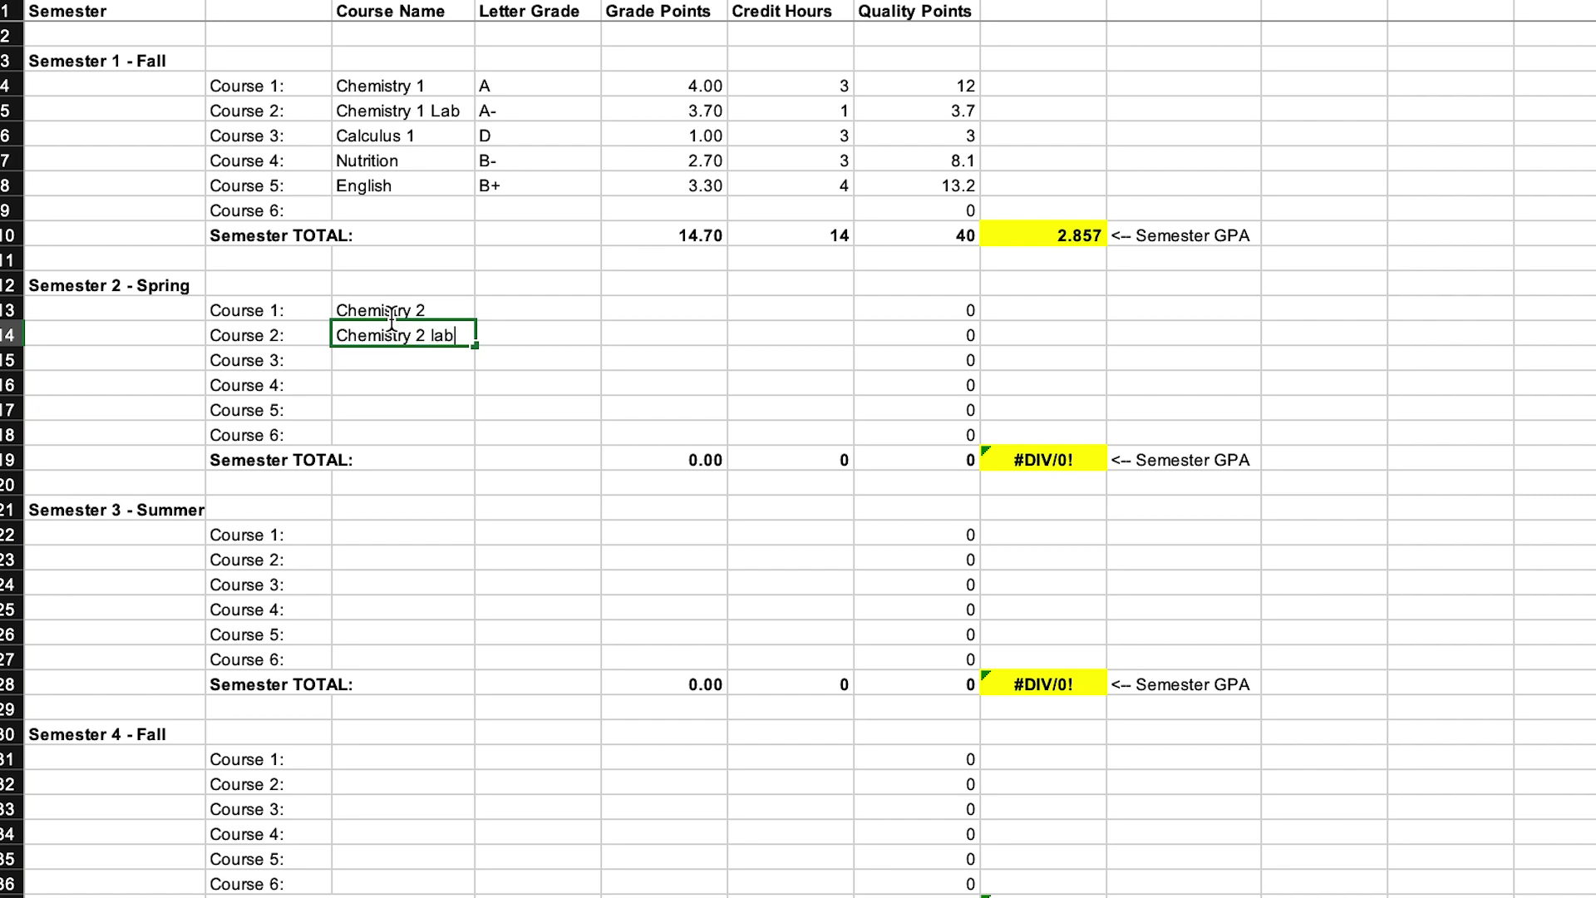
pyautogui.press('Return')
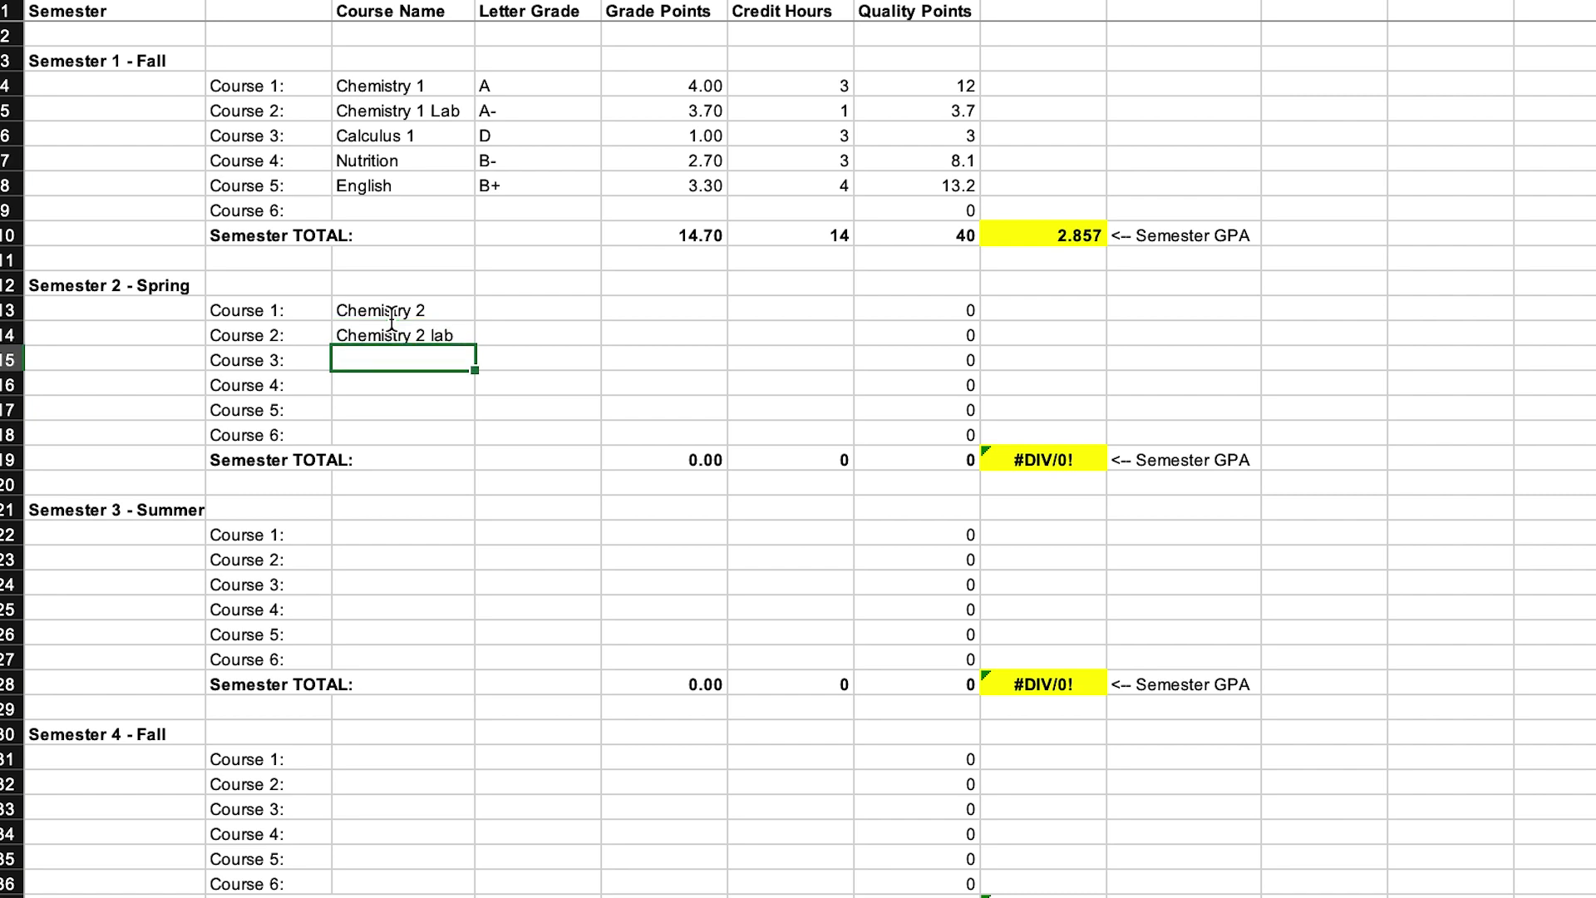
pyautogui.write('Calculus 2')
pyautogui.press('Return')
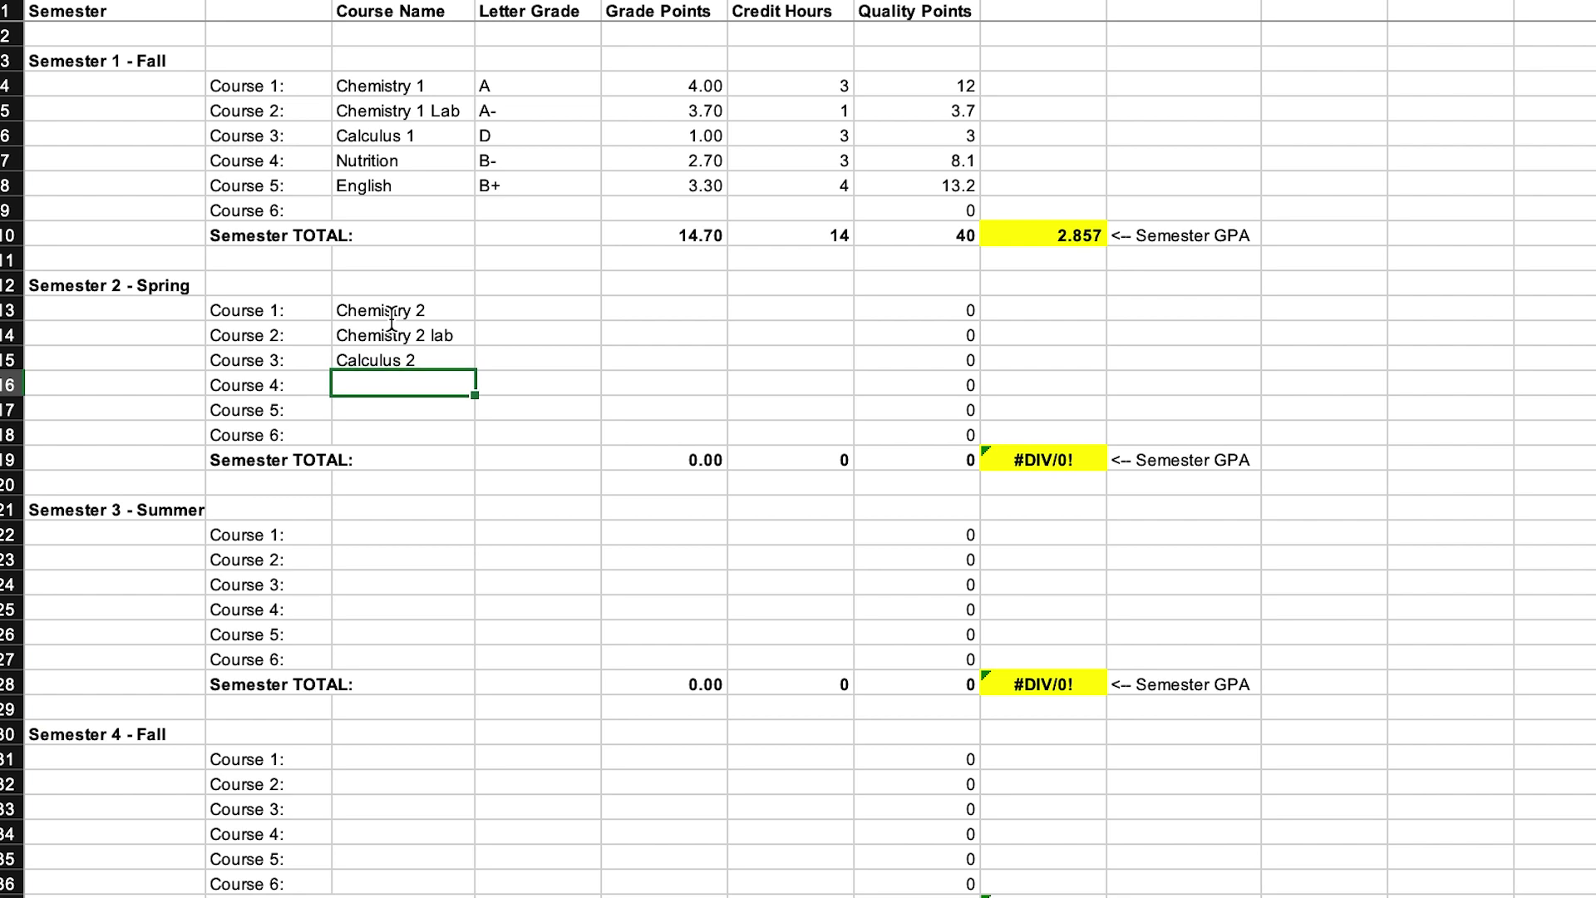
pyautogui.write('Greek philosophy')
pyautogui.press('Return')
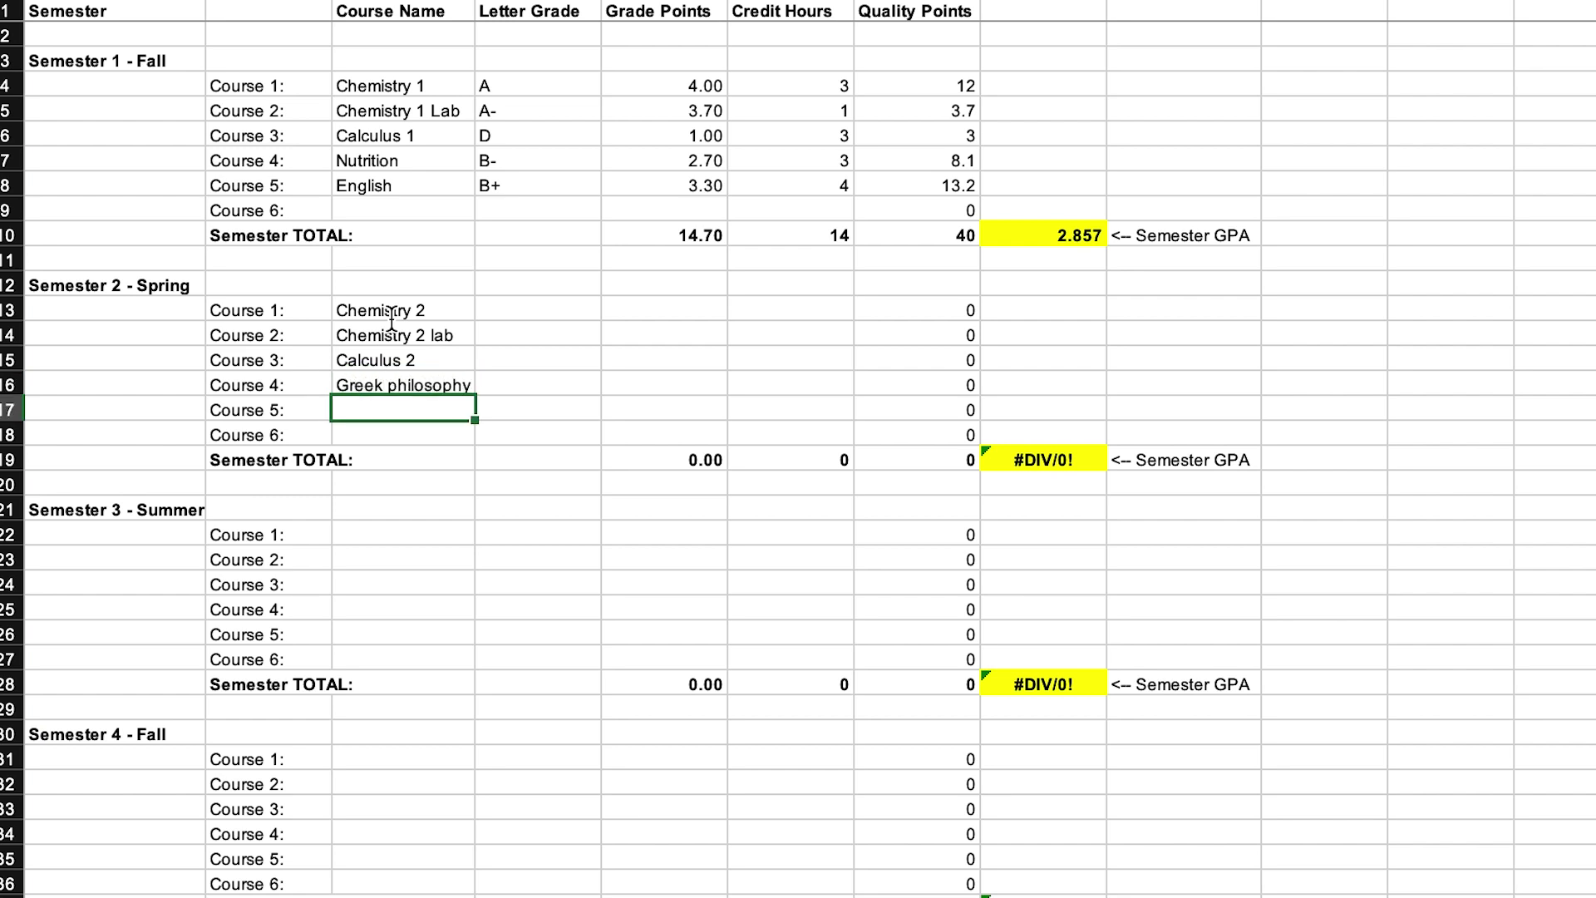
pyautogui.write('Writing course')
pyautogui.press('Return')
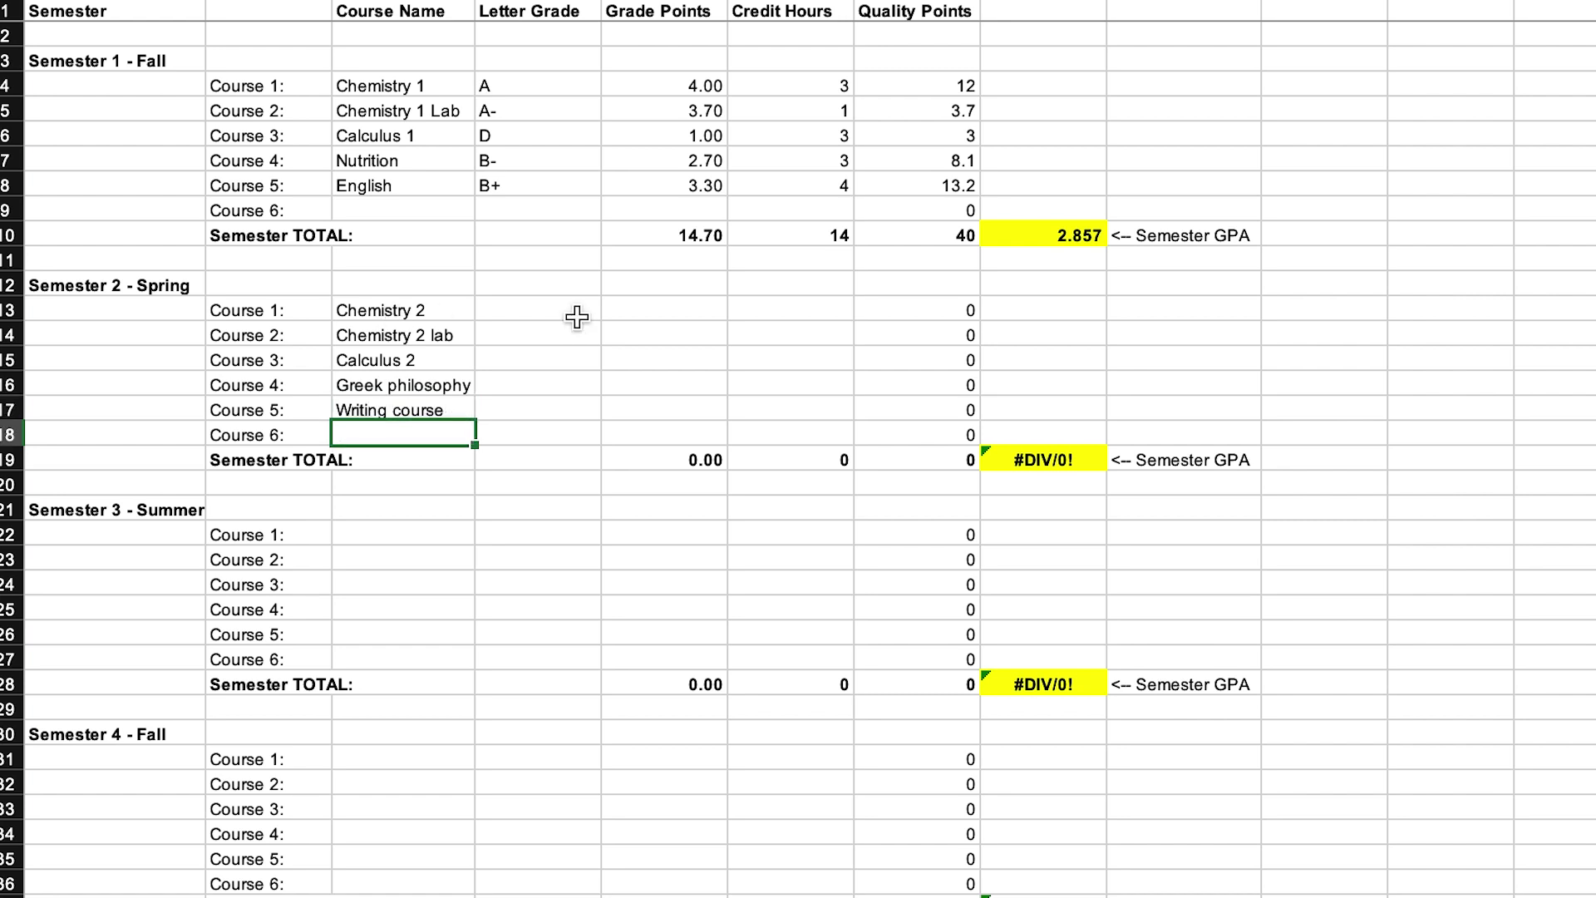
pyautogui.click(572, 314)
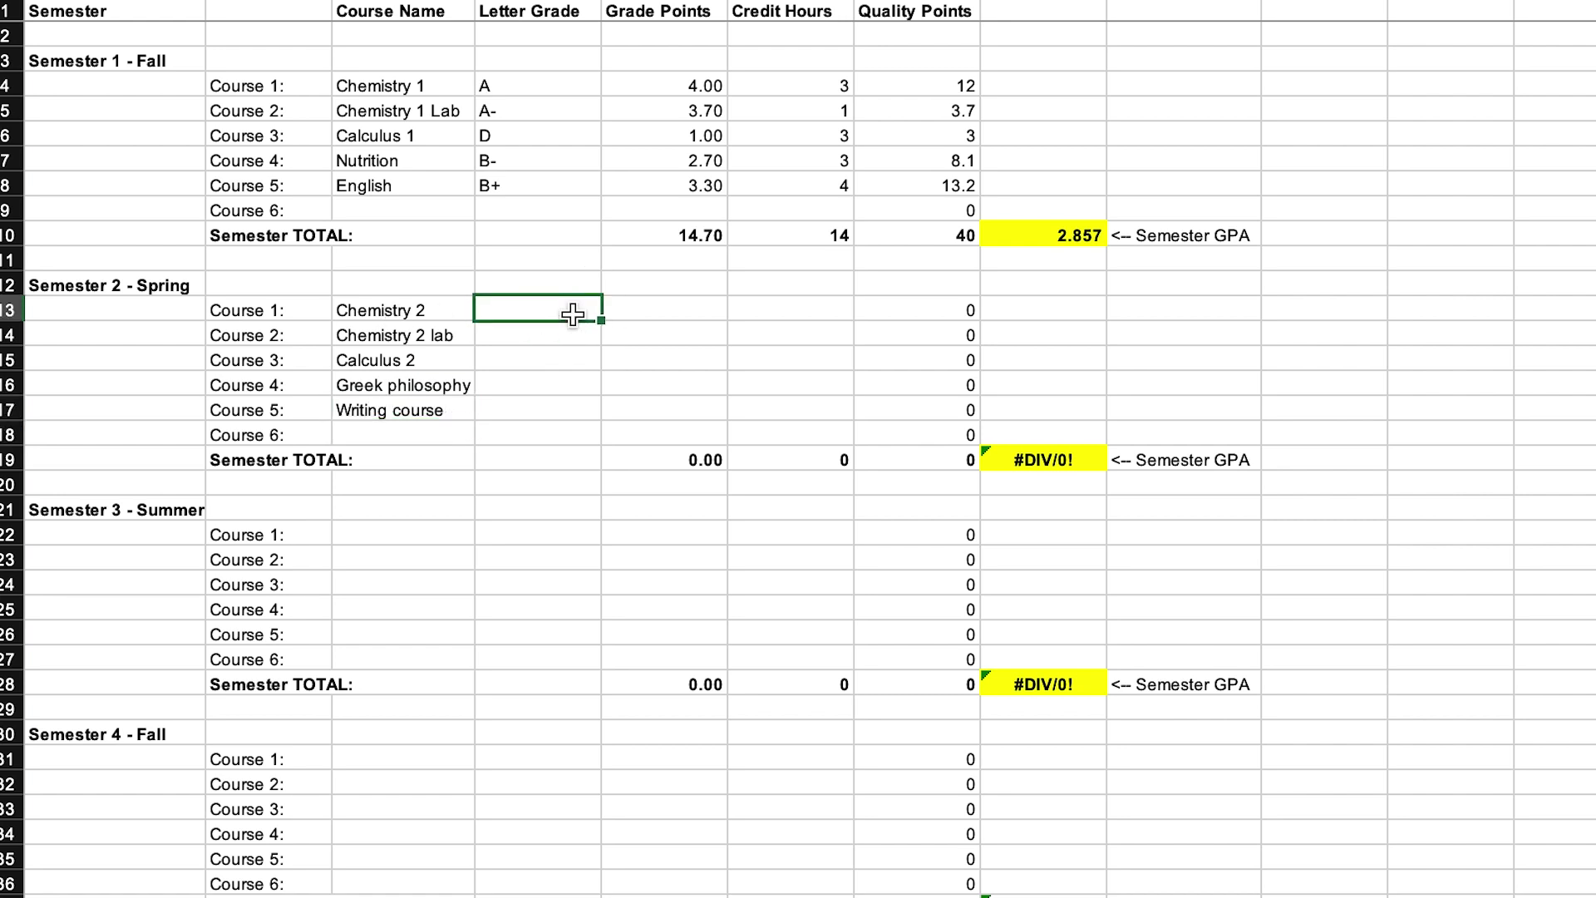
# Step: Enter letter grades A-, B-, B+, P and F down D13:D17
pyautogui.write('A-')
pyautogui.press('Return')
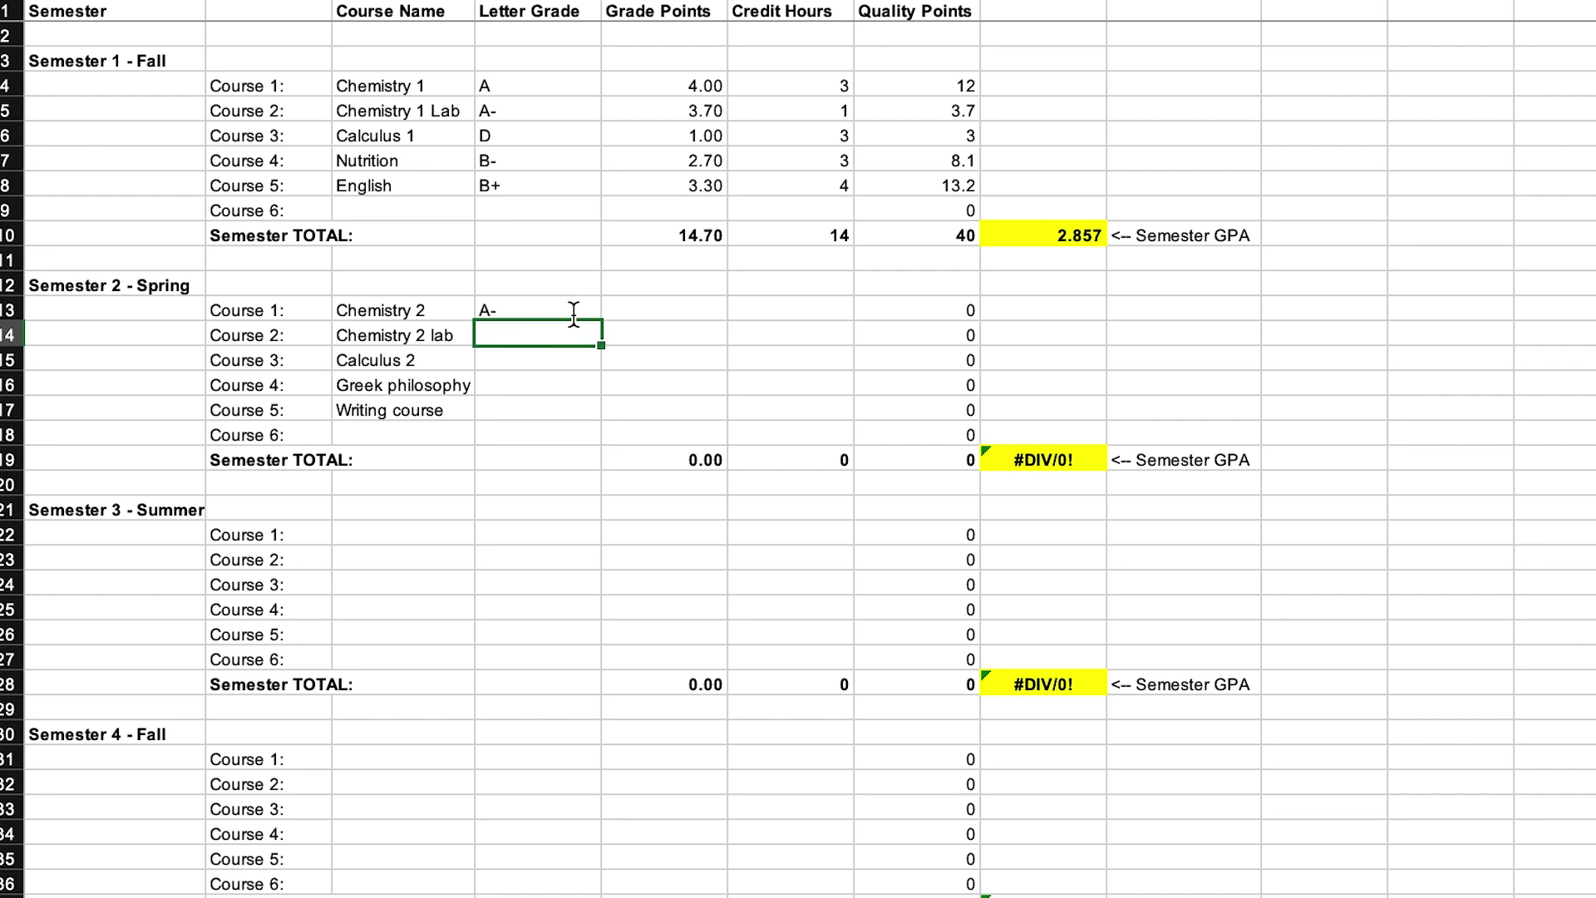
pyautogui.write('B-')
pyautogui.press('Return')
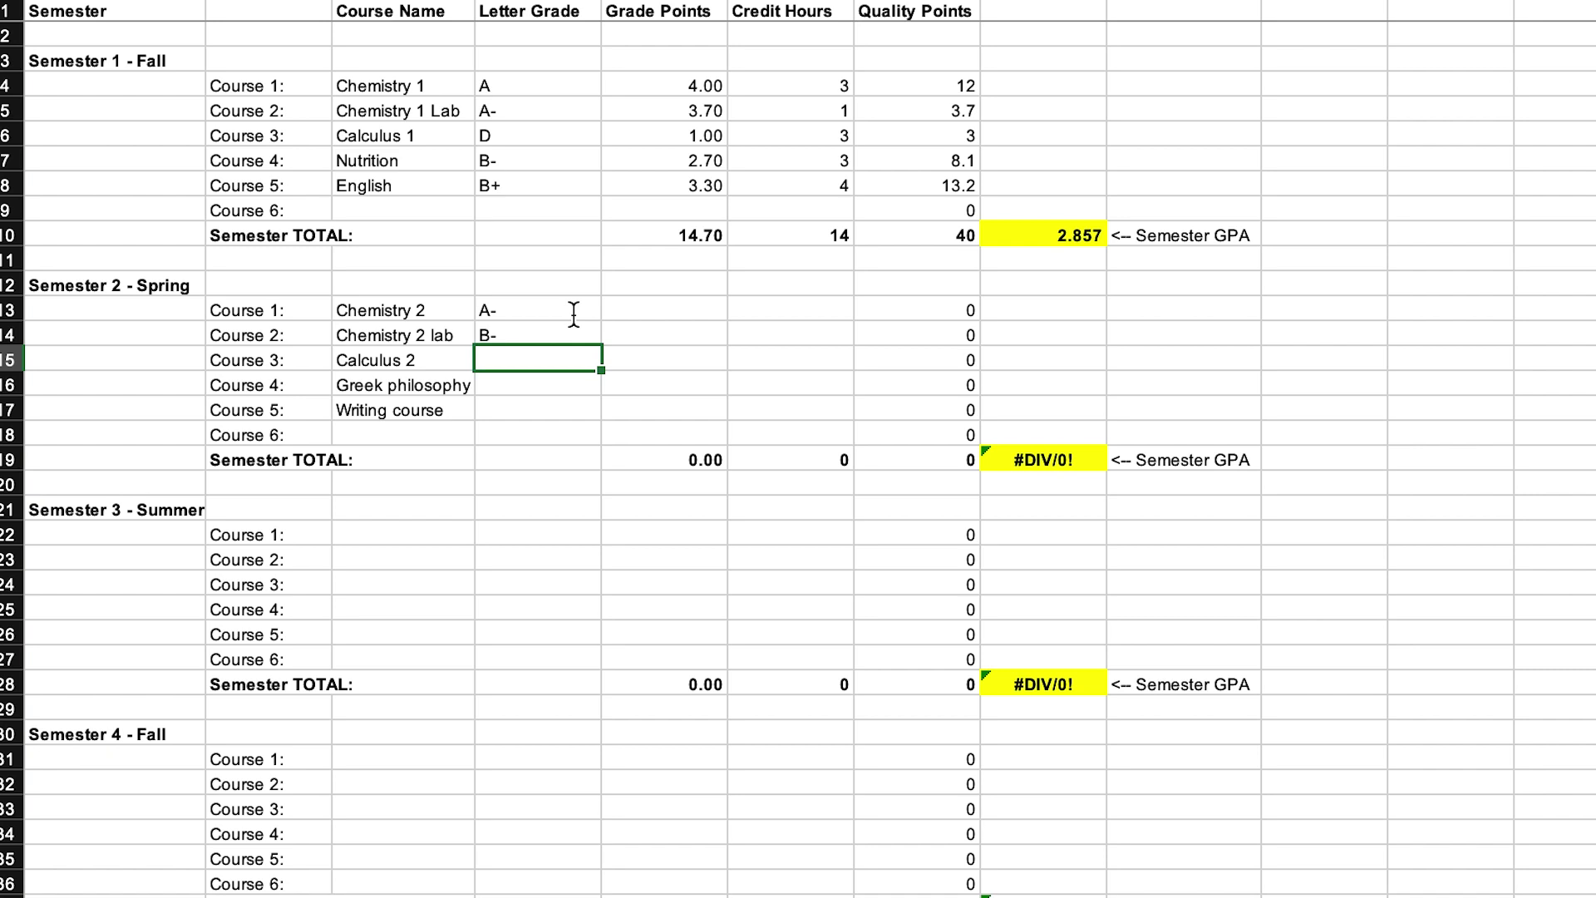
pyautogui.write('B+')
pyautogui.press('Return')
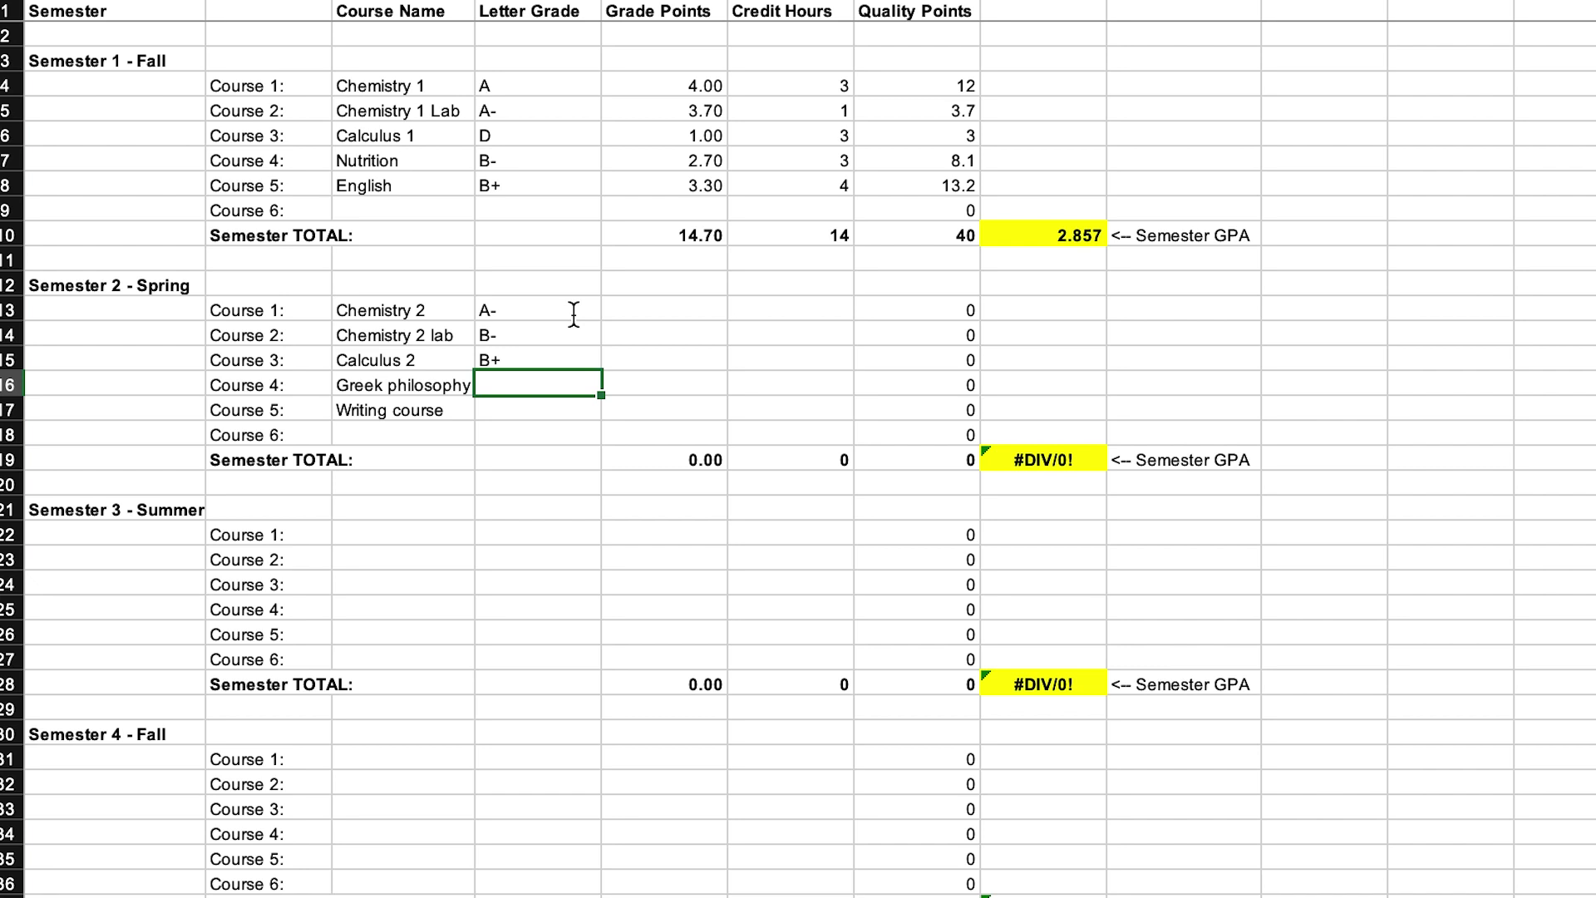
pyautogui.write('P')
pyautogui.press('Return')
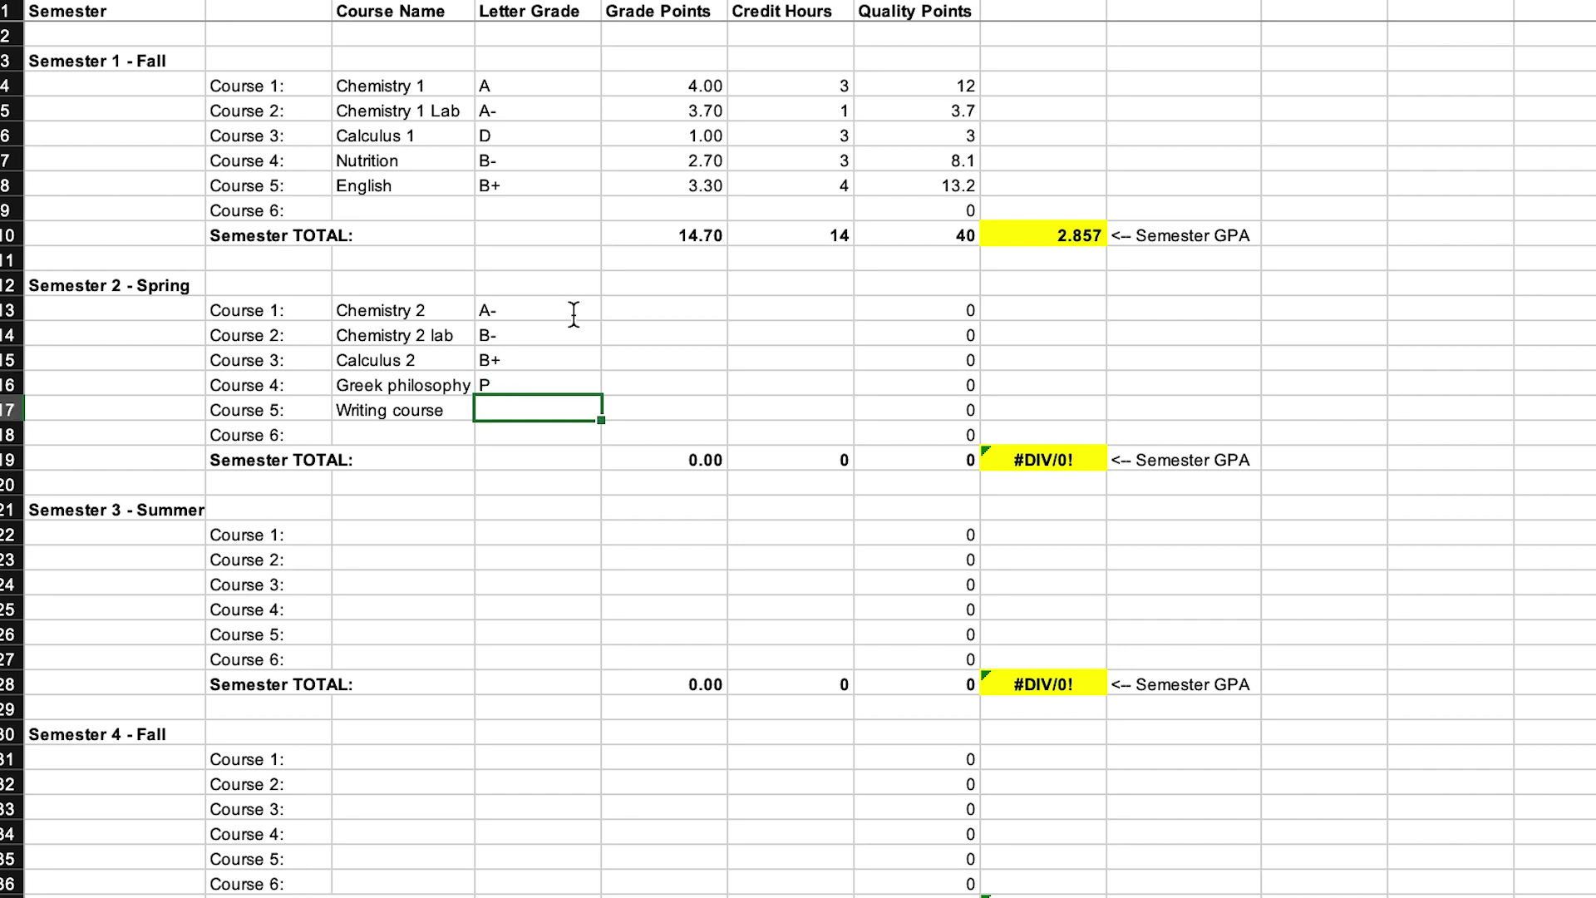
pyautogui.write('F')
pyautogui.press('Return')
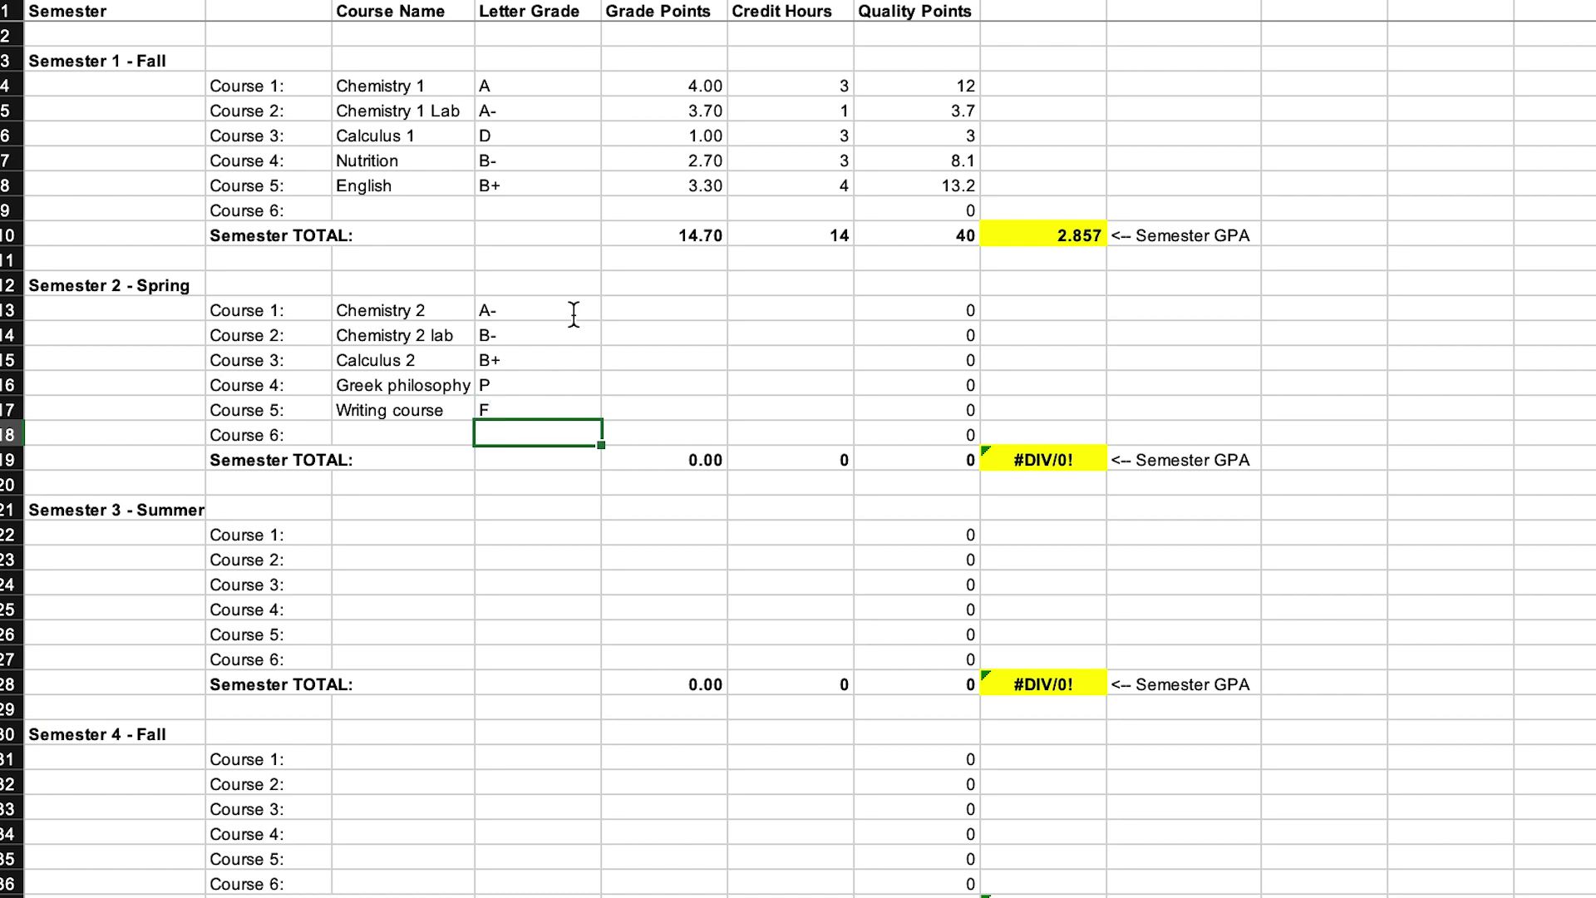
# Step: Enter credit hours 3, 1, 3 and 0 for Chemistry 2, its lab, Calculus 2 and Greek philosophy
pyautogui.click(748, 314)
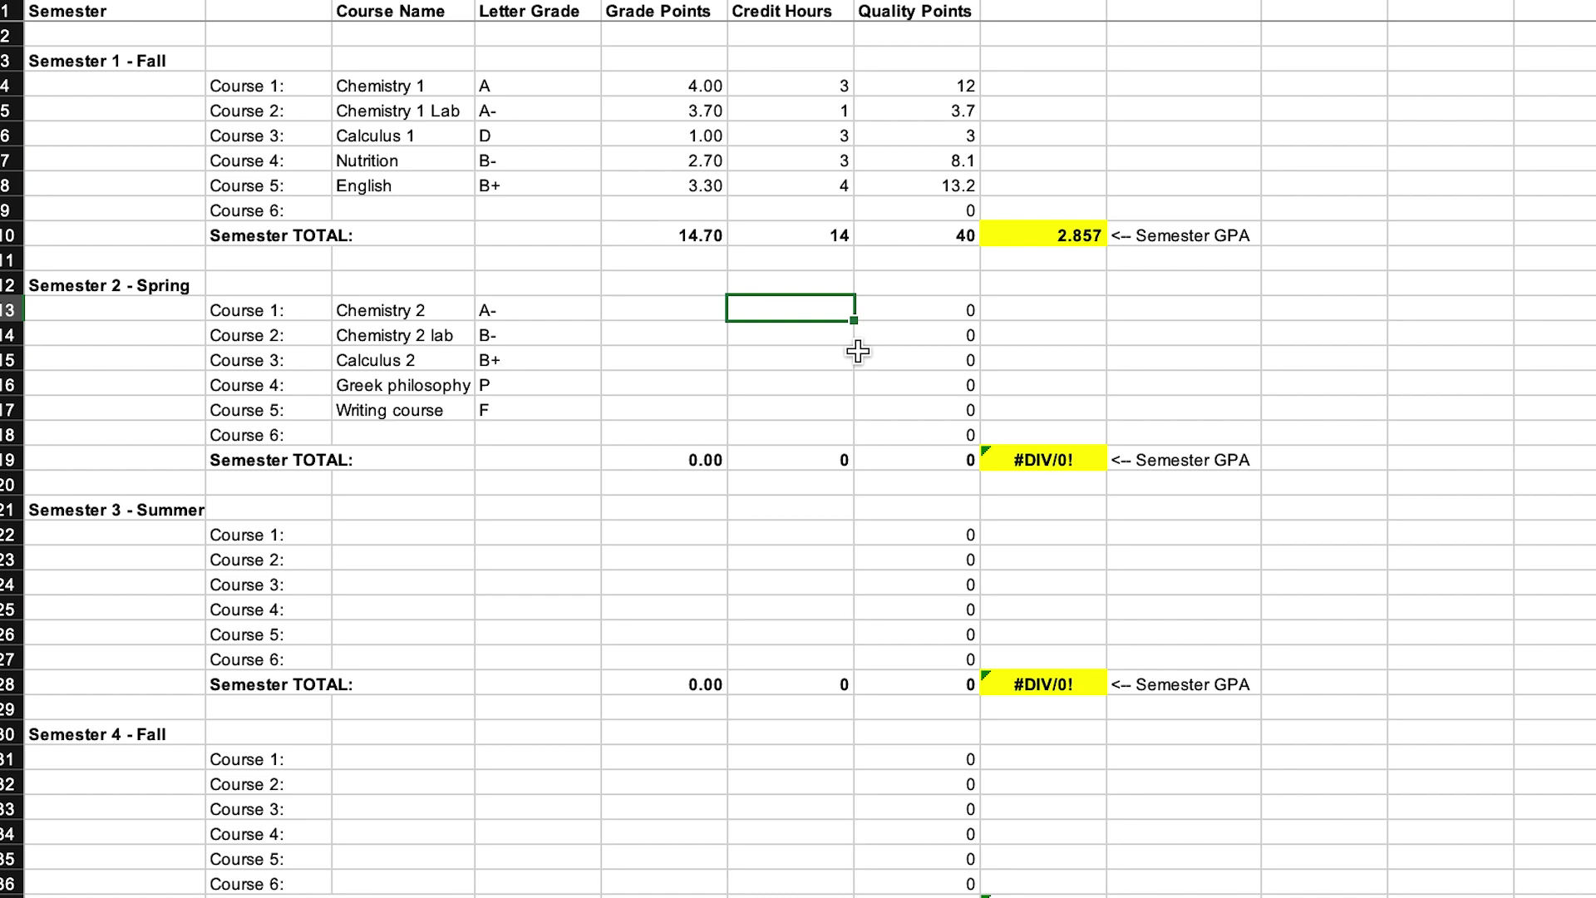
pyautogui.write('3')
pyautogui.press('Return')
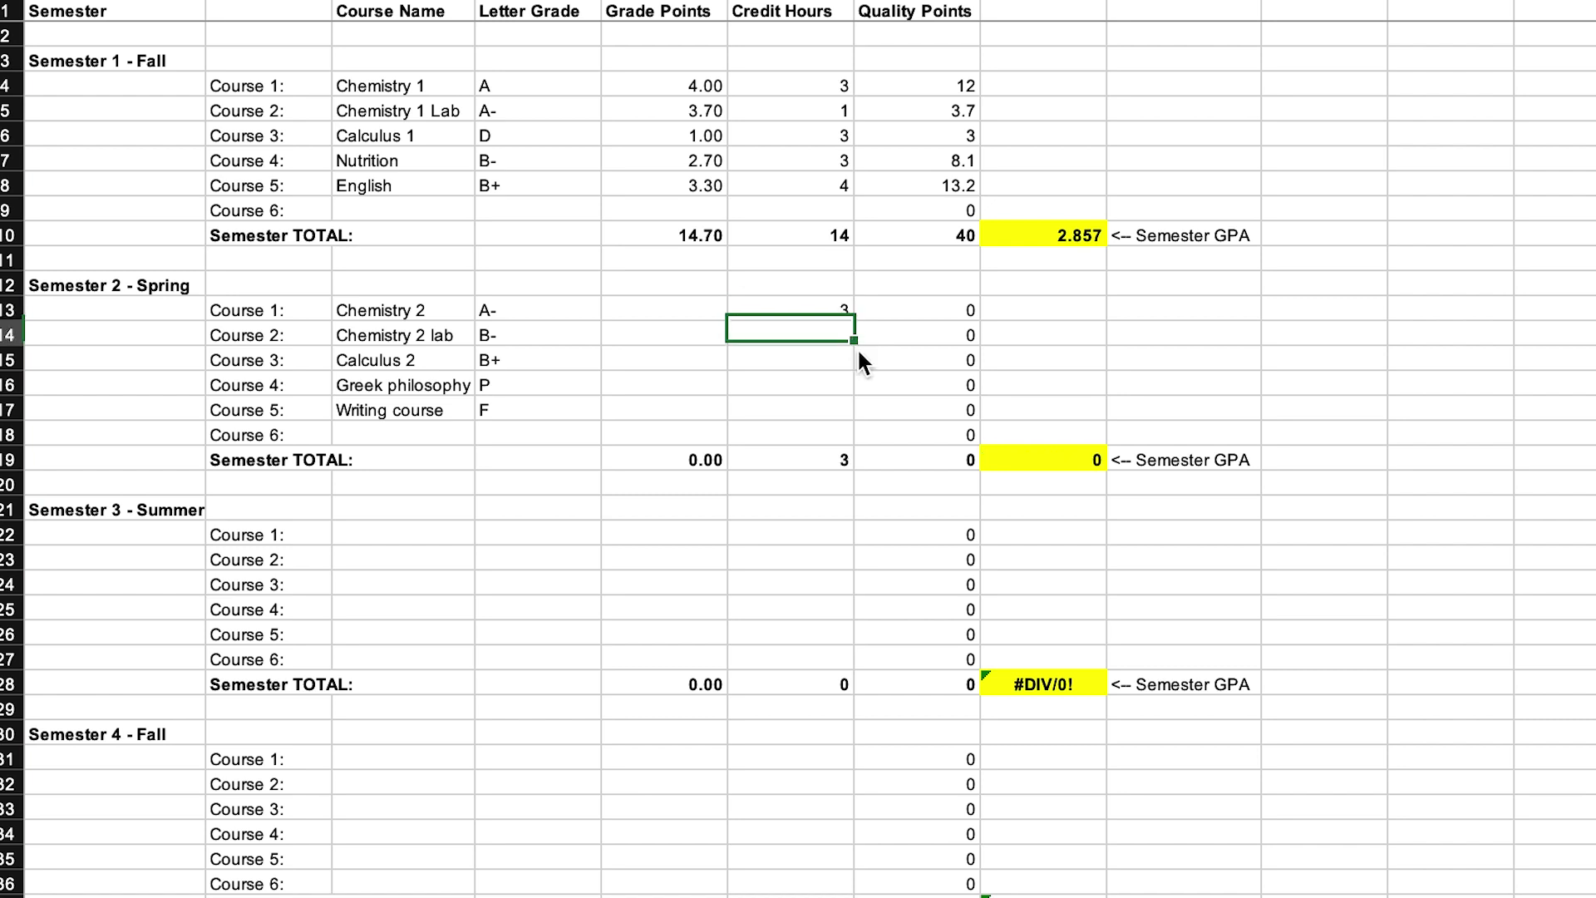
pyautogui.write('1')
pyautogui.press('Return')
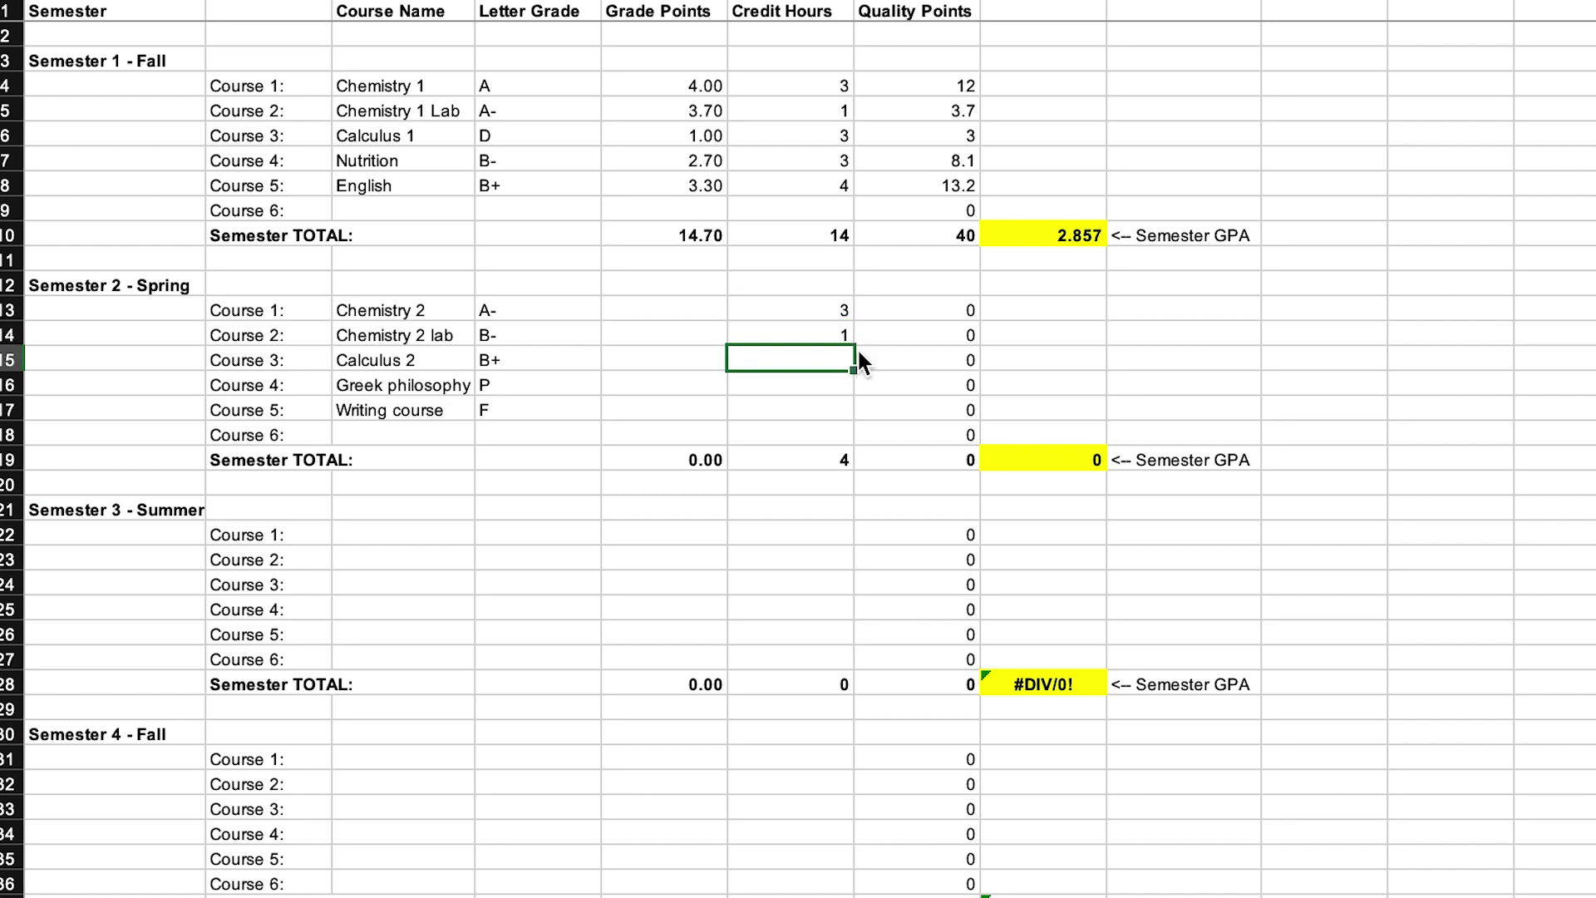
pyautogui.write('3')
pyautogui.press('Return')
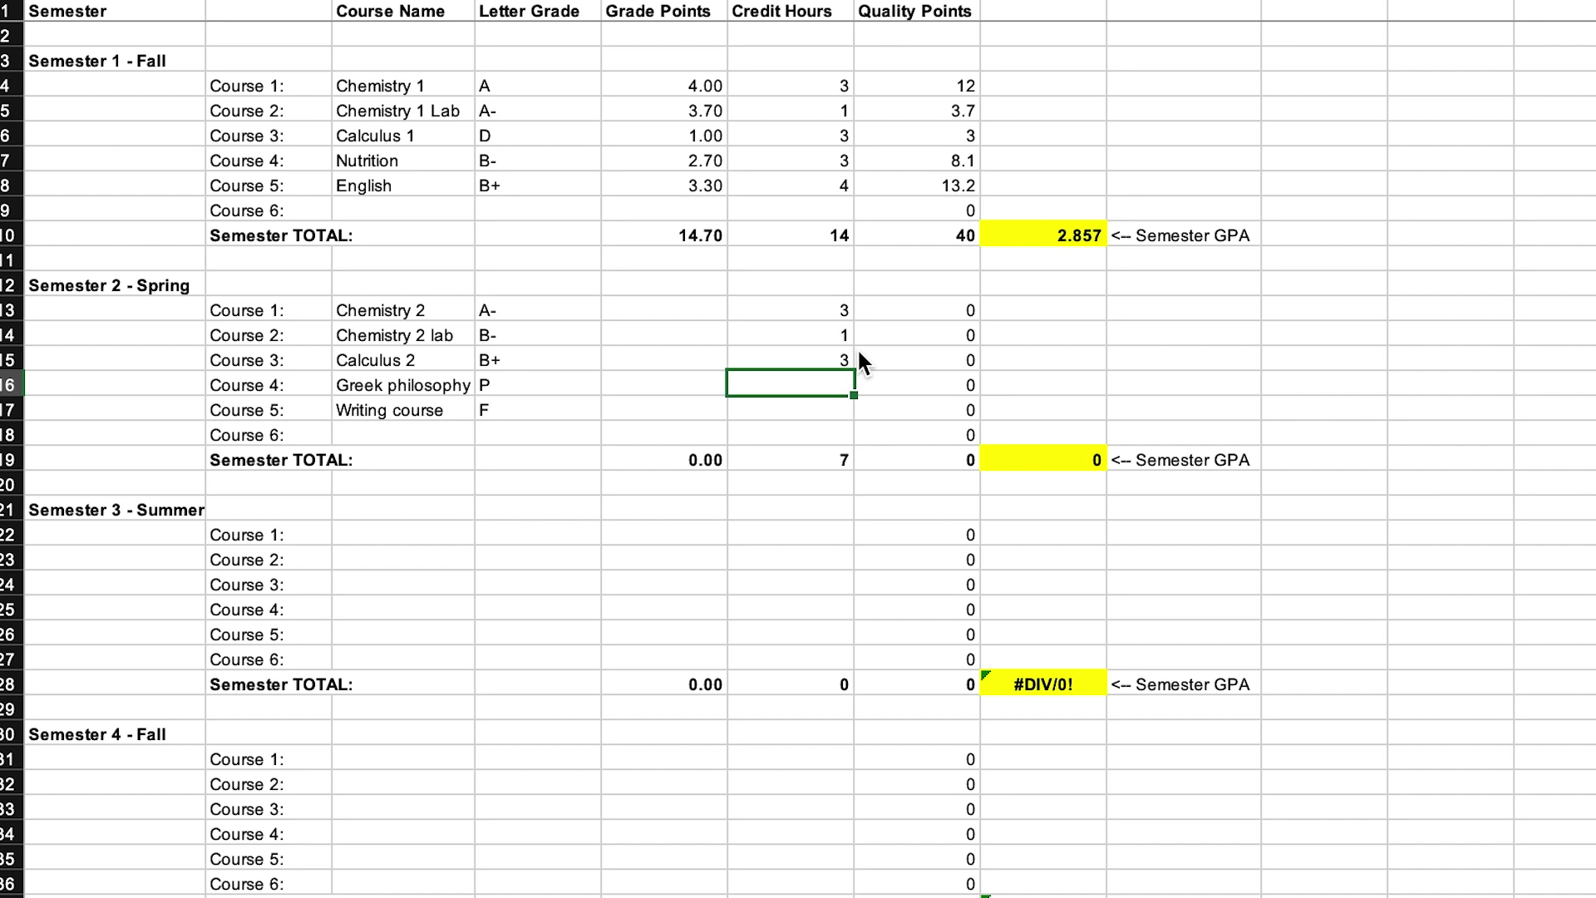
pyautogui.write('0')
pyautogui.press('Return')
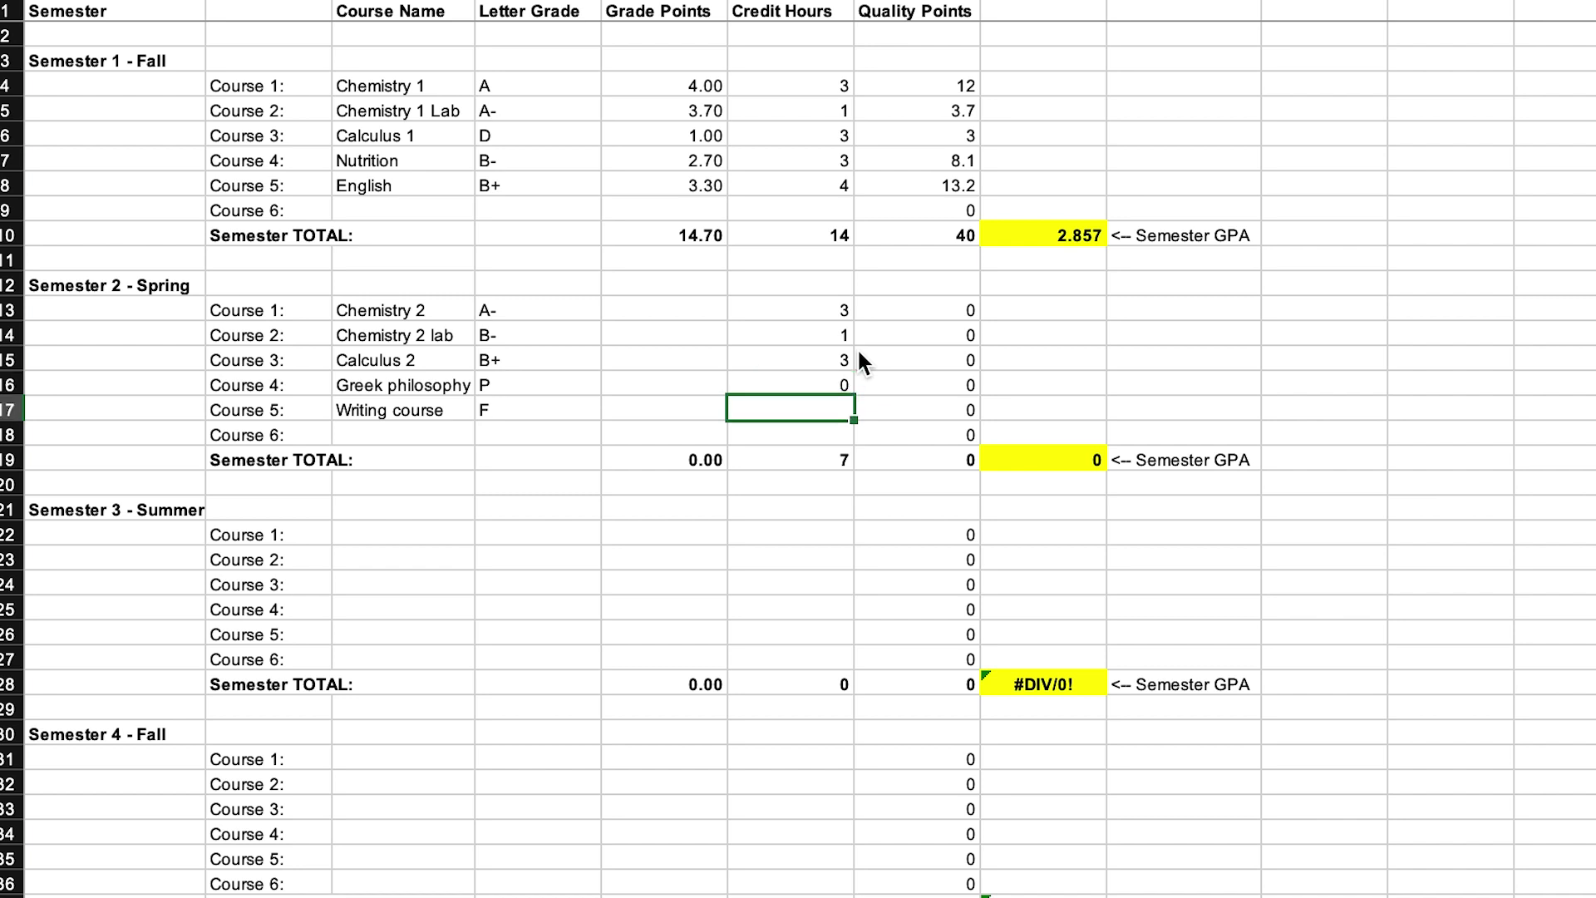
# Step: Give Greek philosophy 0 grade points, and Writing course 3 credit hours and 0 grade points
pyautogui.press('Up')
pyautogui.press('Left')
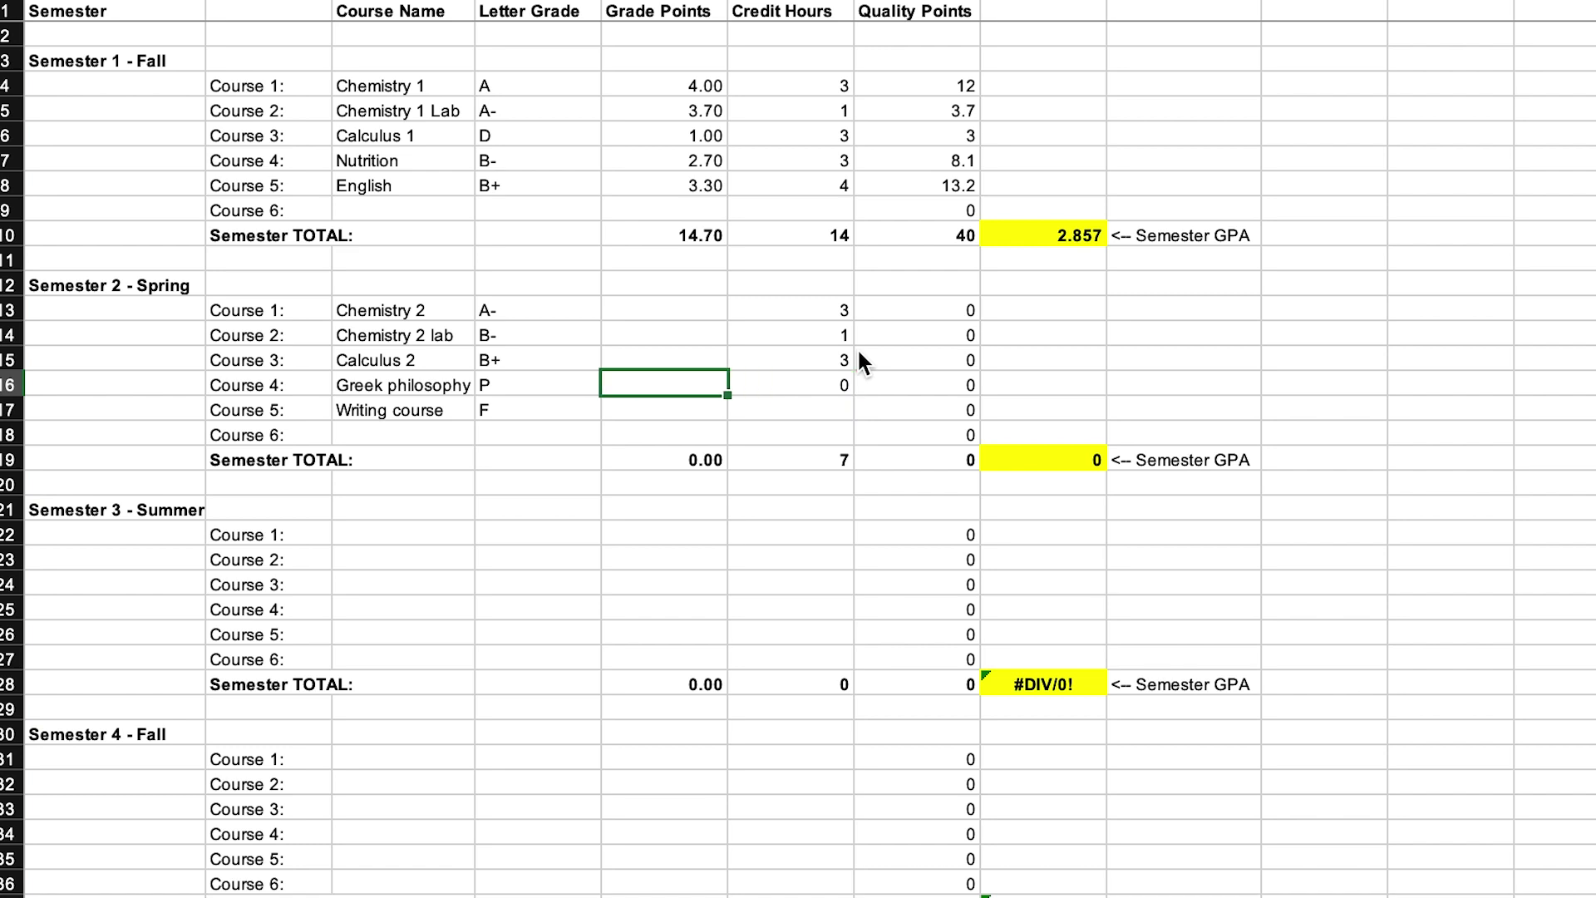
pyautogui.write('0')
pyautogui.press('Return')
pyautogui.press('Up')
pyautogui.press('Right')
pyautogui.press('Right')
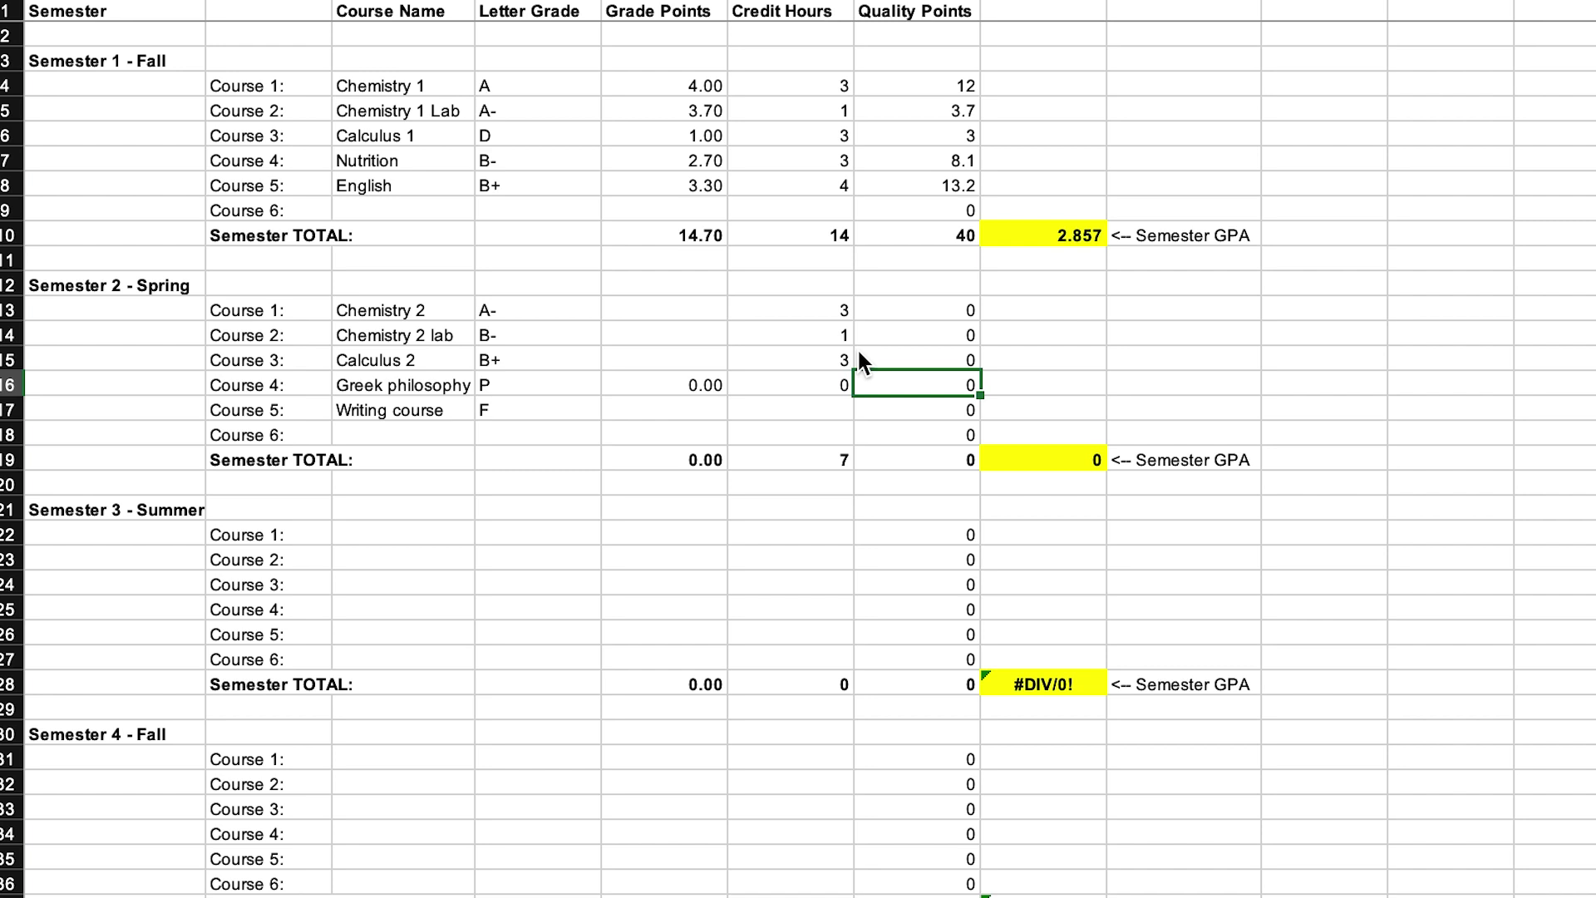
pyautogui.press('Left')
pyautogui.press('Right')
pyautogui.press('Left')
pyautogui.press('Left')
pyautogui.press('Left')
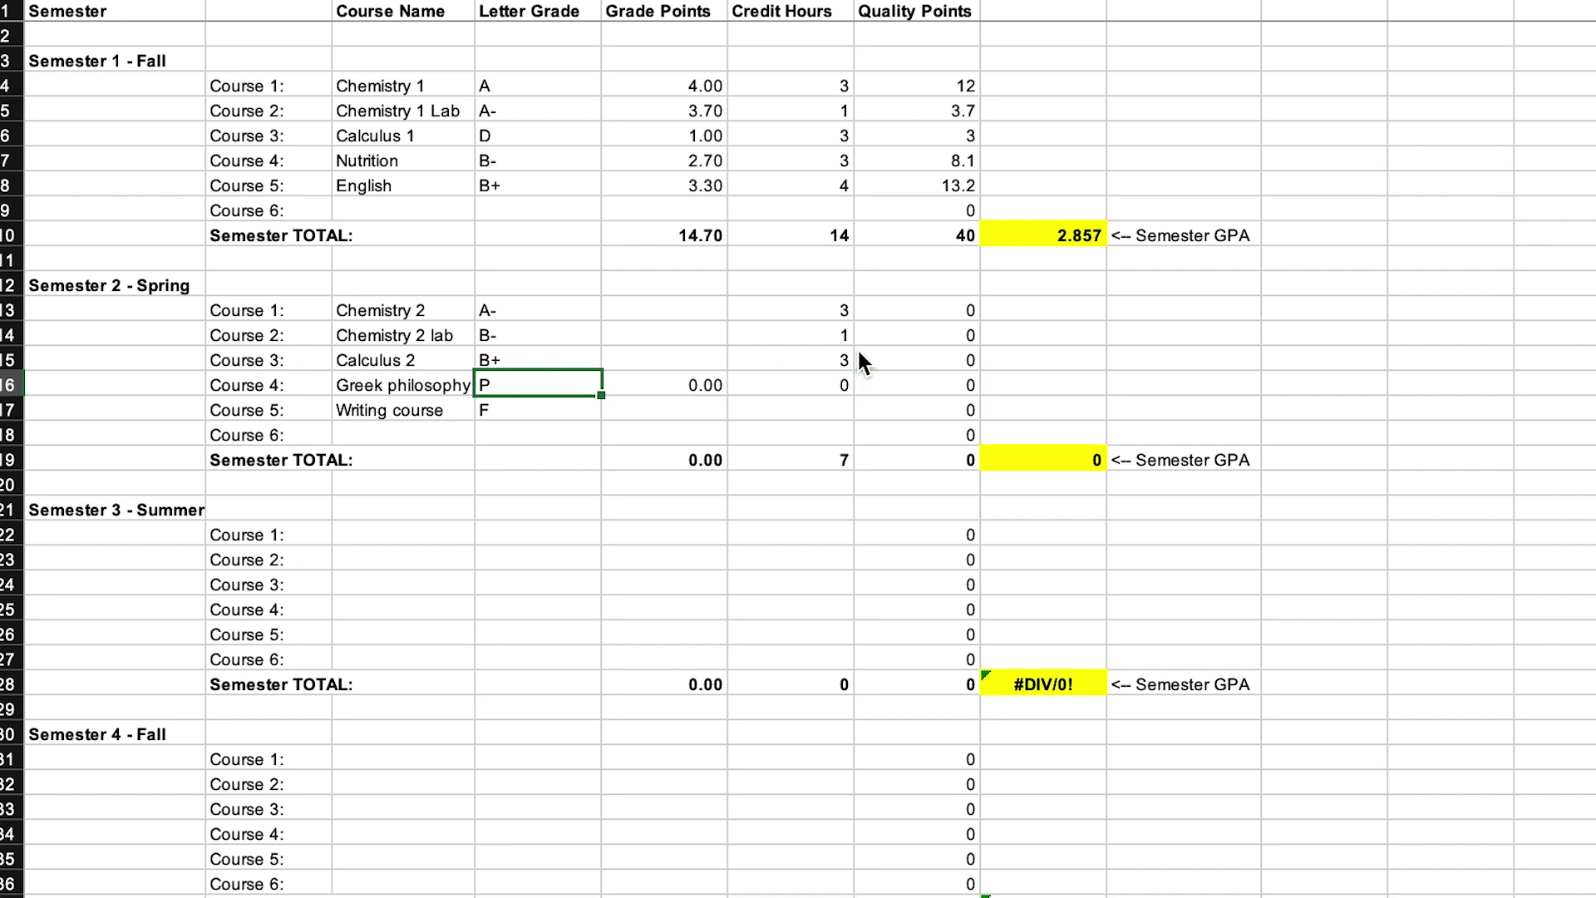
pyautogui.press('Right')
pyautogui.press('Right')
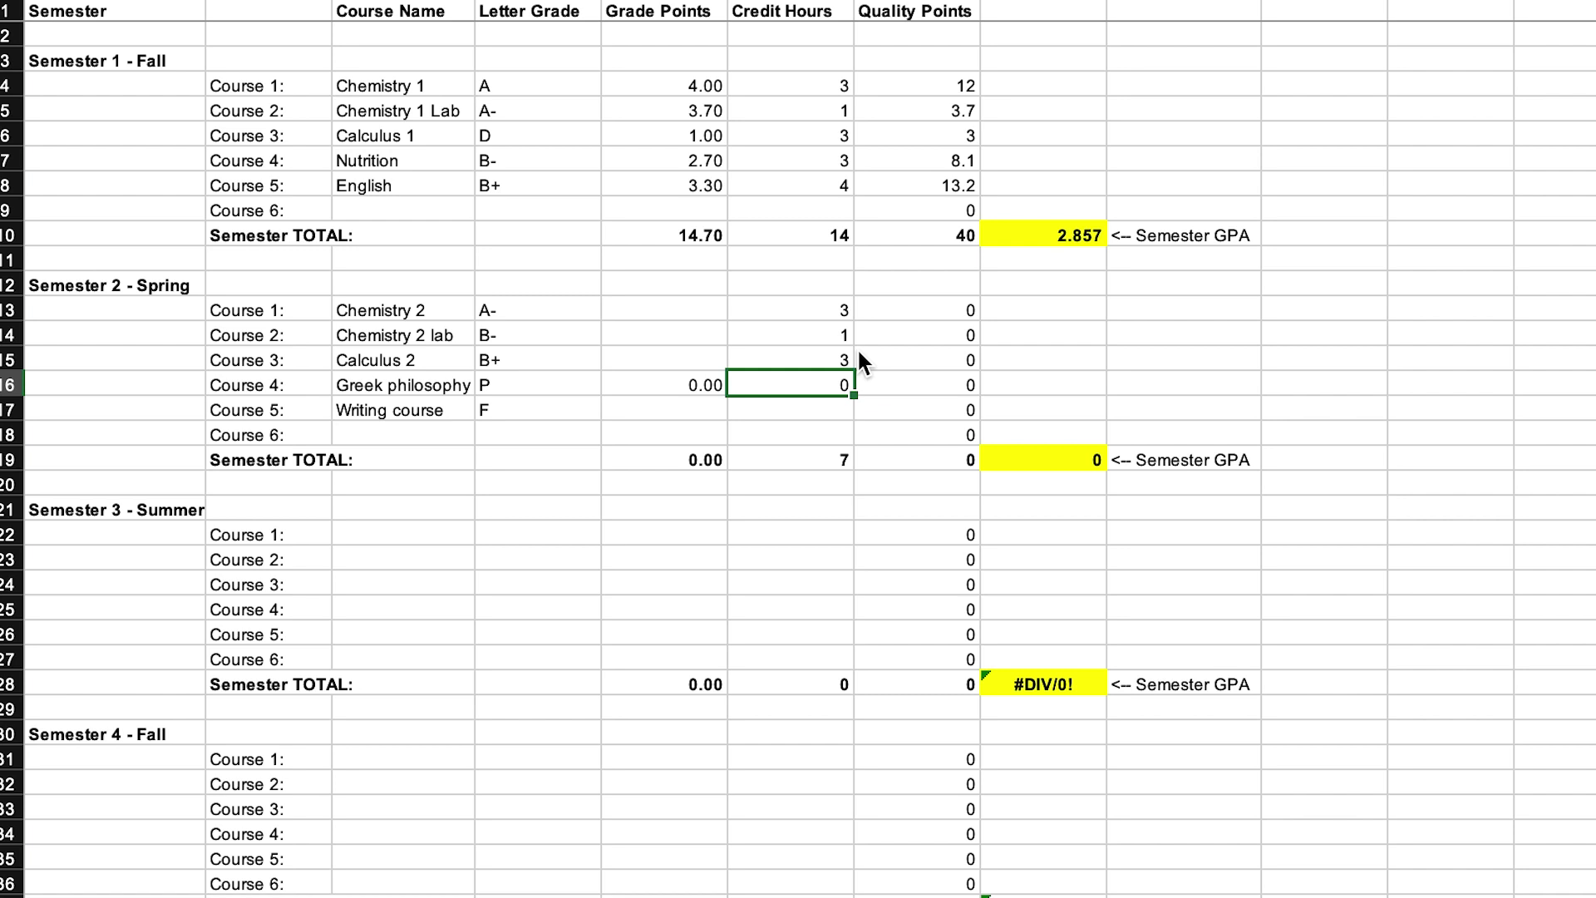
pyautogui.press('Down')
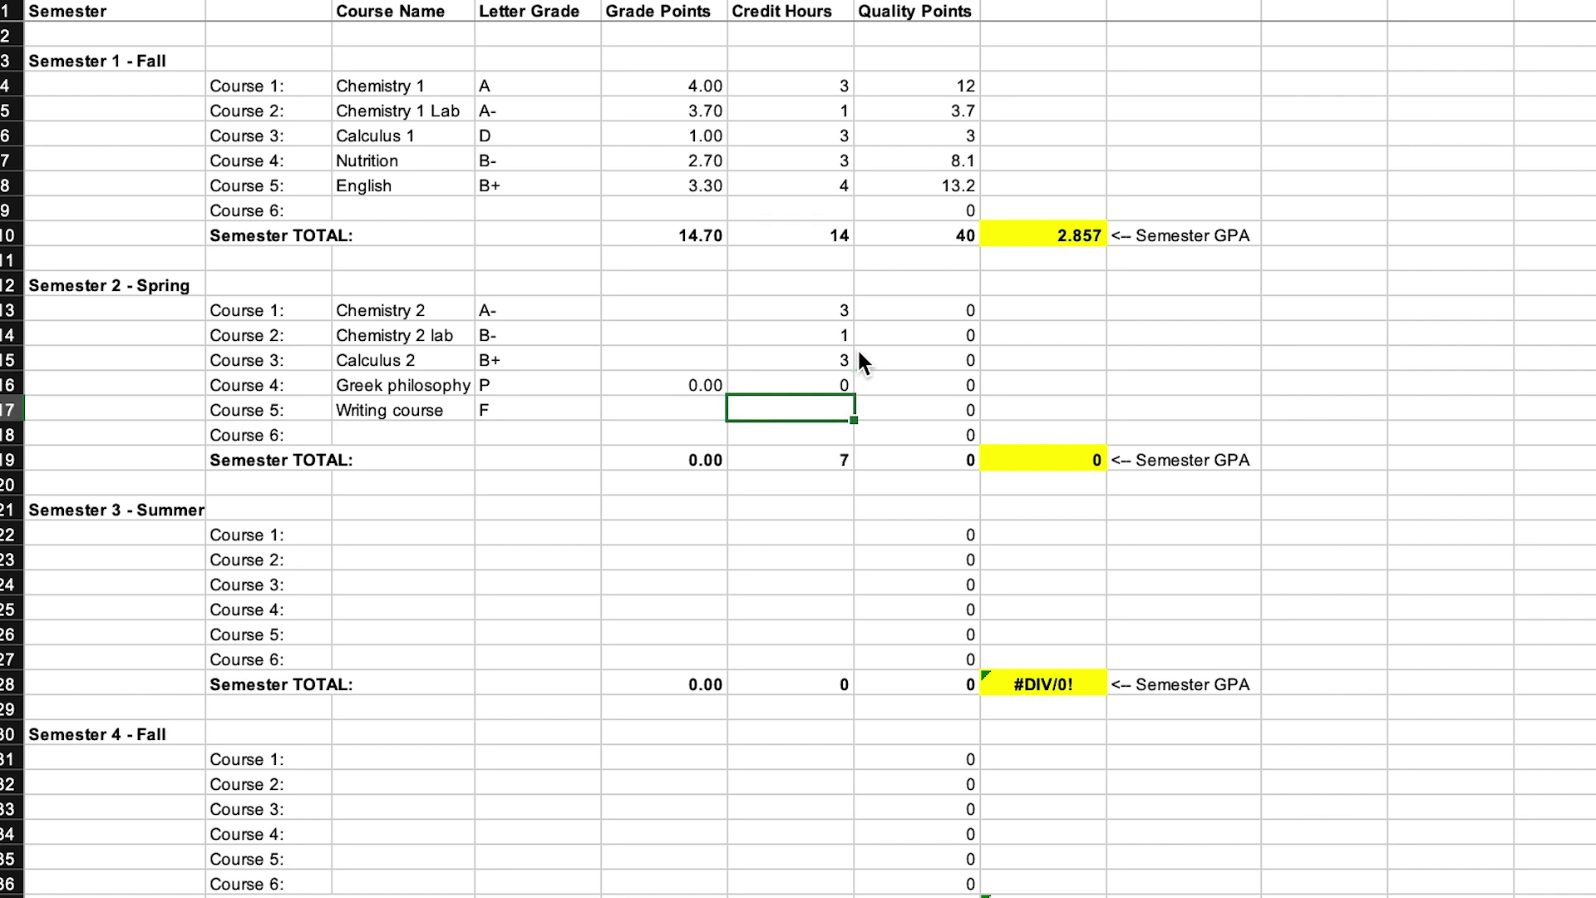
pyautogui.write('3')
pyautogui.press('Return')
pyautogui.press('Up')
pyautogui.press('Left')
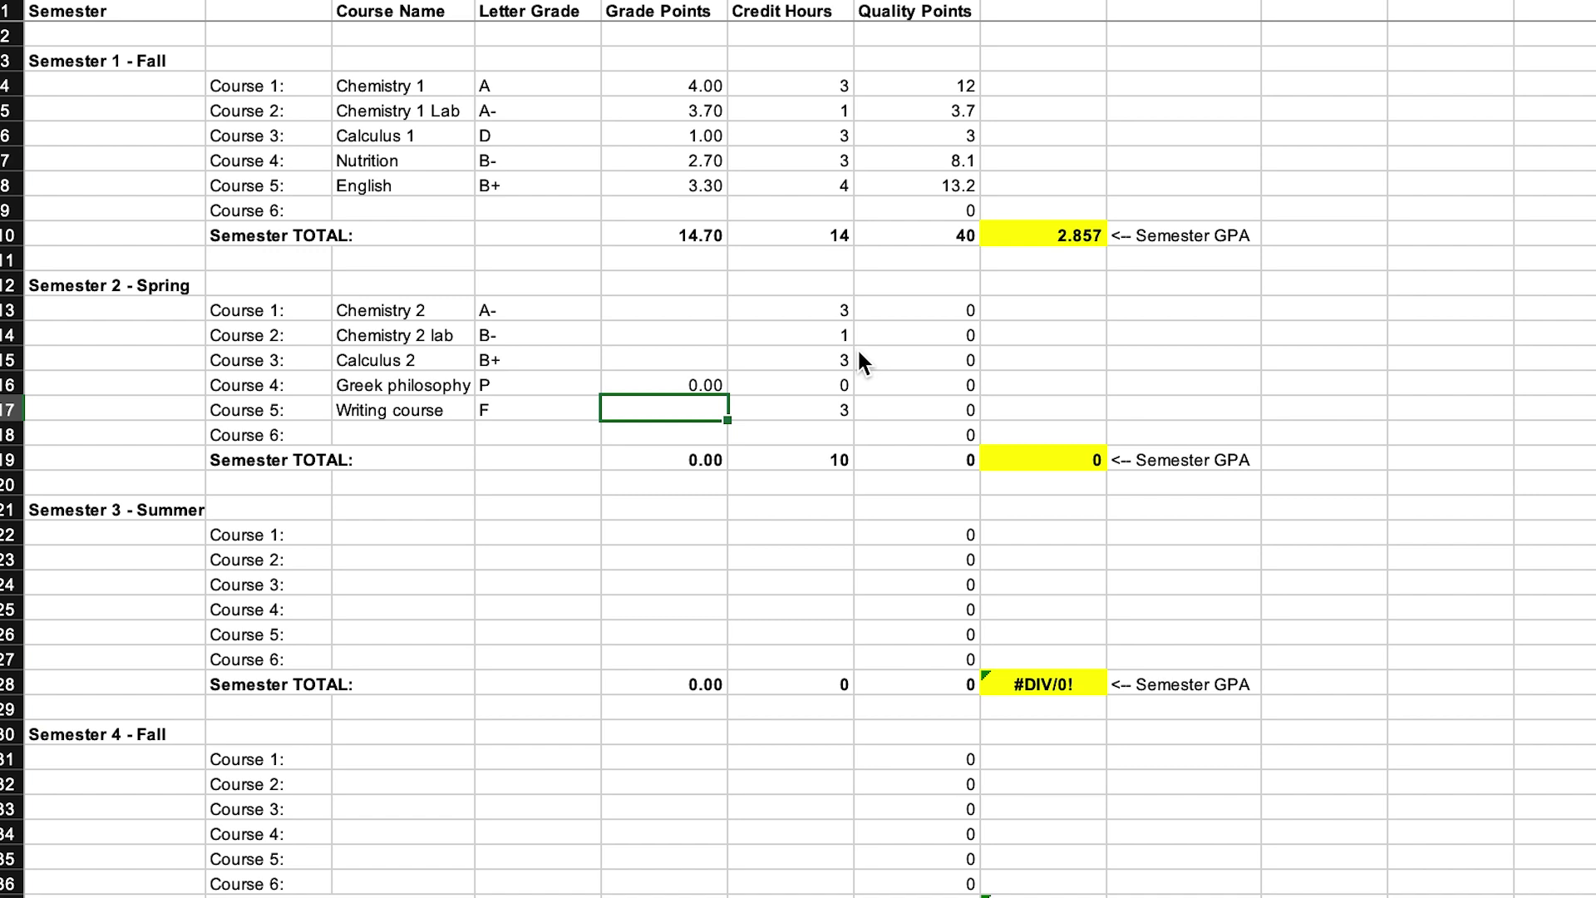
pyautogui.write('0')
pyautogui.press('Return')
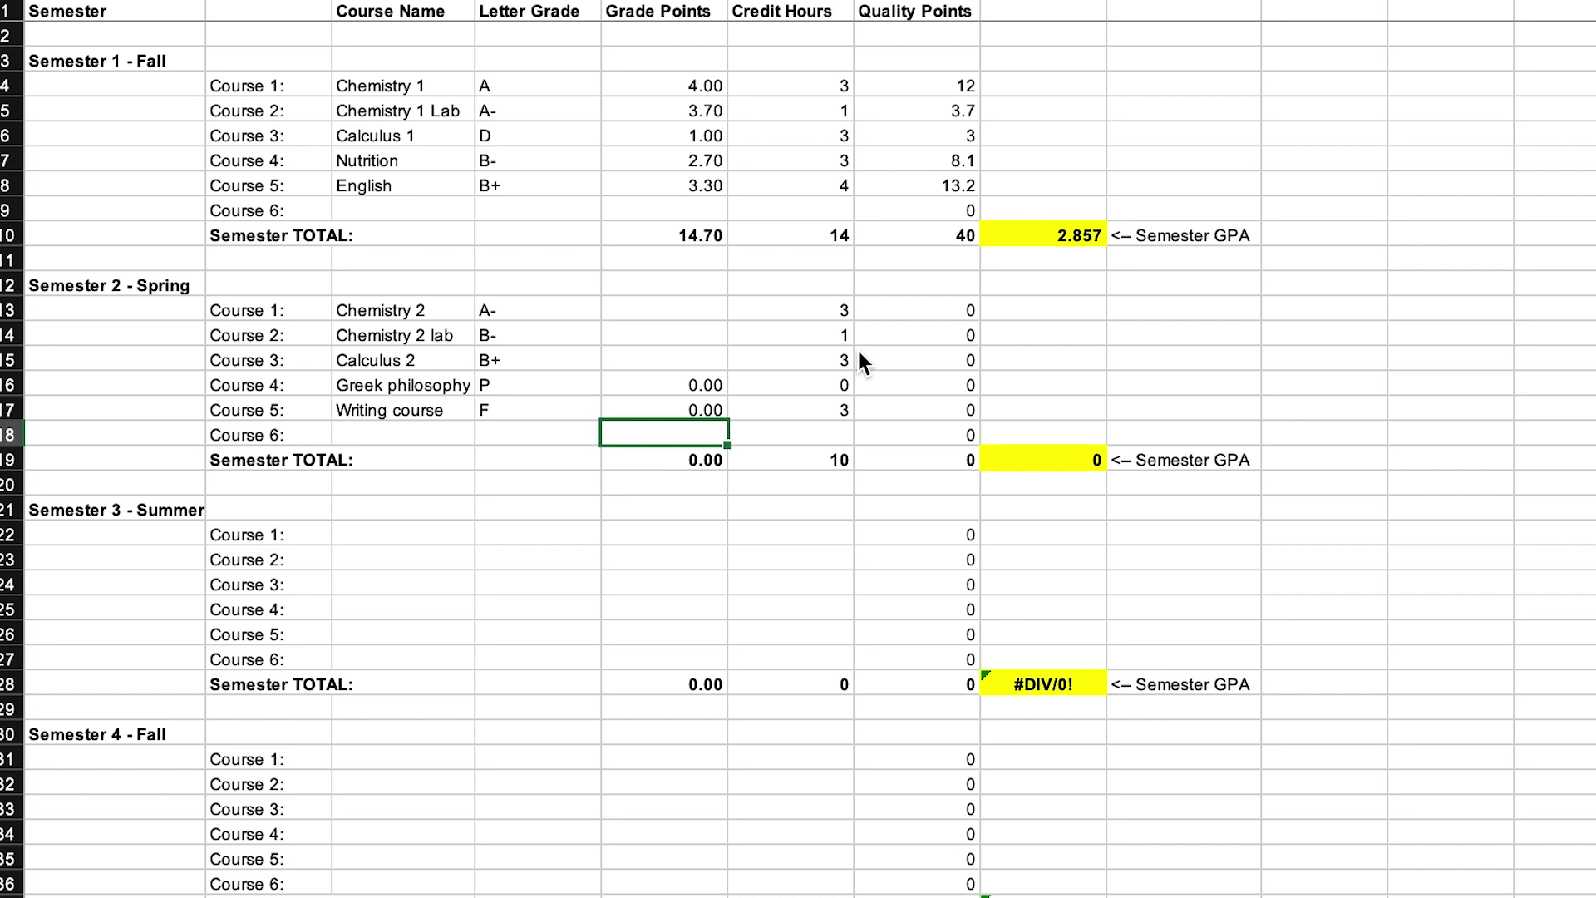
pyautogui.click(672, 309)
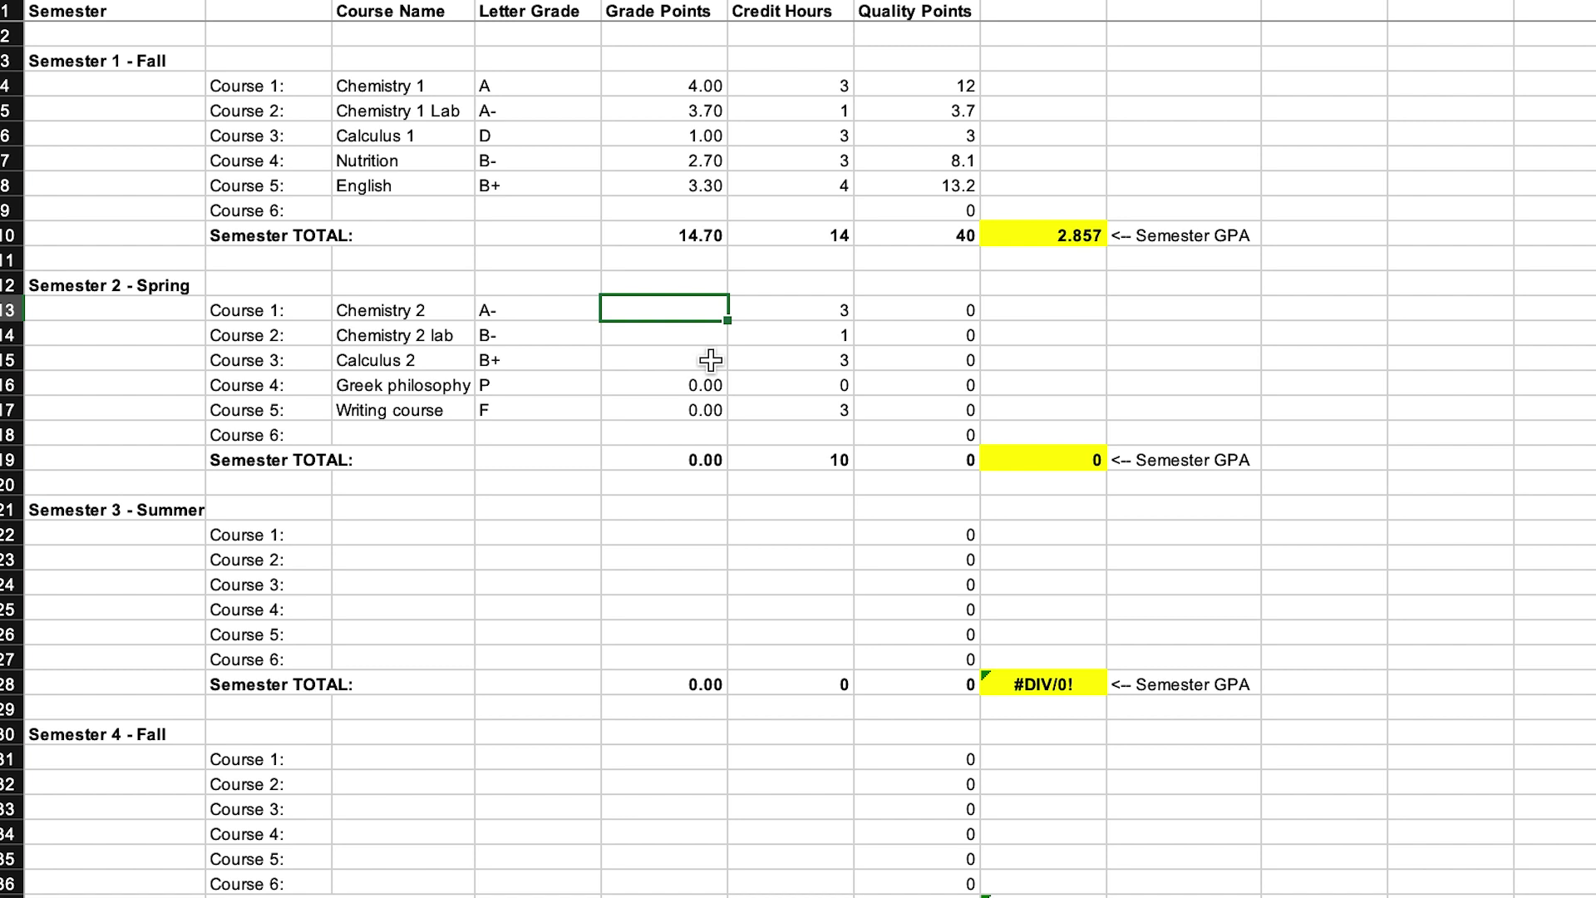
# Step: Enter grade points 3.70, 2.70 and 3.33 in E13:E15, giving 23.79 quality points
pyautogui.write('3.70')
pyautogui.press('Return')
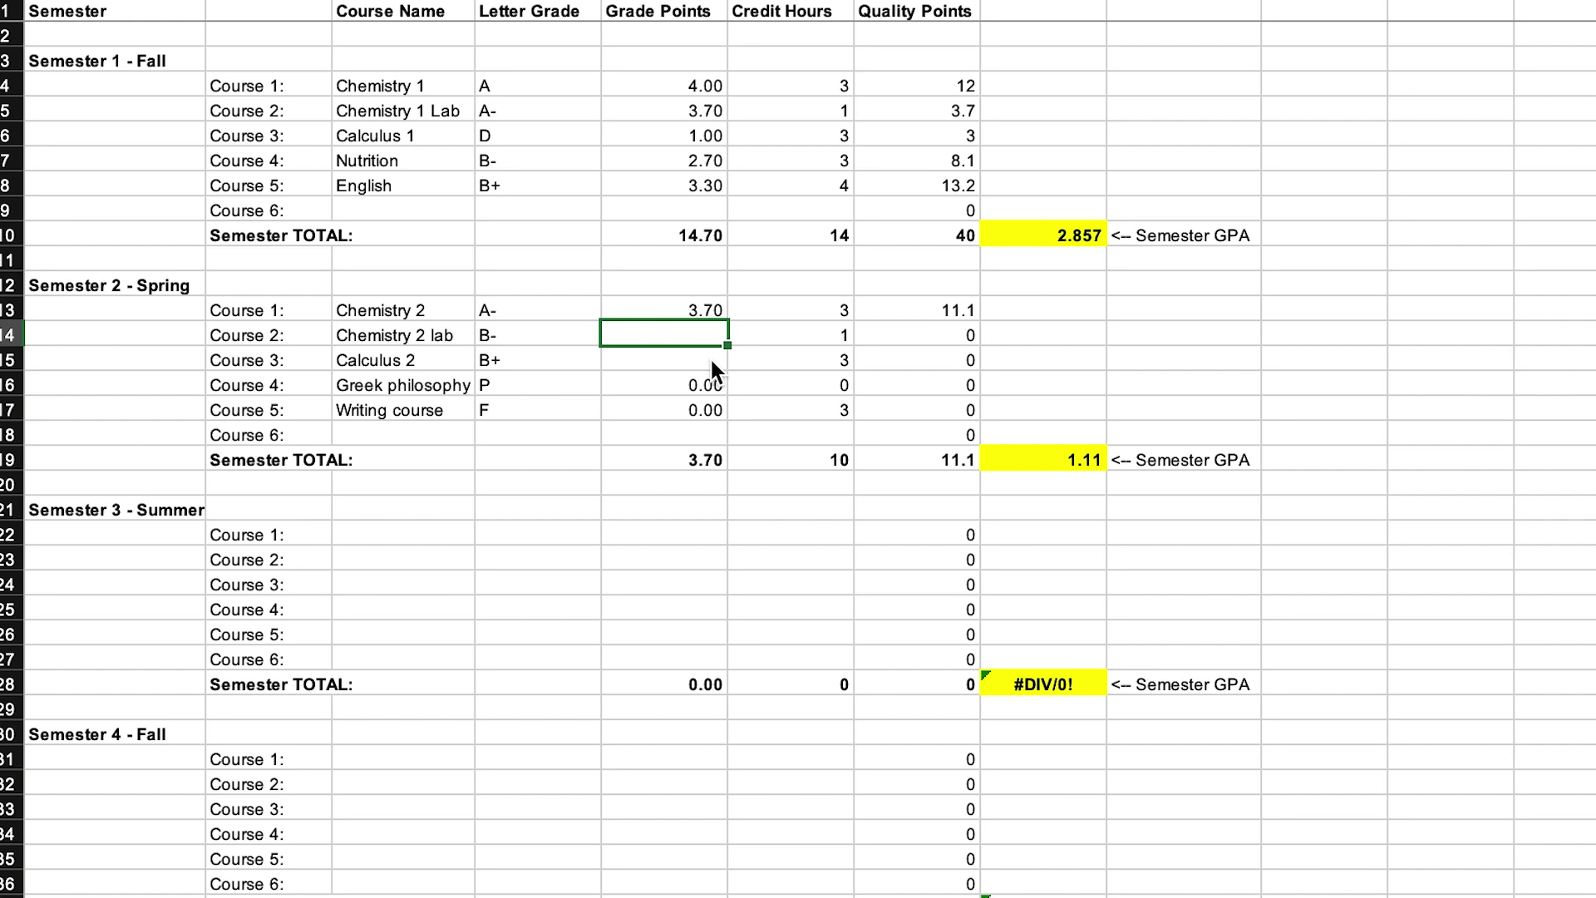
pyautogui.write('2.70')
pyautogui.press('Return')
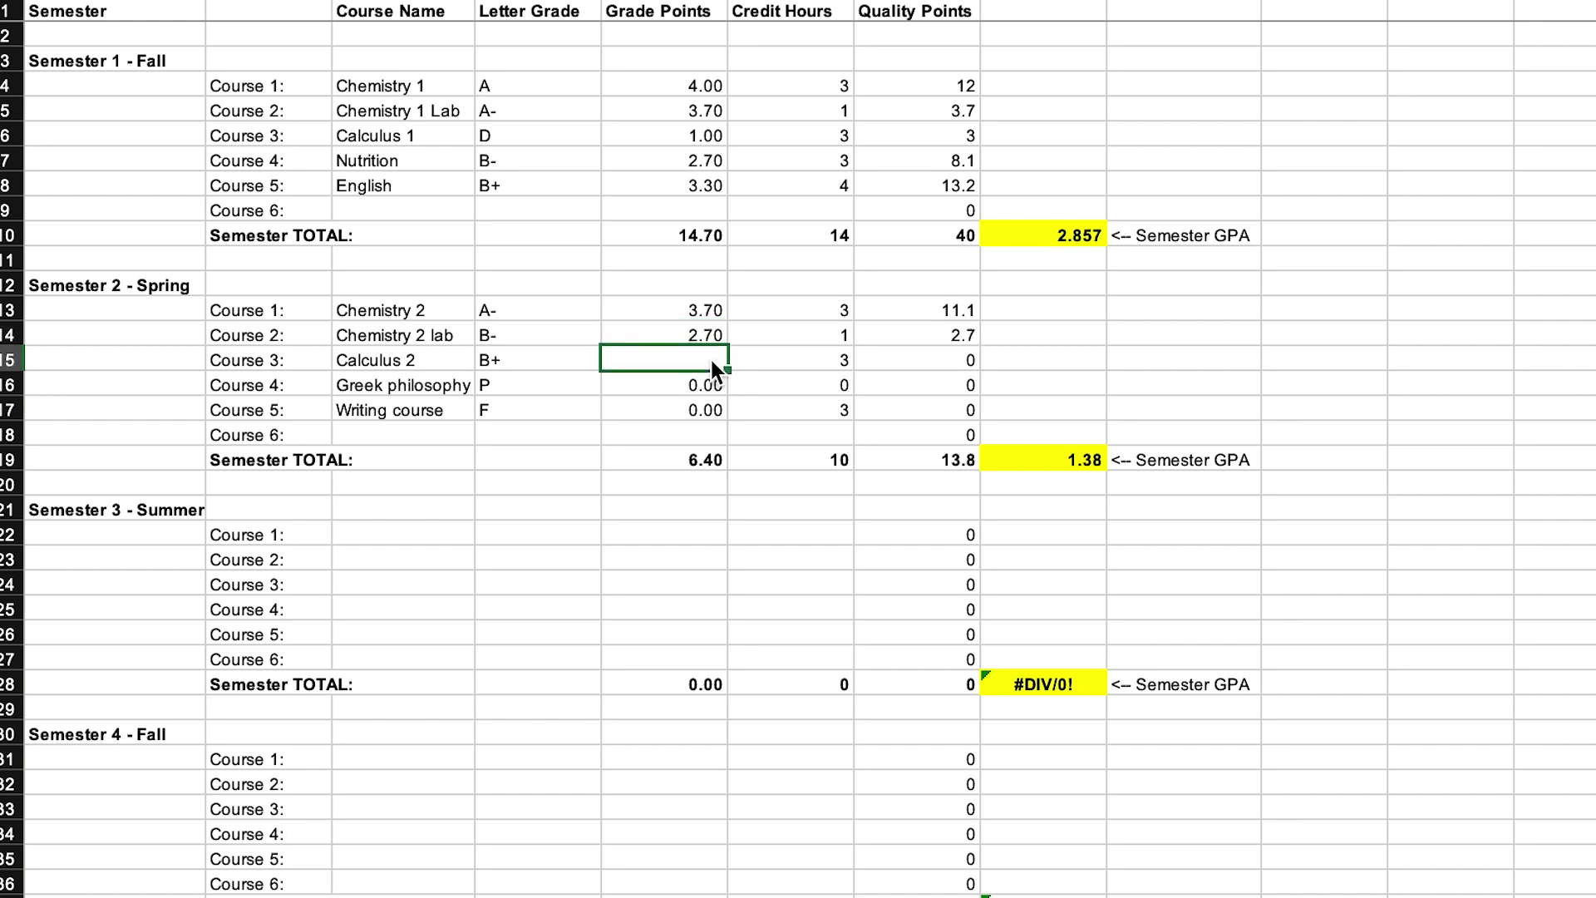
pyautogui.write('3.33')
pyautogui.press('Return')
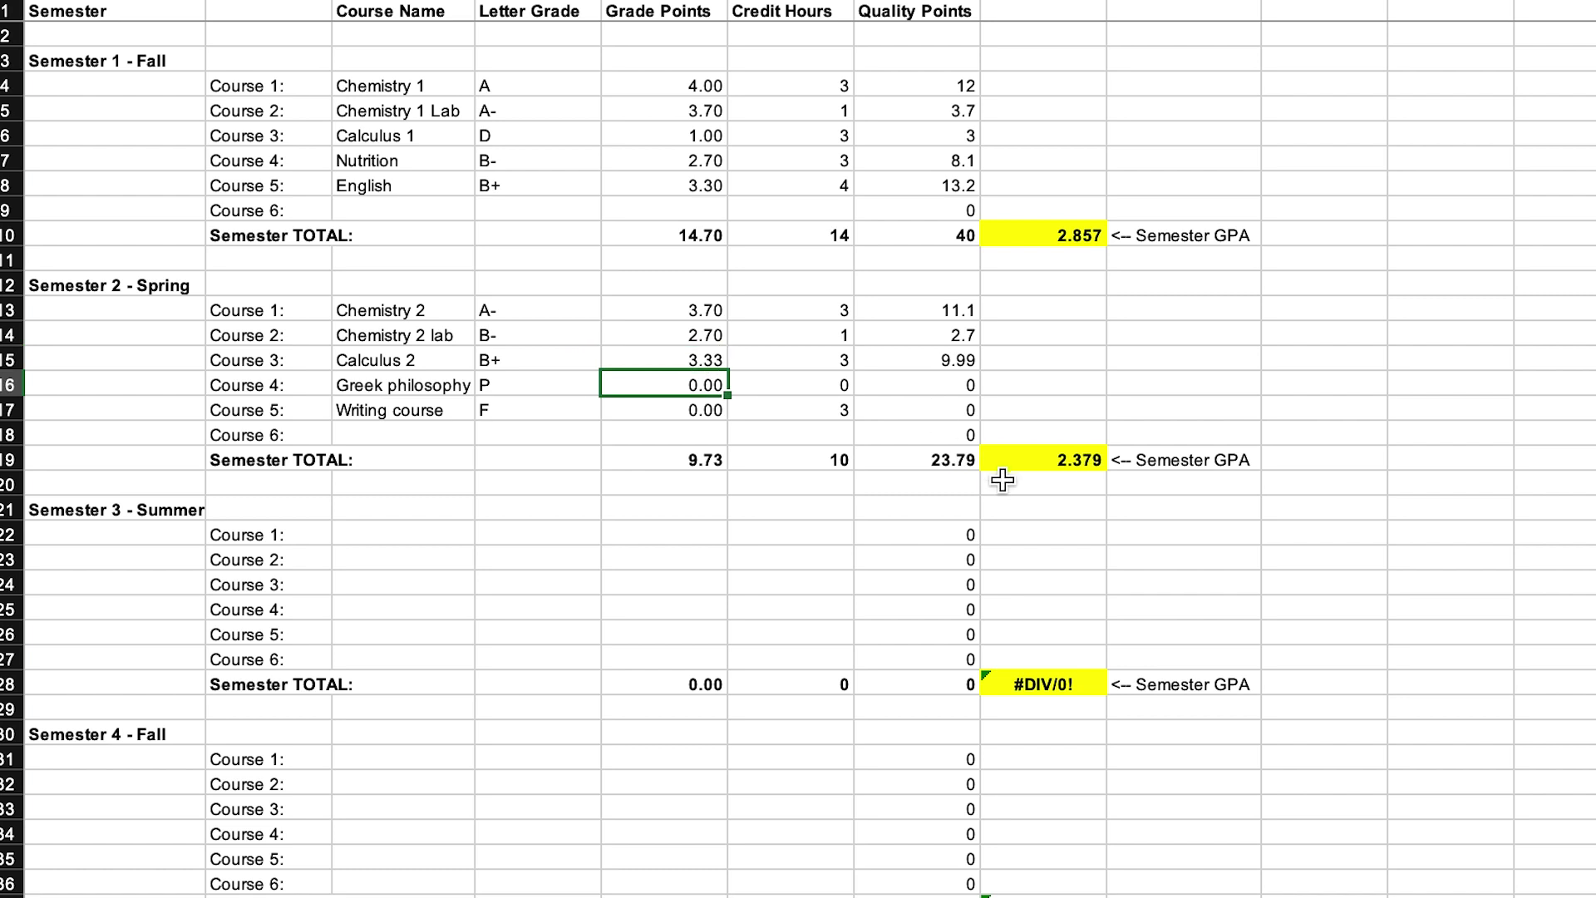
pyautogui.click(930, 320)
pyautogui.moveTo(930, 320); pyautogui.dragTo(934, 416)
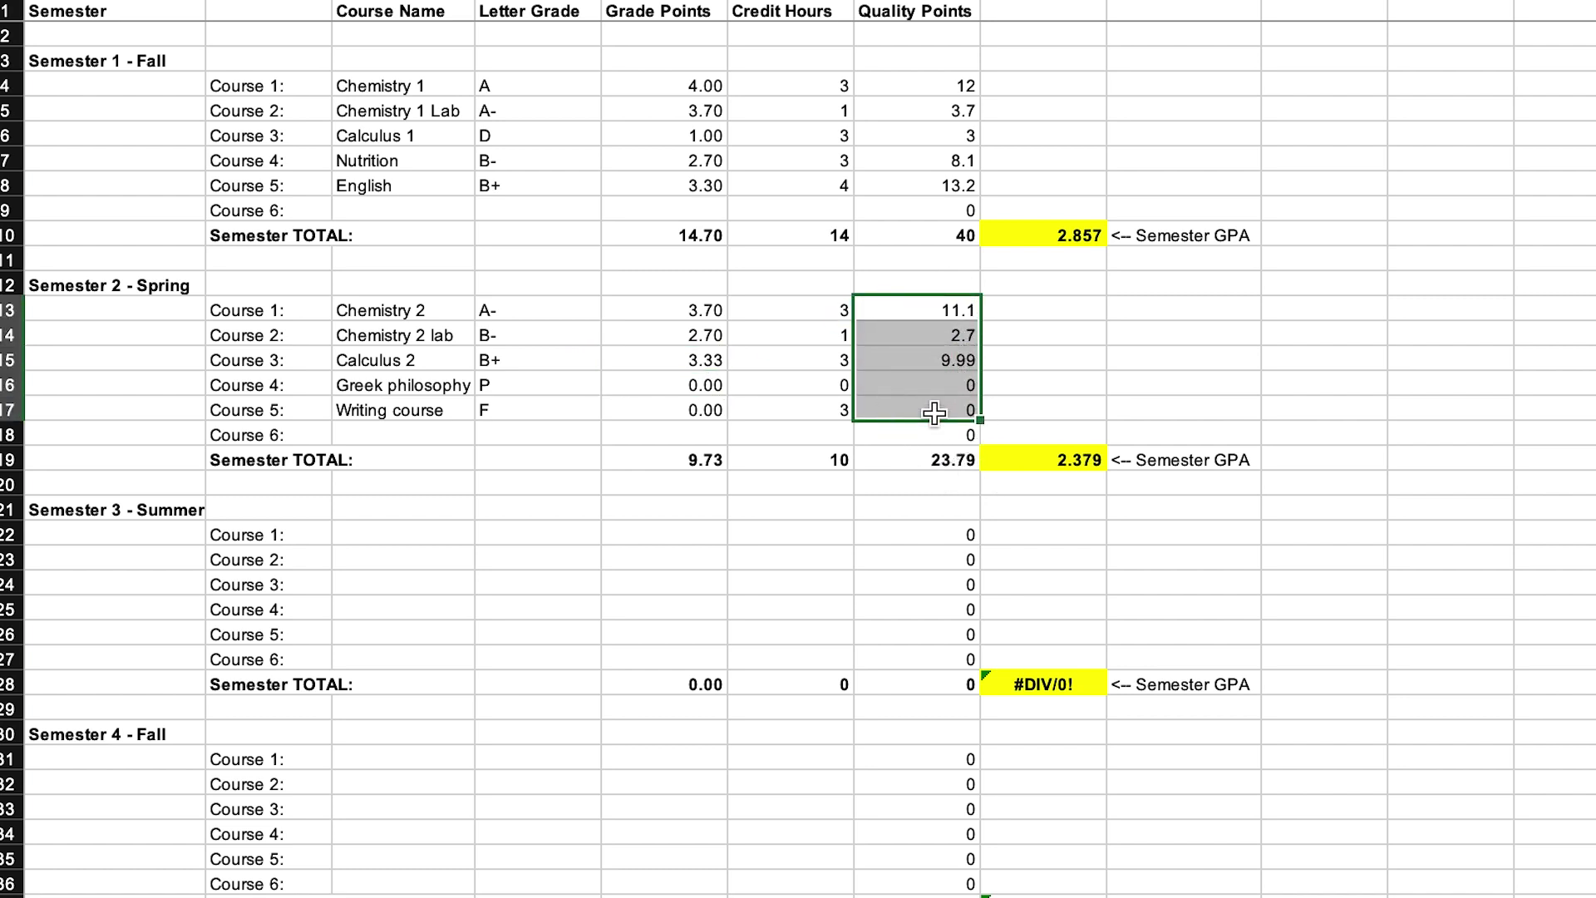
pyautogui.moveTo(824, 316); pyautogui.dragTo(824, 414)
pyautogui.click(823, 460)
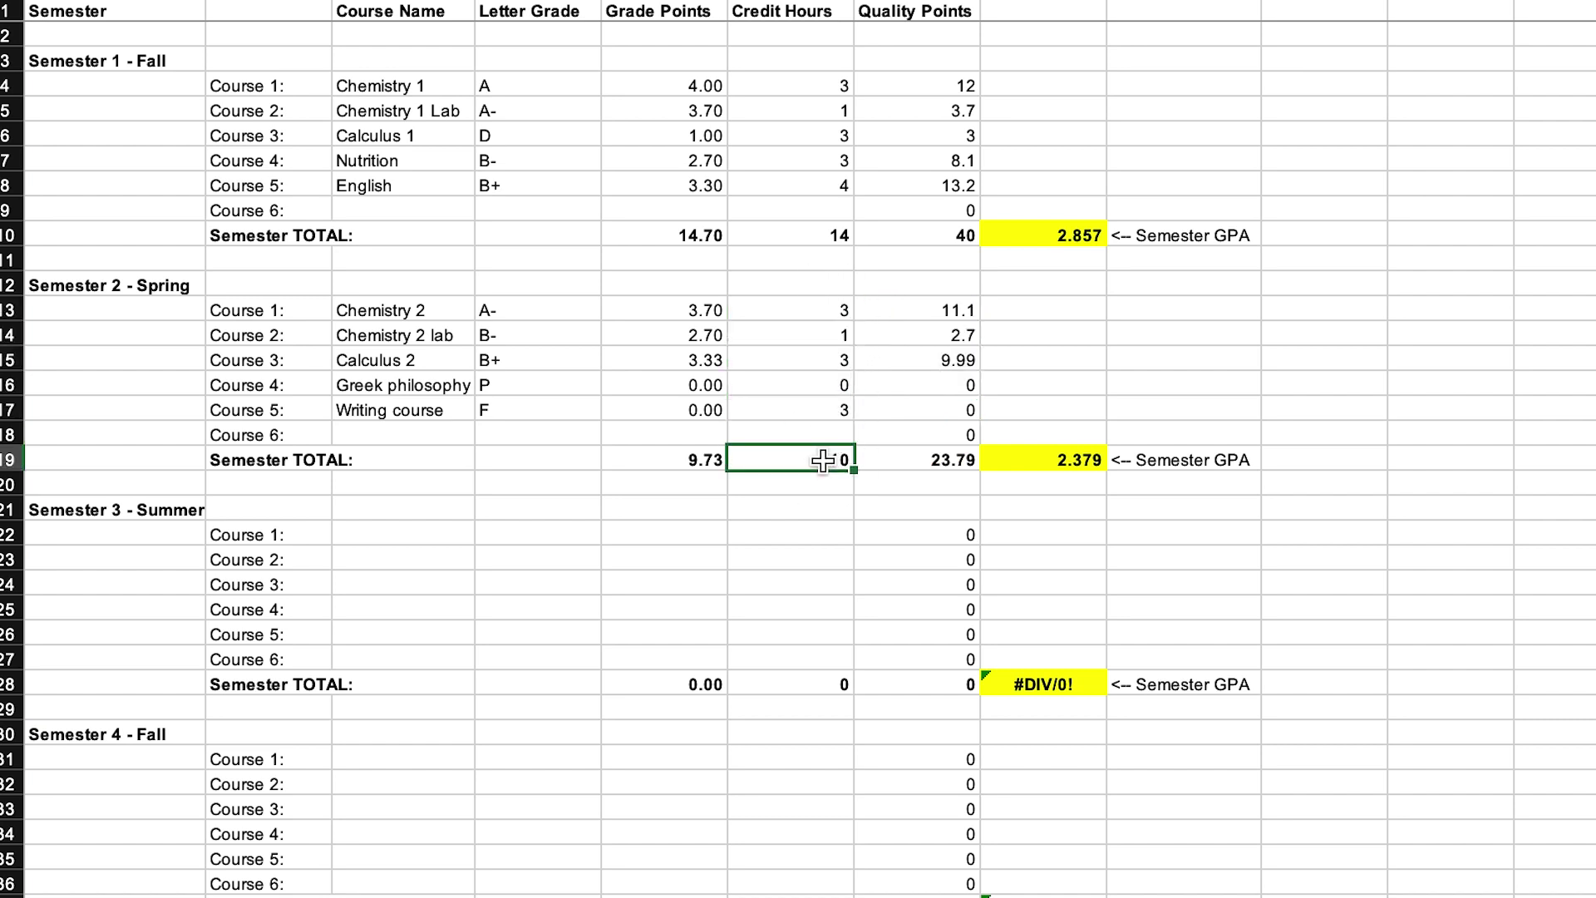
pyautogui.click(946, 460)
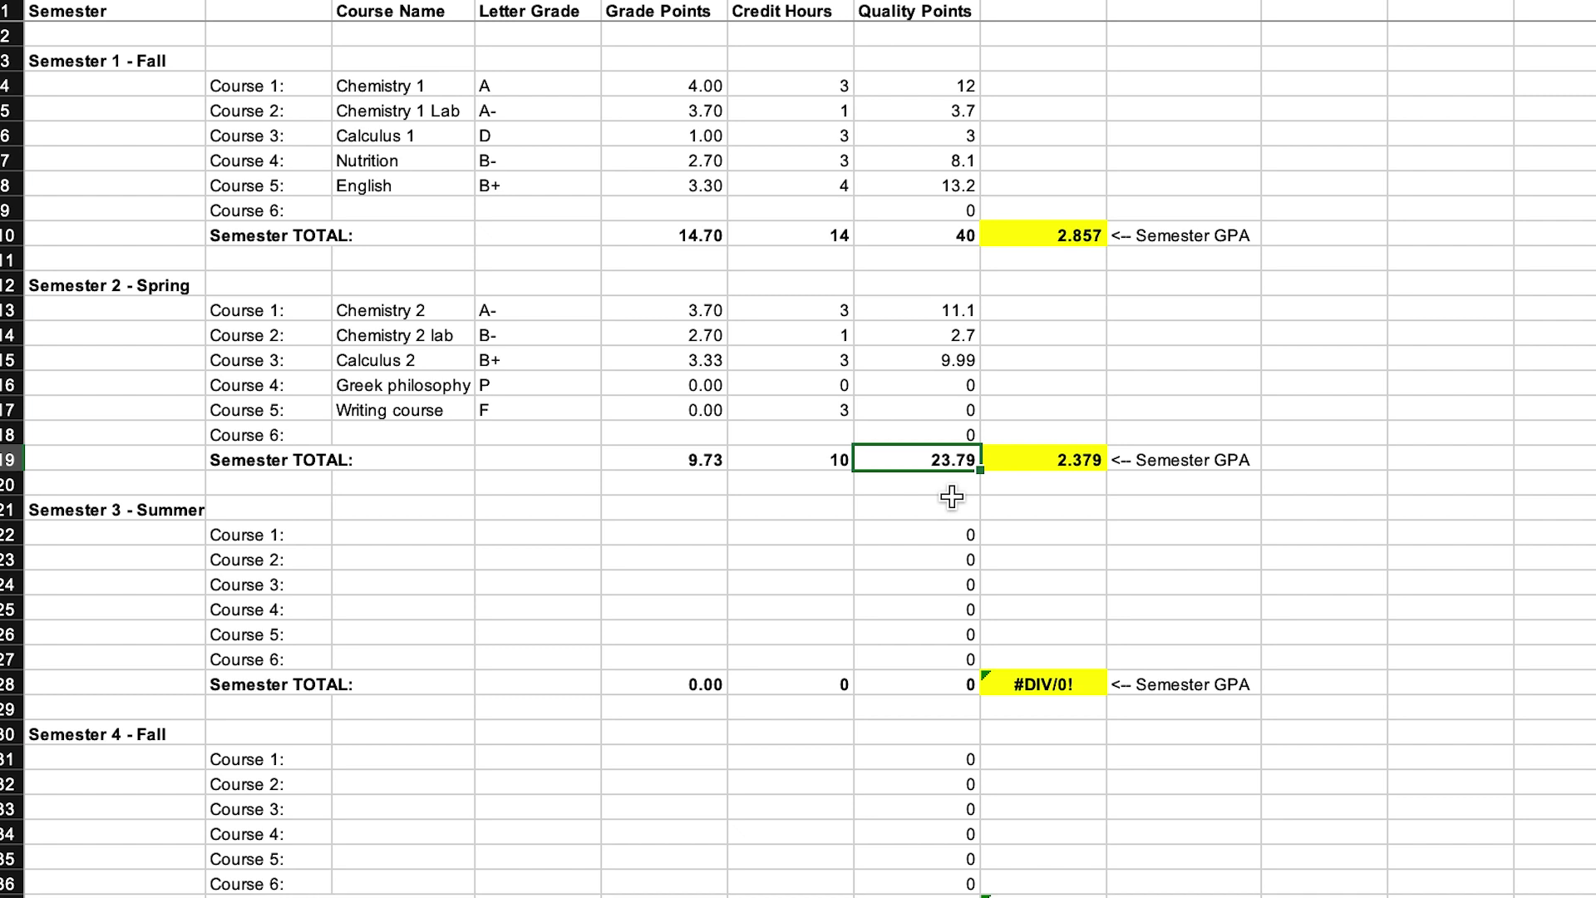
pyautogui.click(823, 459)
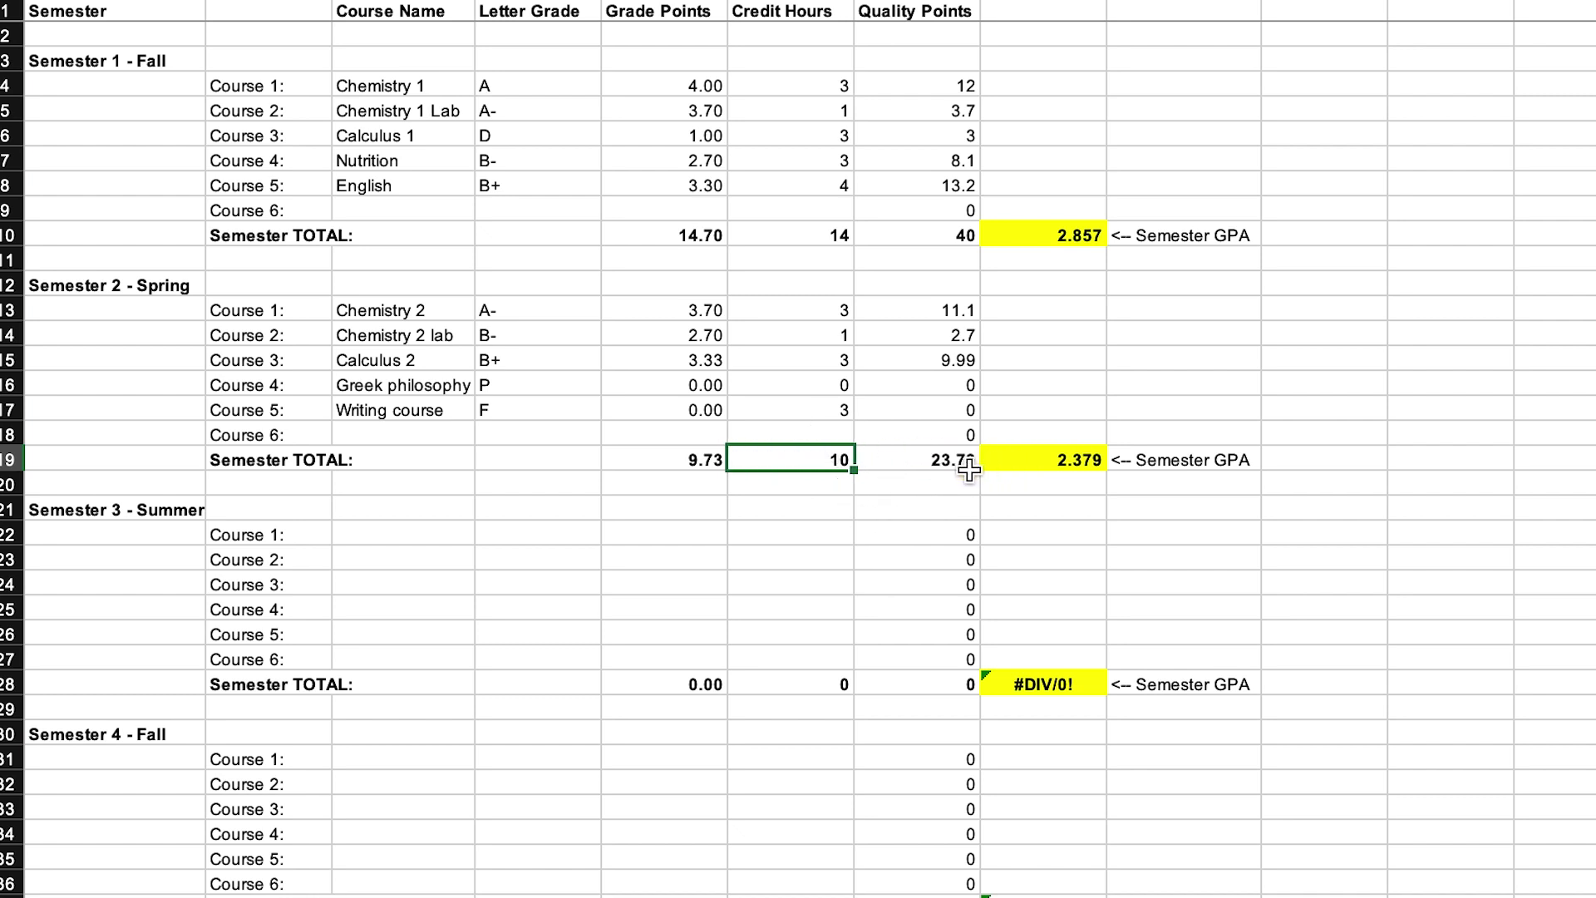
pyautogui.click(1035, 466)
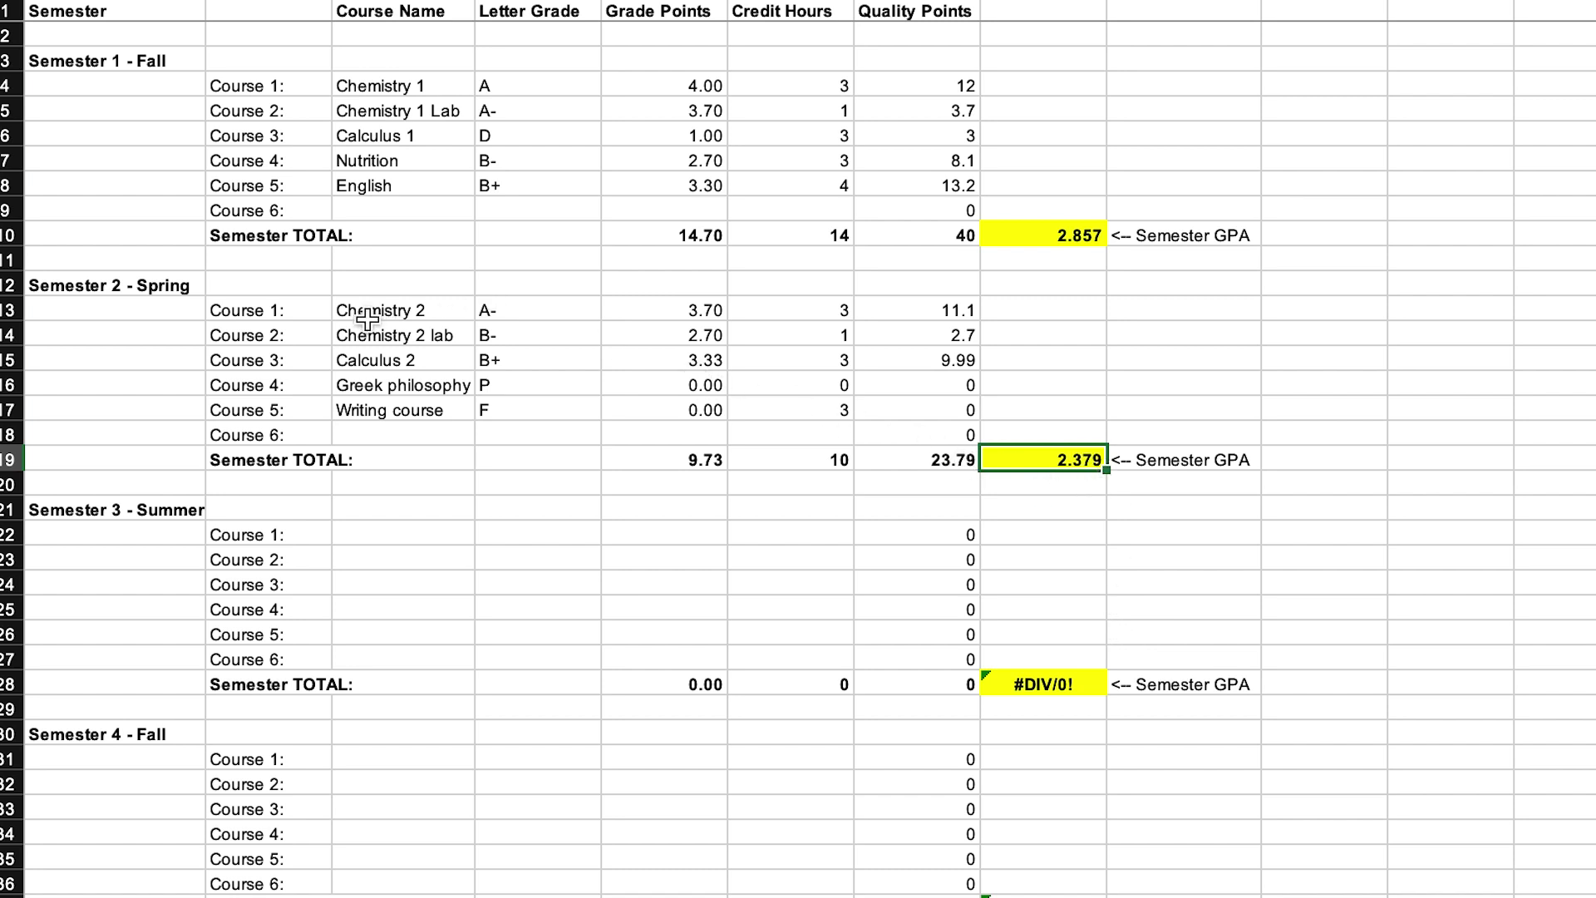
pyautogui.moveTo(366, 318); pyautogui.dragTo(930, 427)
pyautogui.click(873, 421)
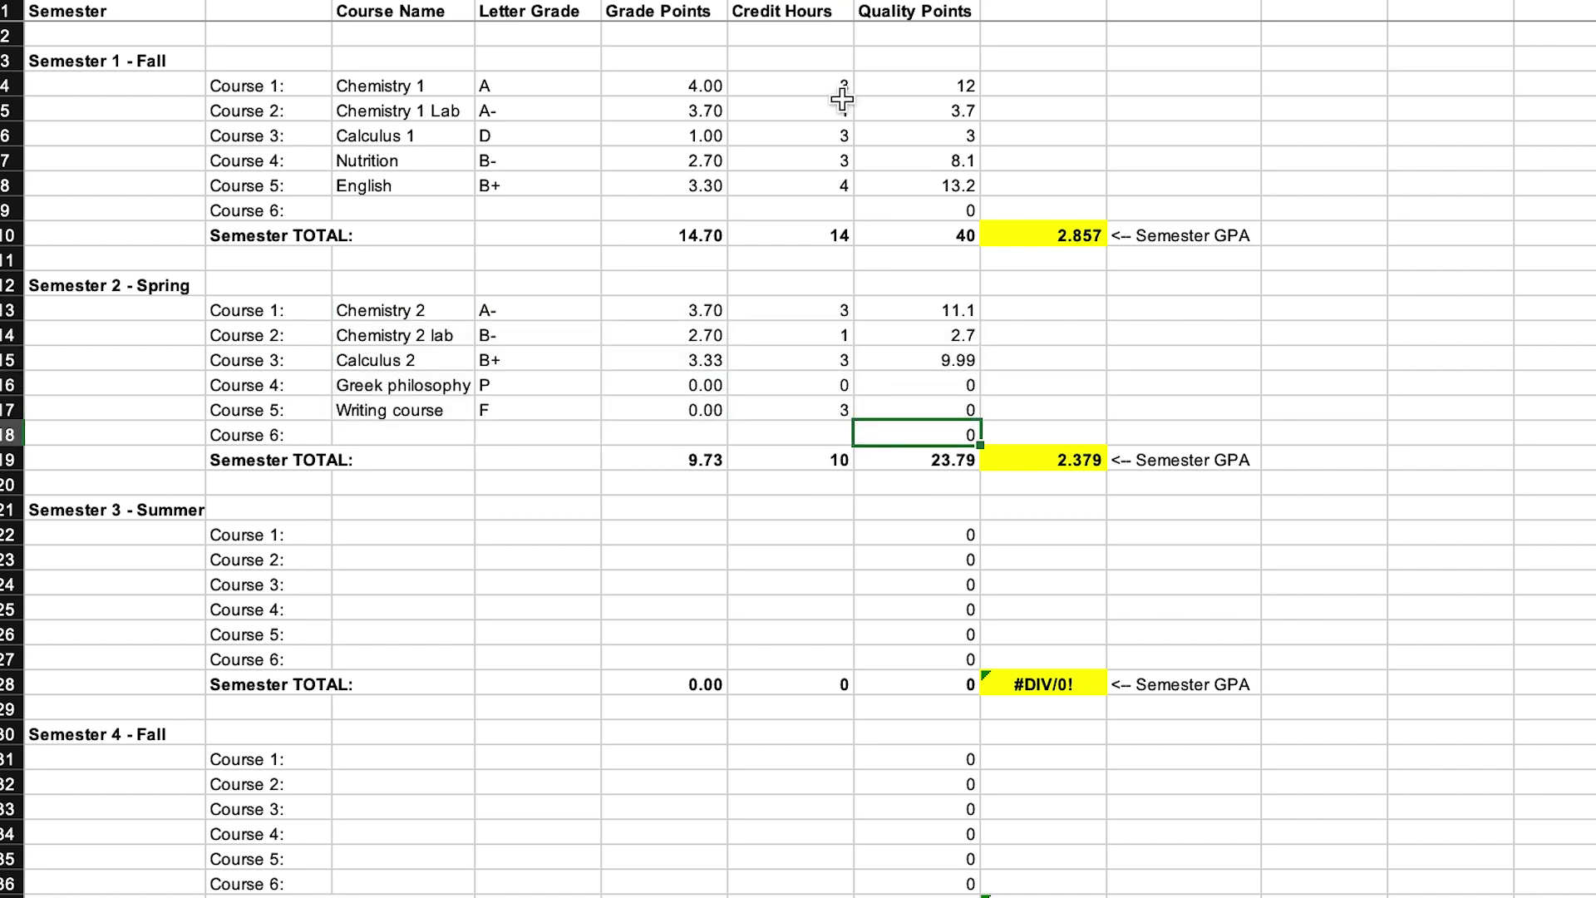
pyautogui.click(826, 457)
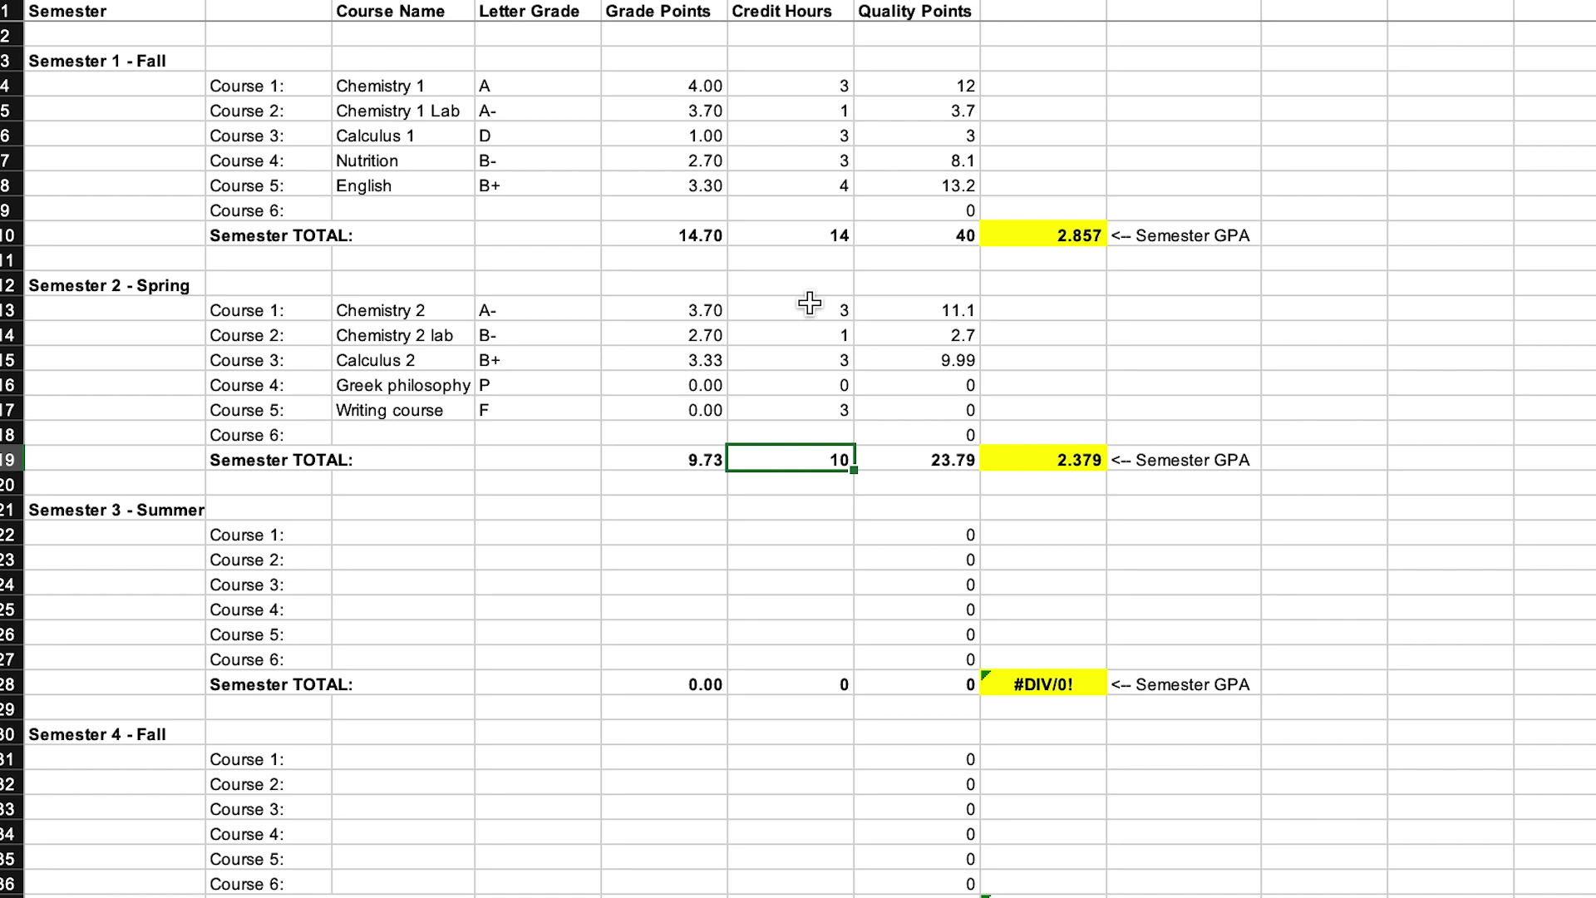
pyautogui.click(805, 233)
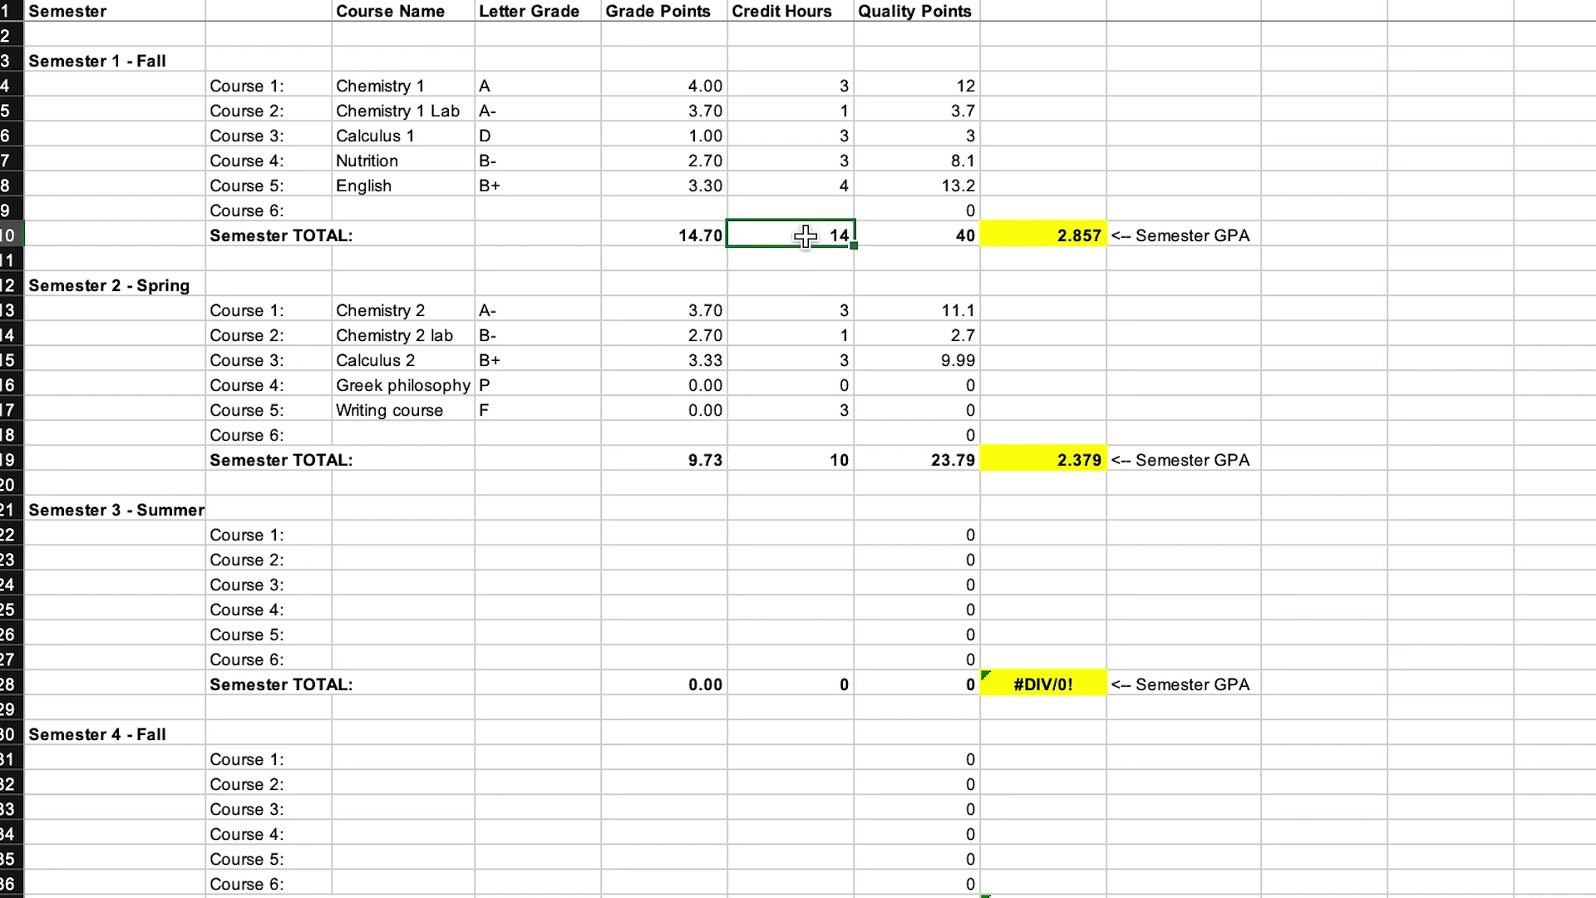
pyautogui.click(799, 463)
pyautogui.click(896, 236)
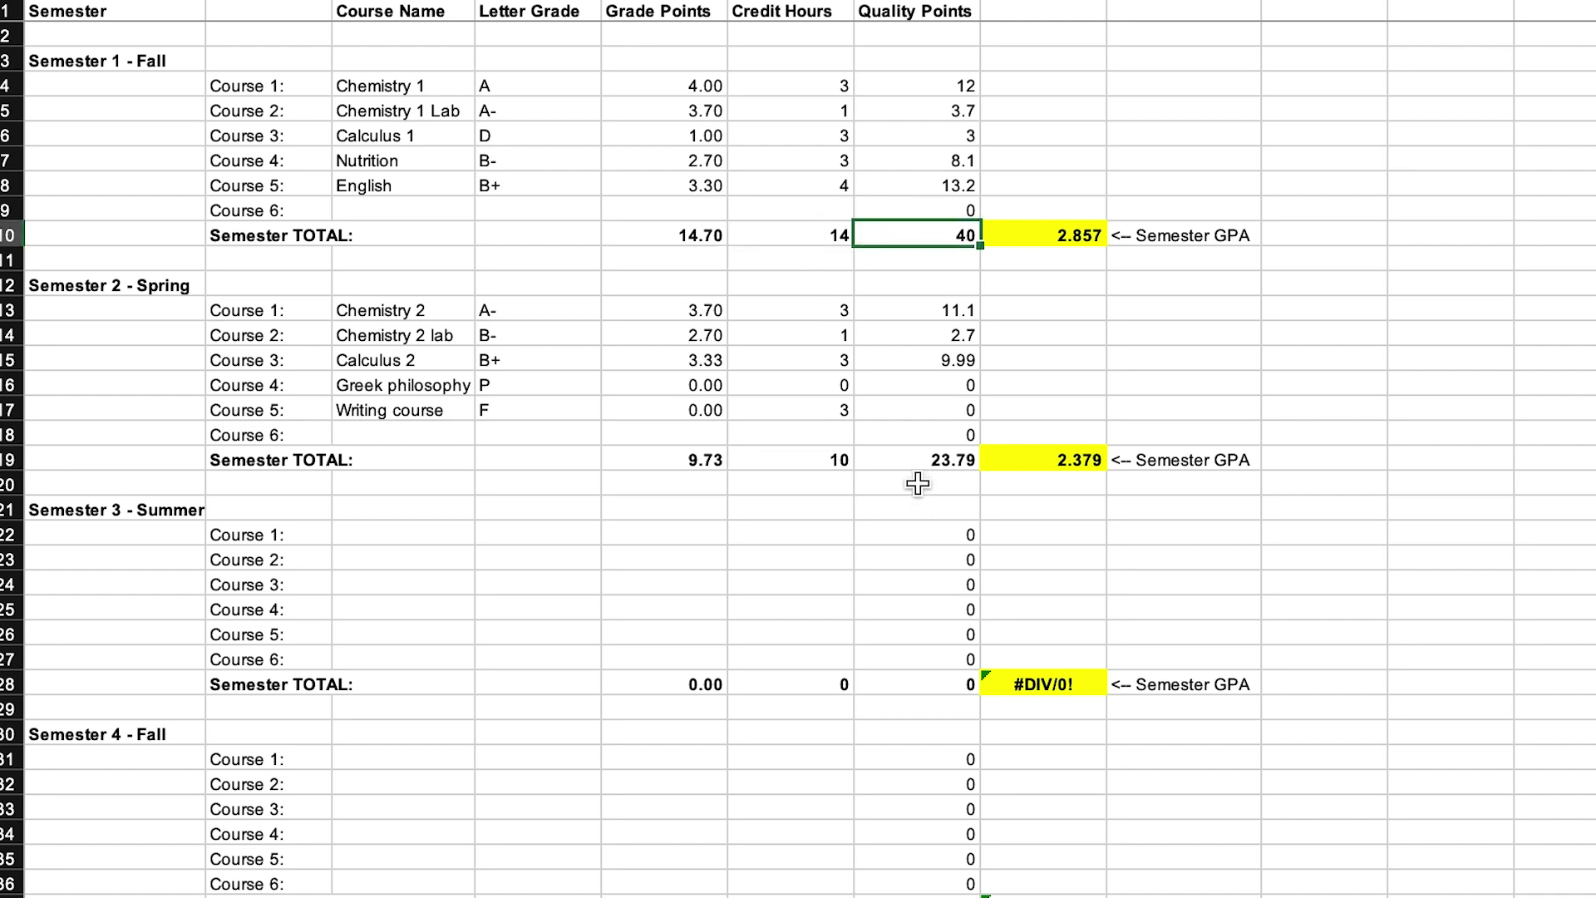
pyautogui.click(914, 456)
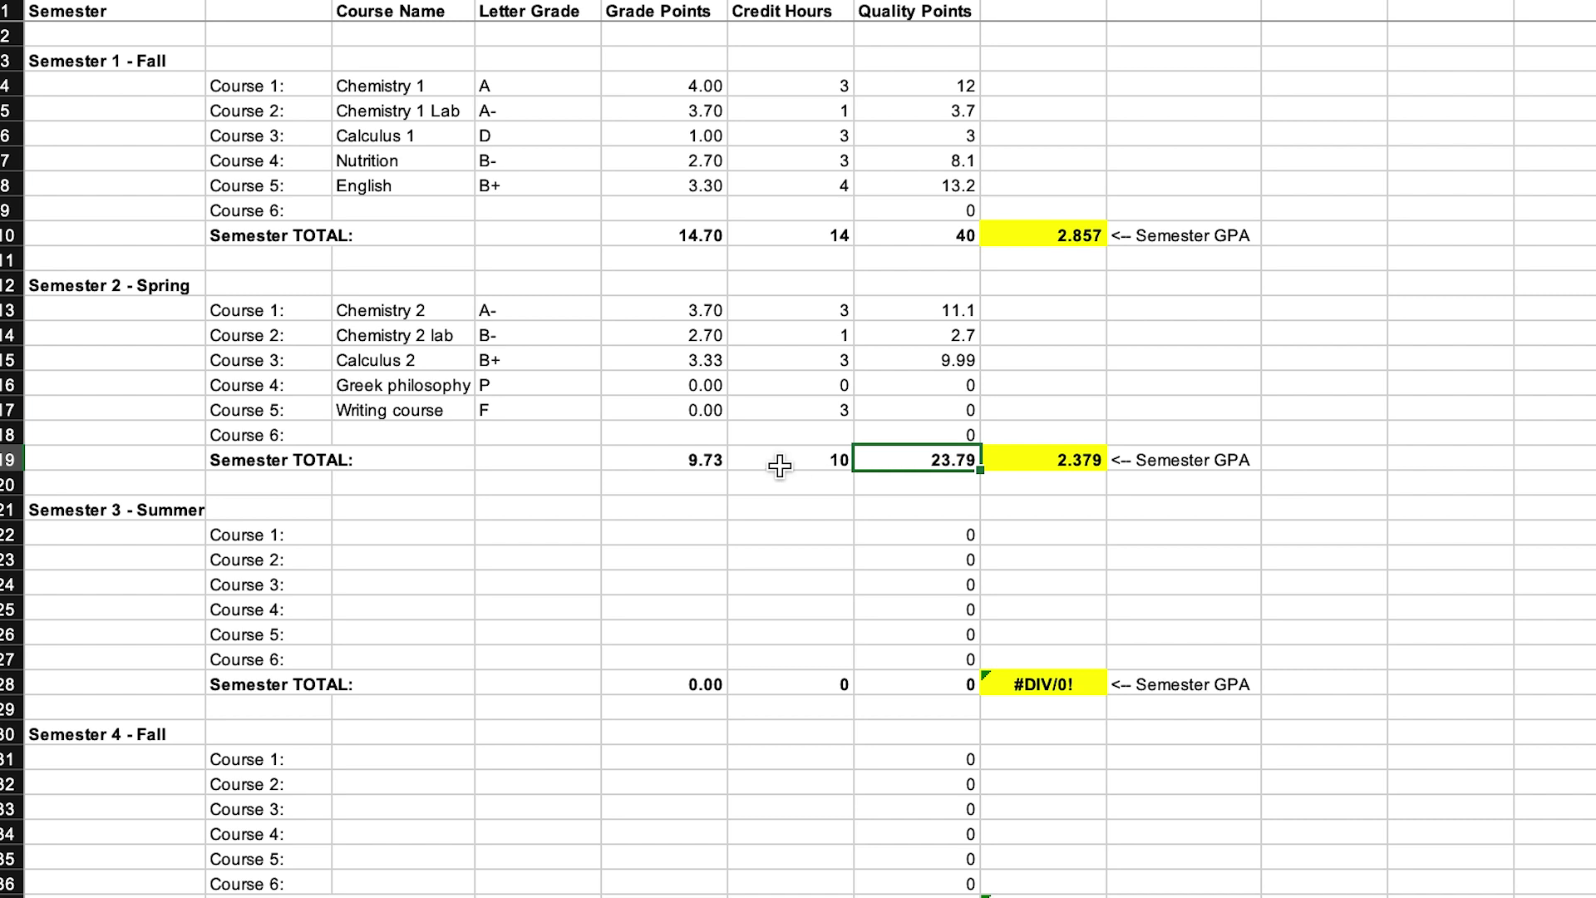
pyautogui.scroll(-1, 677, 391)
pyautogui.scroll(1, 675, 388)
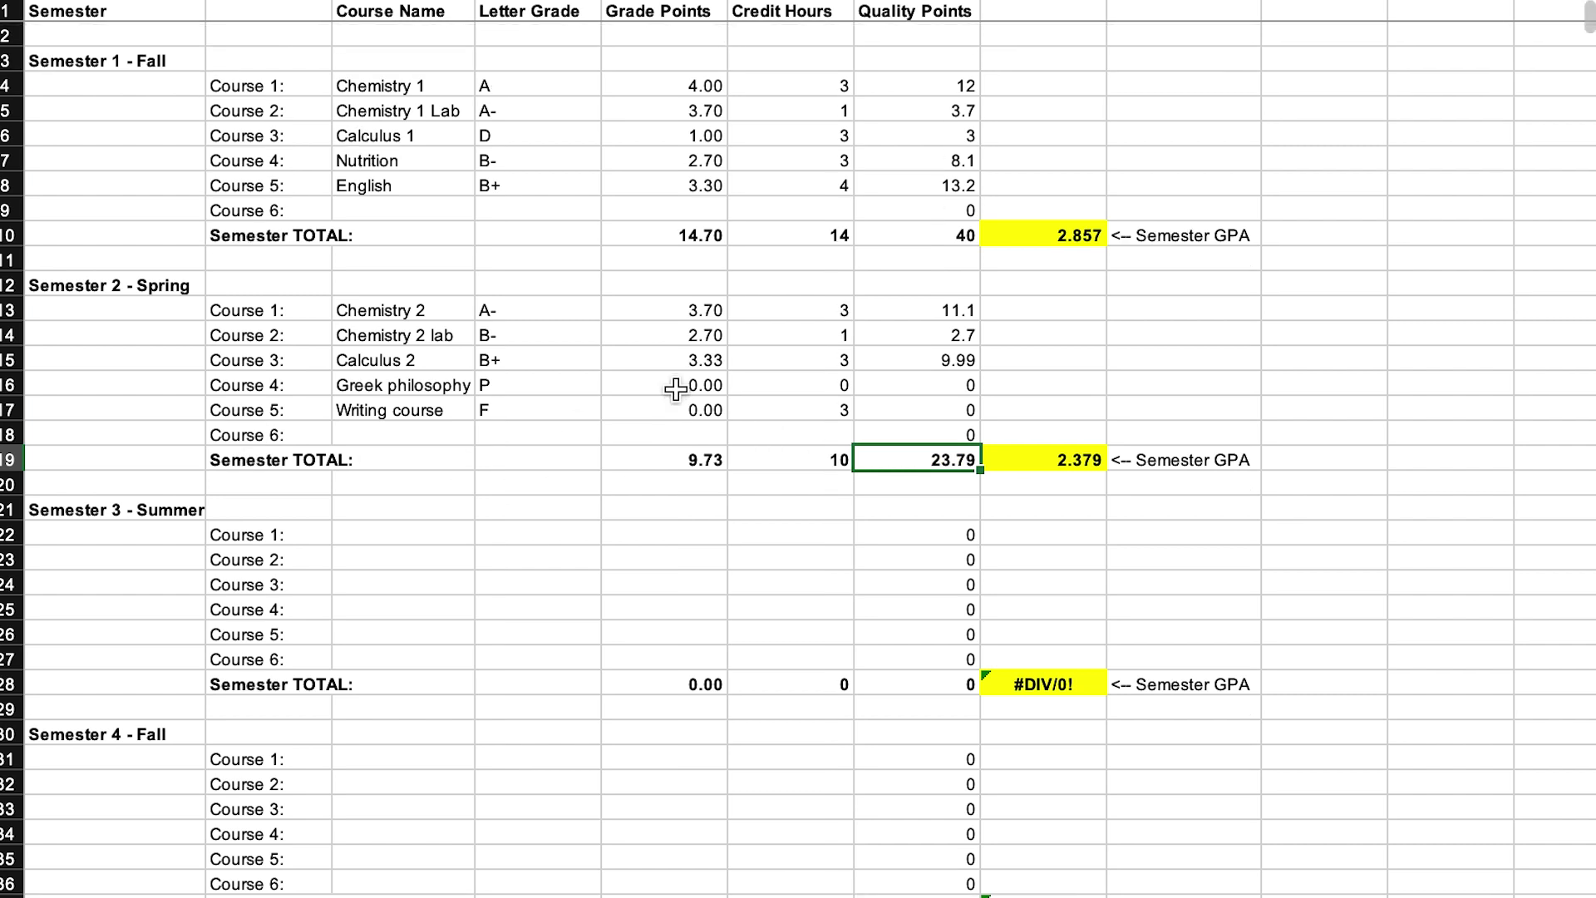